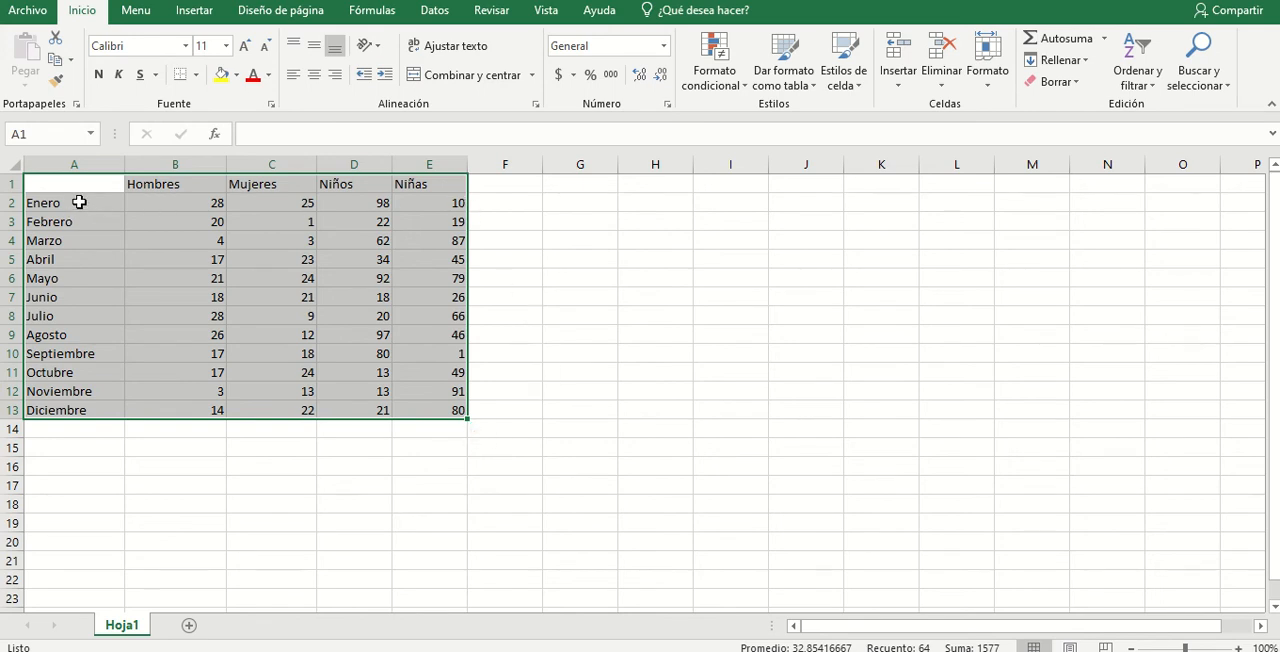
pyautogui.click(84, 202)
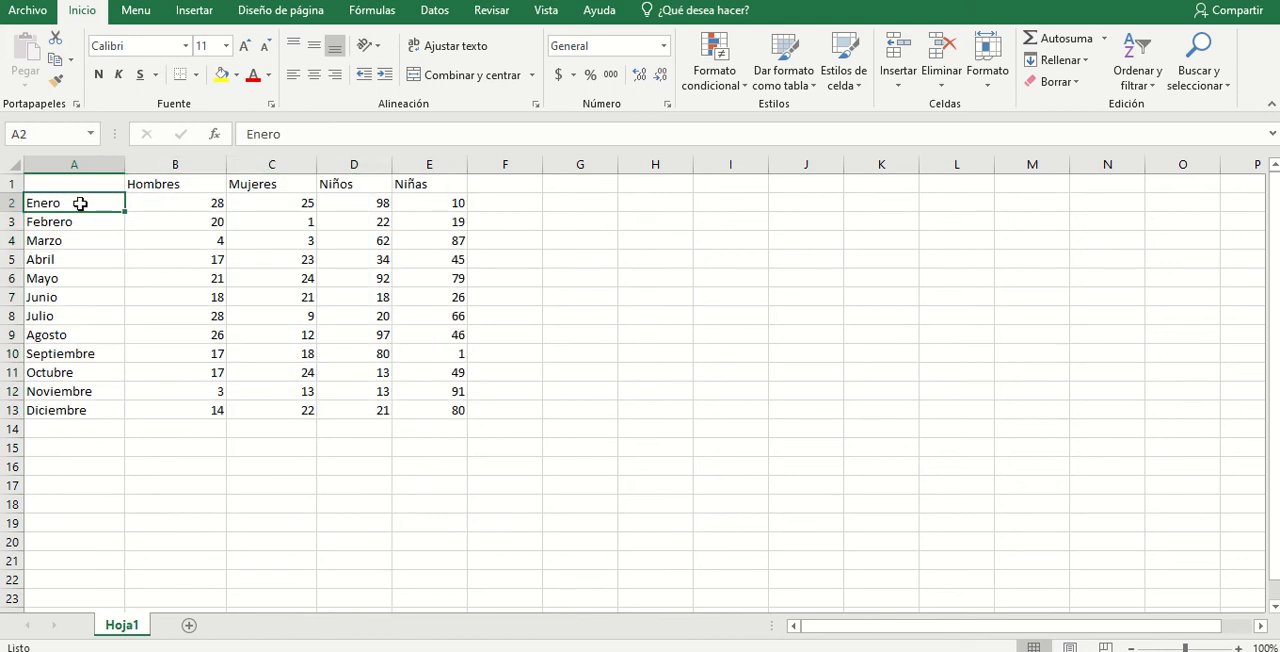
pyautogui.moveTo(80, 203); pyautogui.dragTo(460, 202)
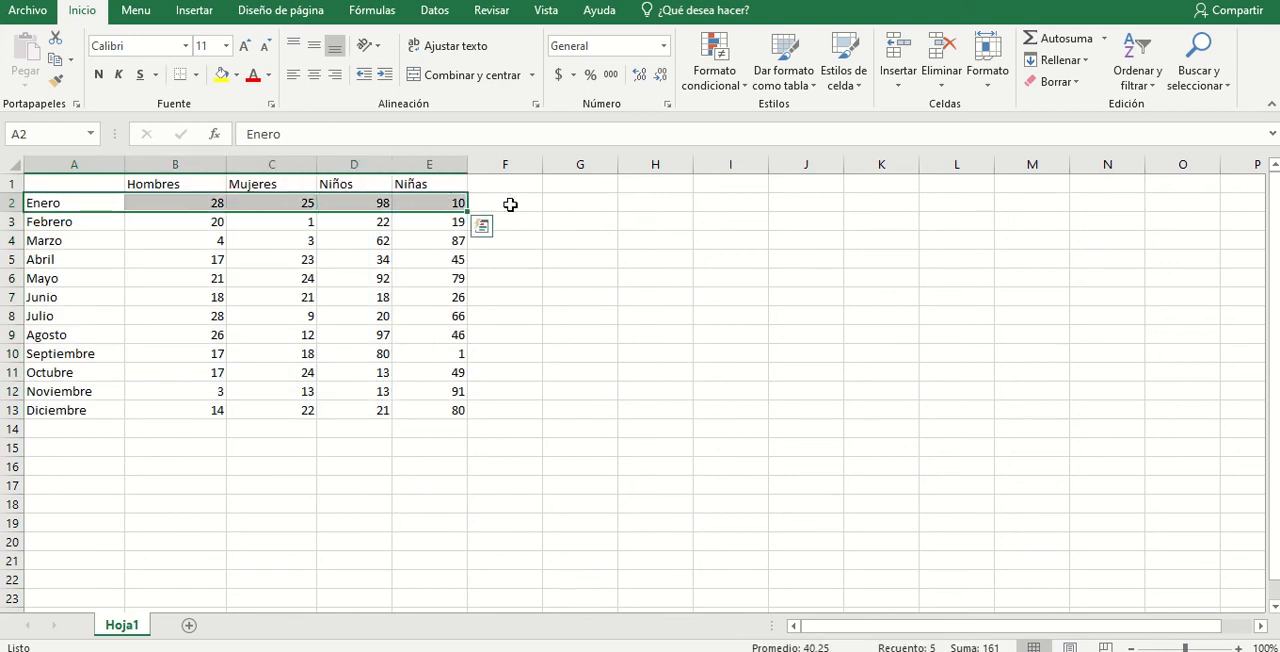
pyautogui.click(510, 204)
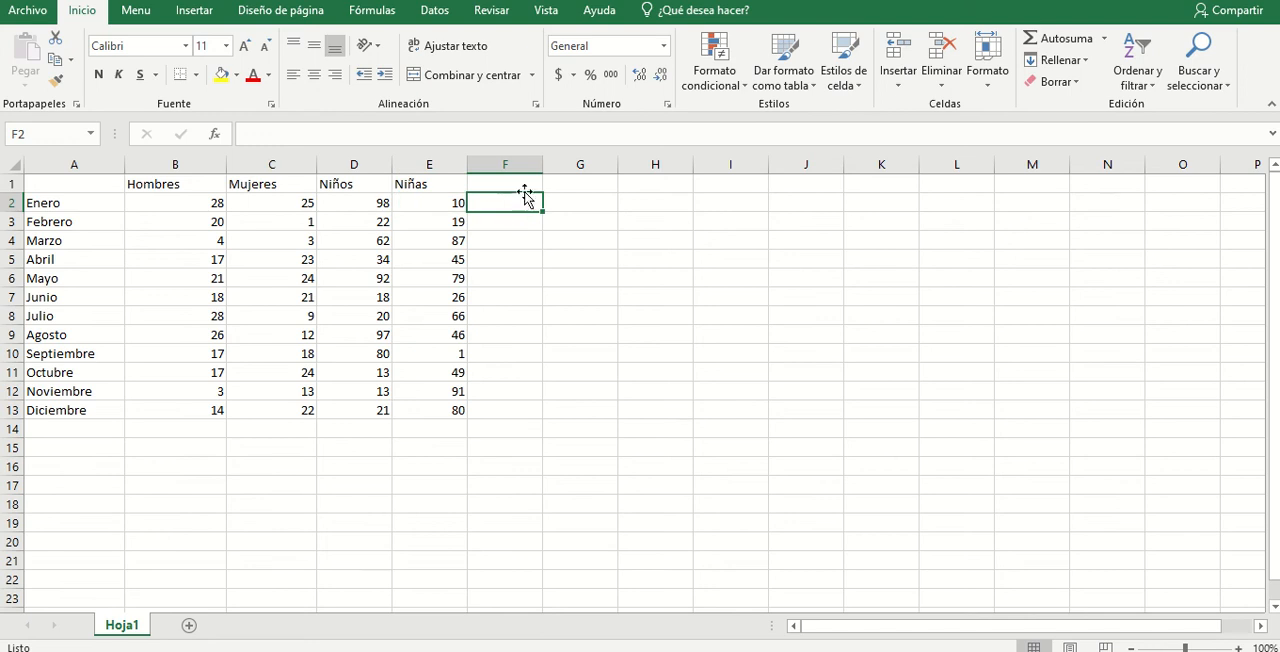
pyautogui.rightClick(8, 202)
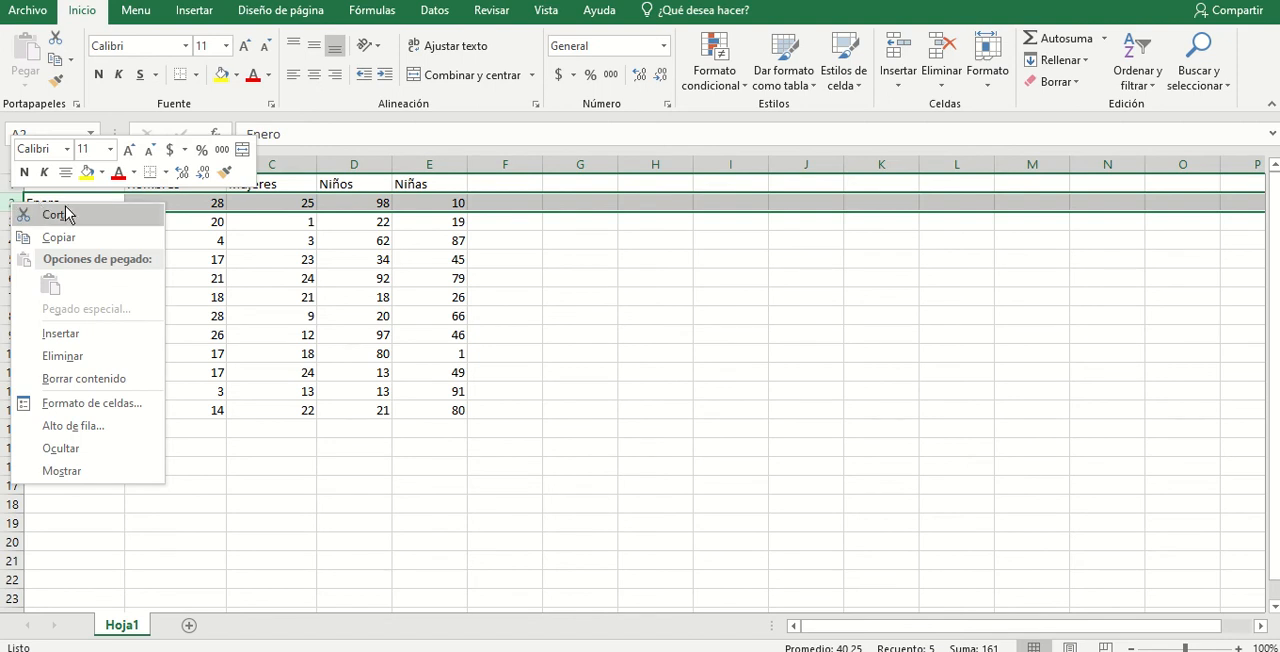
pyautogui.click(259, 207)
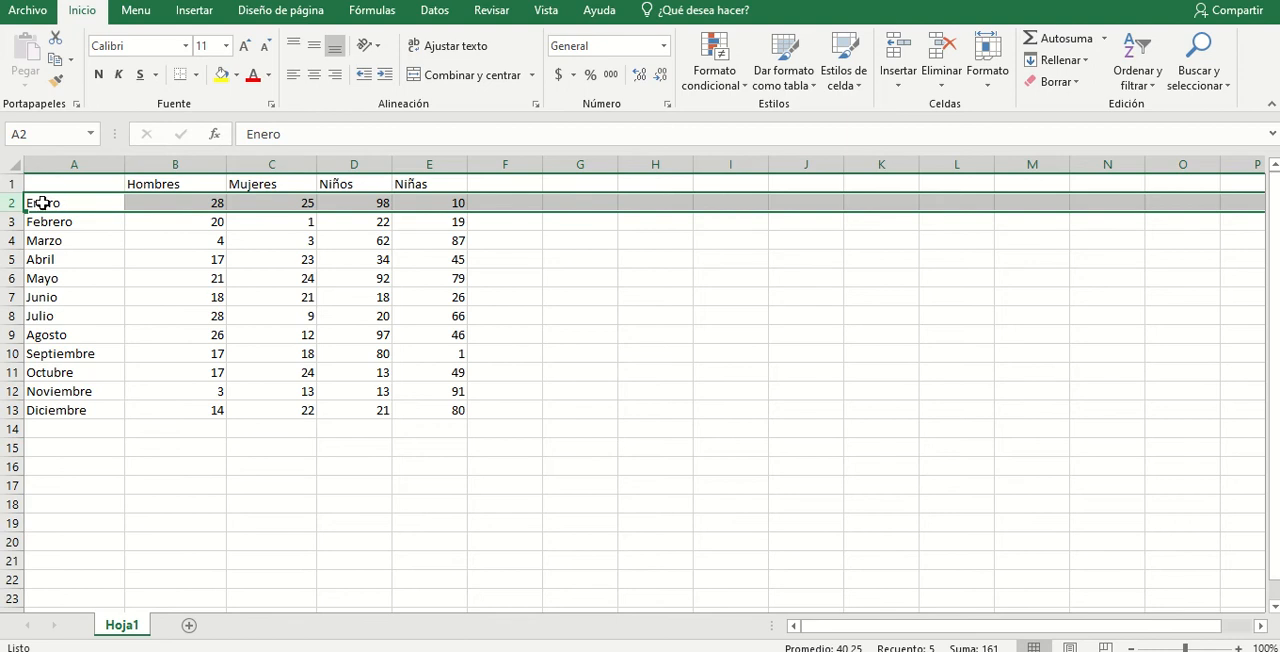
pyautogui.click(208, 204)
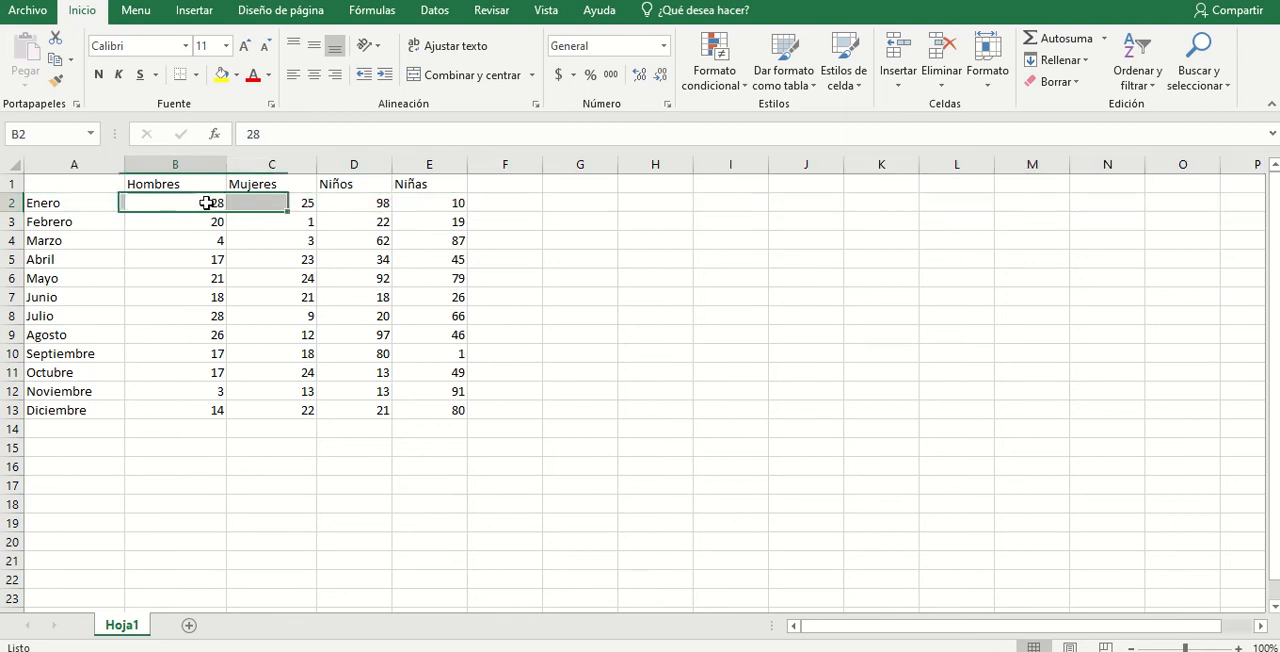
# - Insert a blank row above the Enero row
pyautogui.click(13, 202)
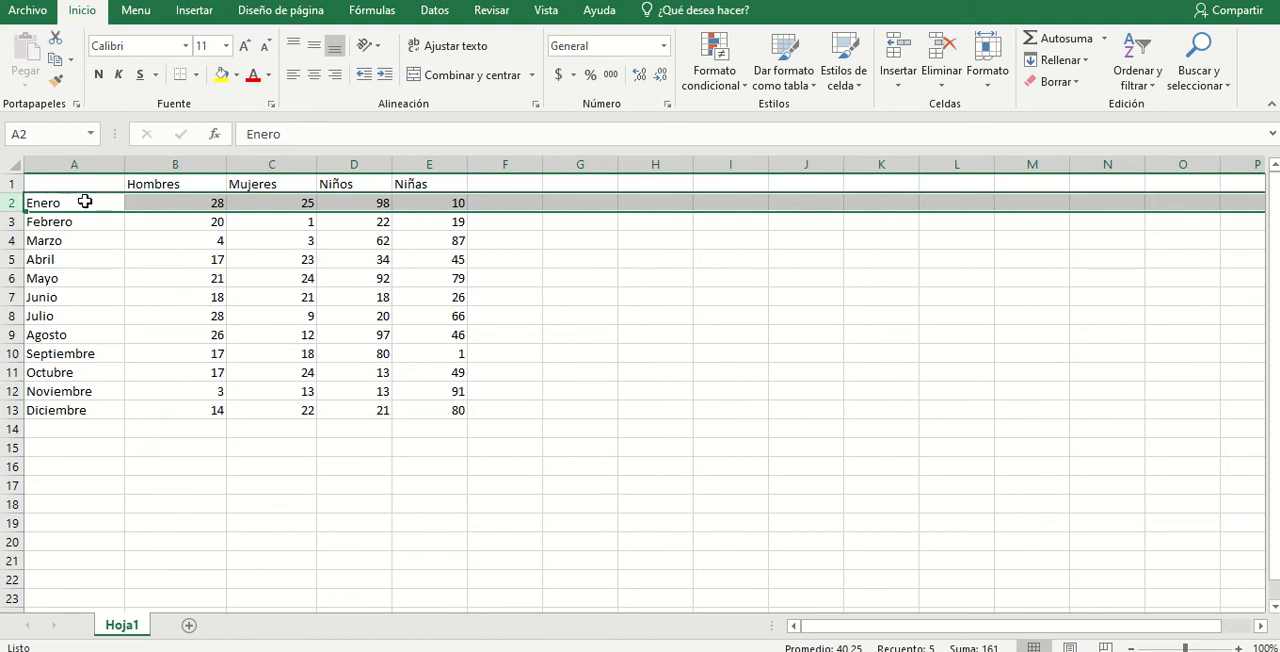
pyautogui.rightClick(11, 202)
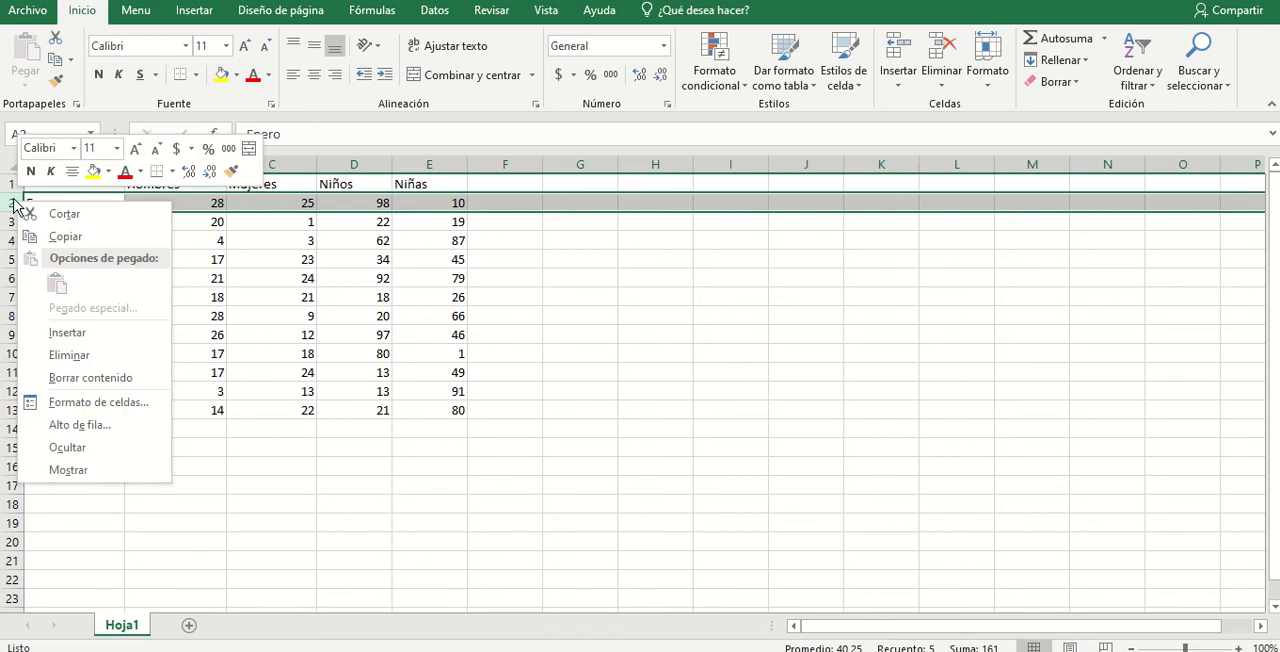
pyautogui.click(74, 331)
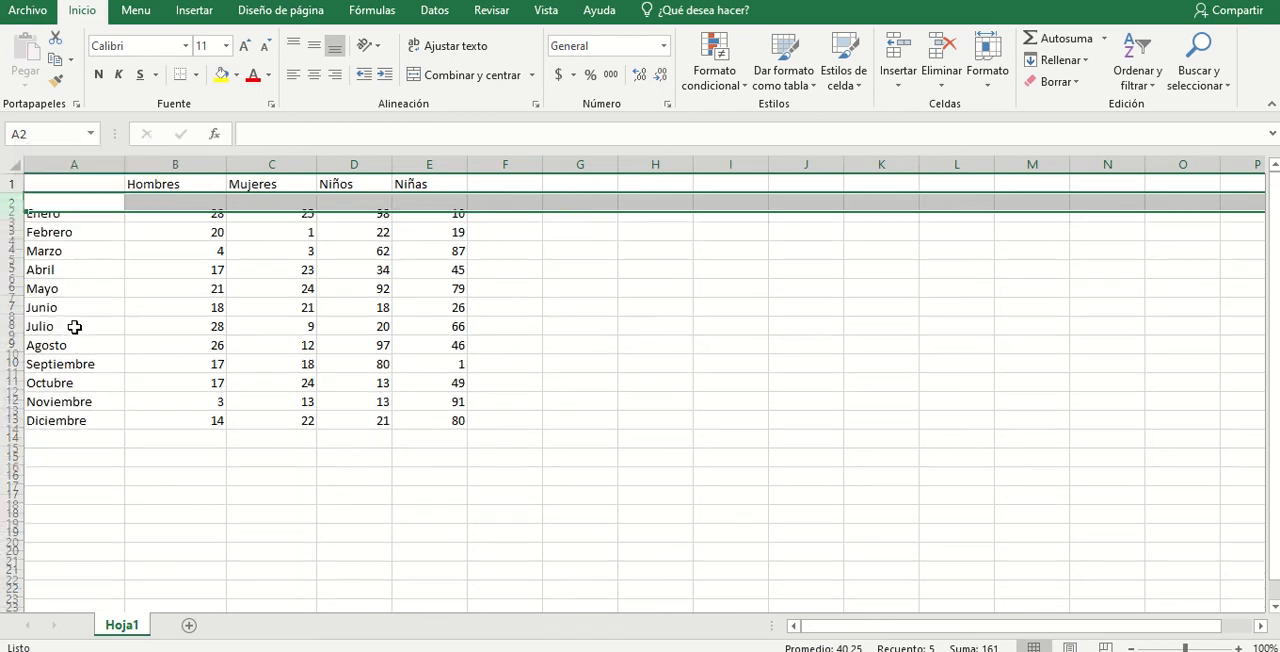
pyautogui.click(631, 253)
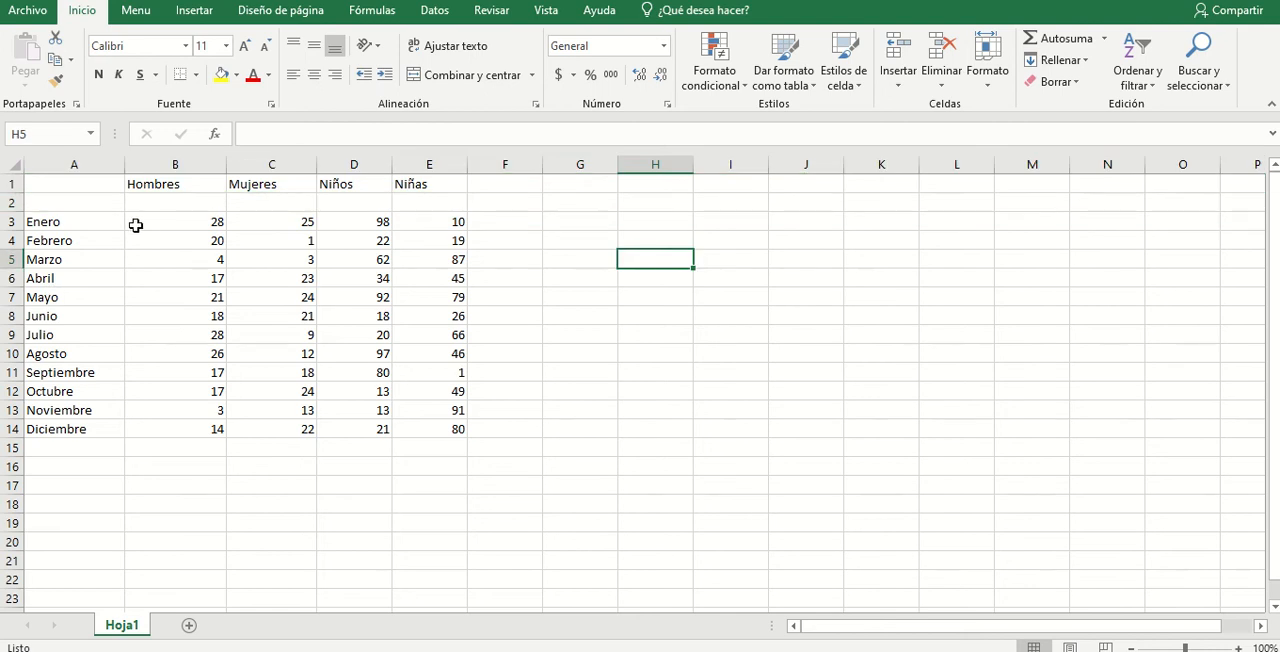
pyautogui.moveTo(88, 203); pyautogui.dragTo(446, 201)
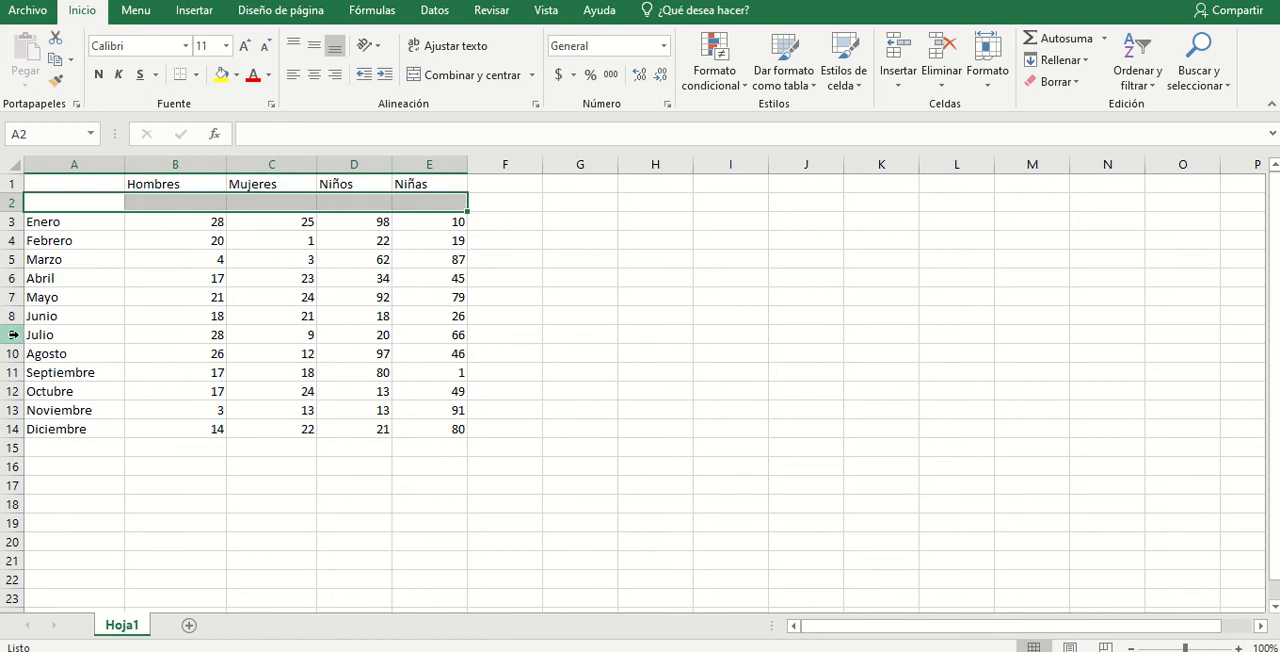
# - Insert three blank rows at once between the Junio and Julio rows
pyautogui.moveTo(13, 334); pyautogui.dragTo(14, 365)
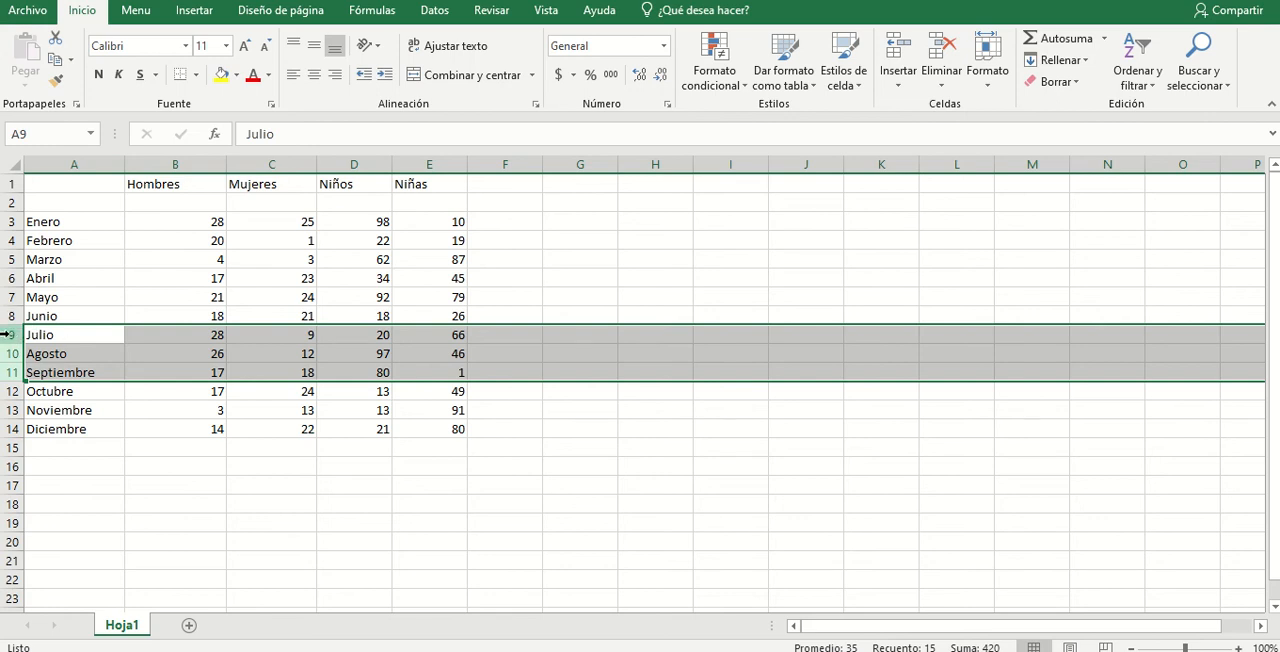
pyautogui.rightClick(8, 336)
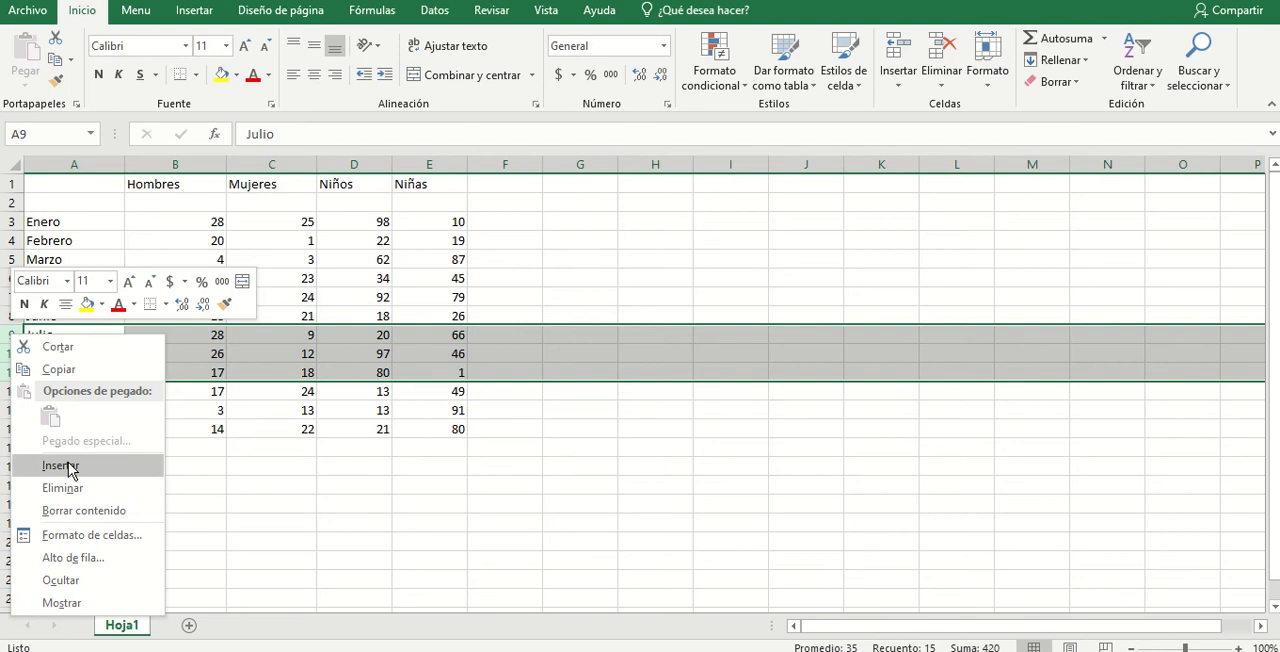
pyautogui.click(66, 465)
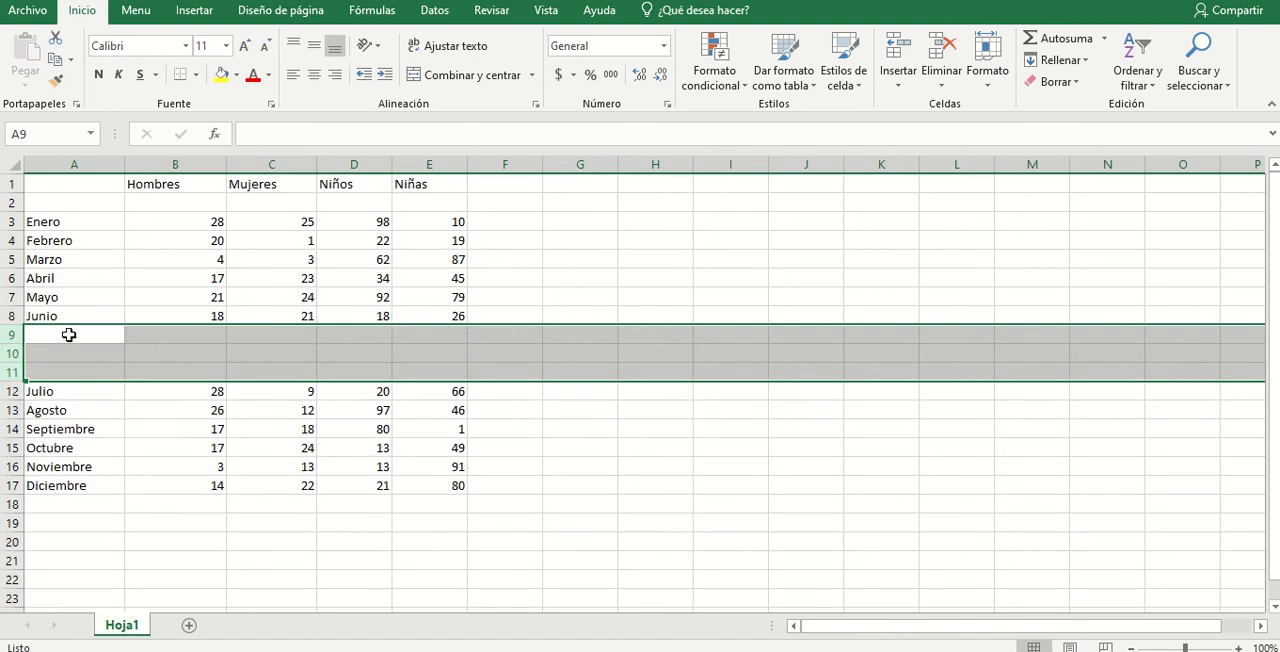
pyautogui.moveTo(66, 334); pyautogui.dragTo(420, 368)
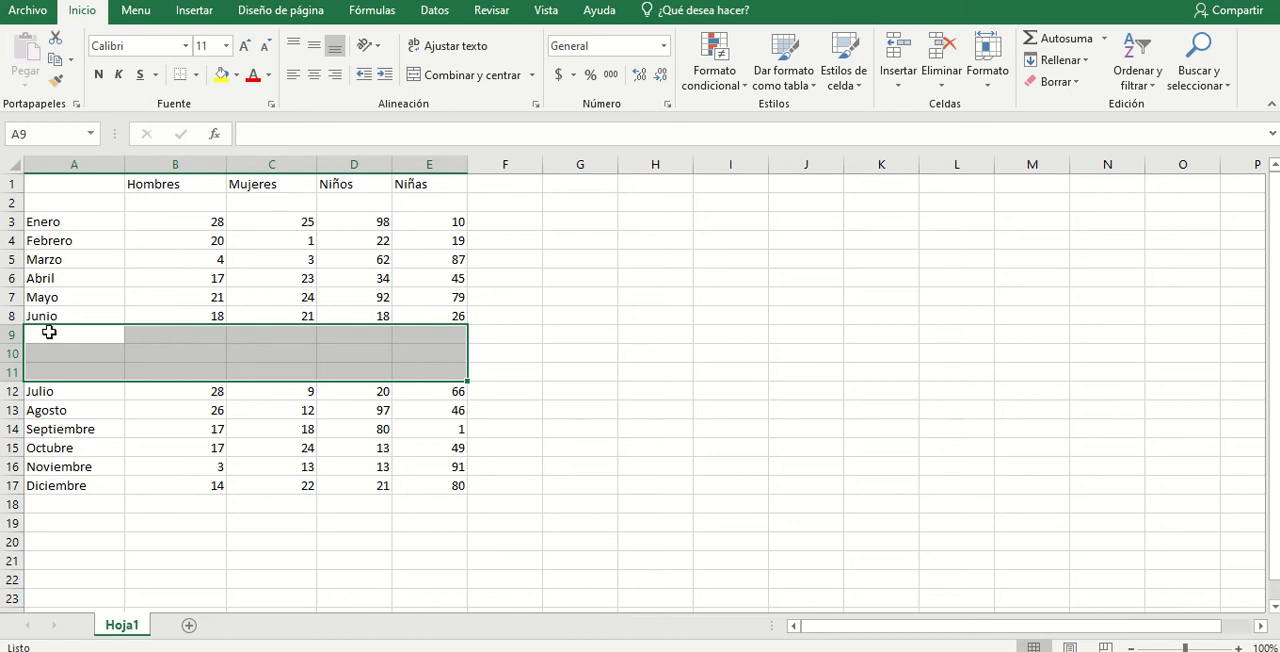
pyautogui.click(69, 332)
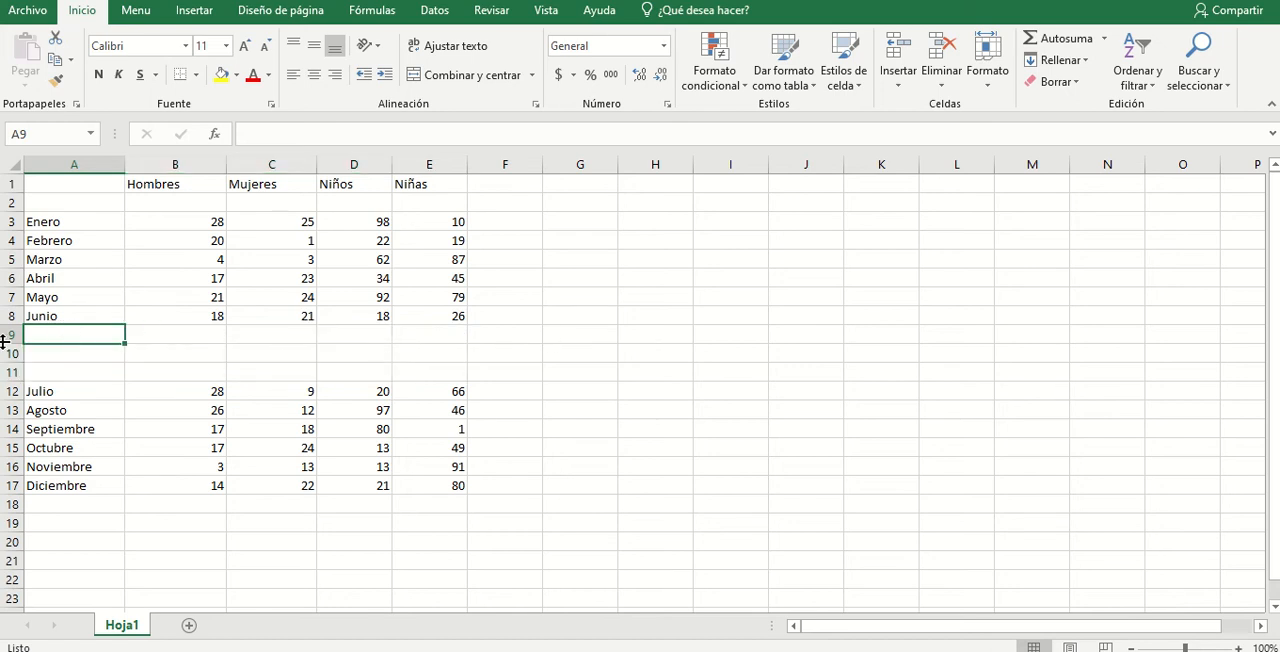
pyautogui.moveTo(8, 334); pyautogui.dragTo(10, 370)
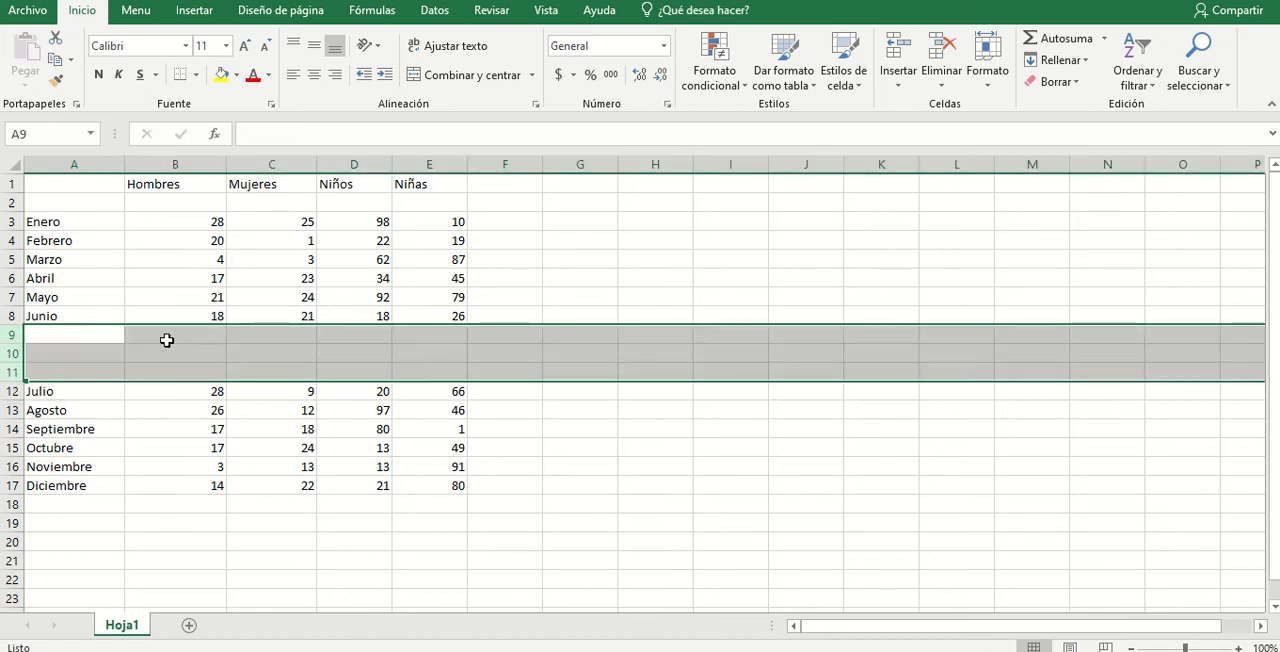
pyautogui.click(20, 335)
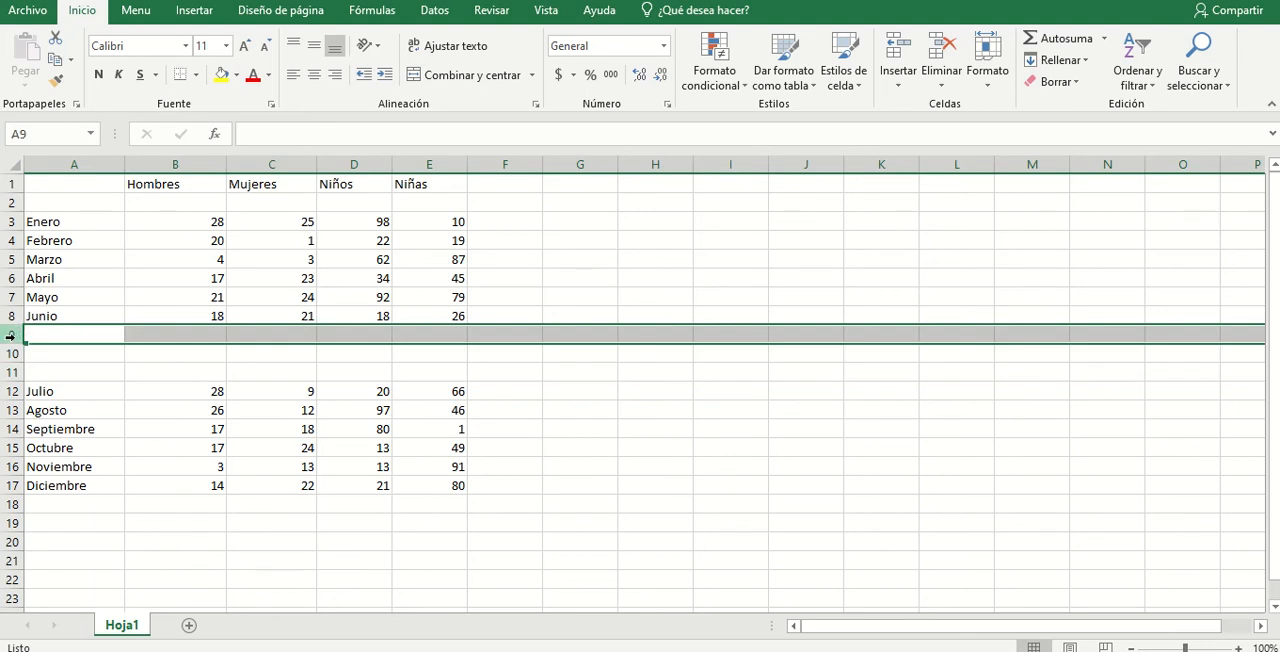
pyautogui.moveTo(12, 336); pyautogui.dragTo(12, 372)
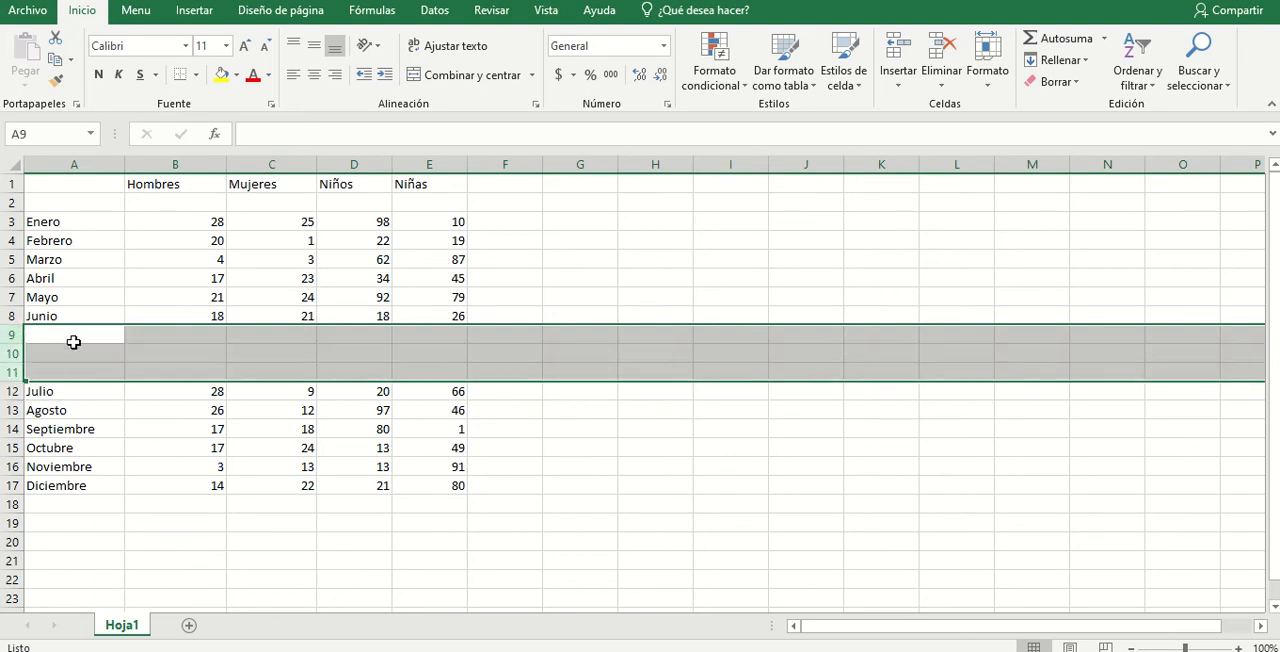
pyautogui.moveTo(73, 342); pyautogui.dragTo(77, 368)
pyautogui.moveTo(12, 336); pyautogui.dragTo(8, 370)
pyautogui.moveTo(664, 297); pyautogui.dragTo(913, 455)
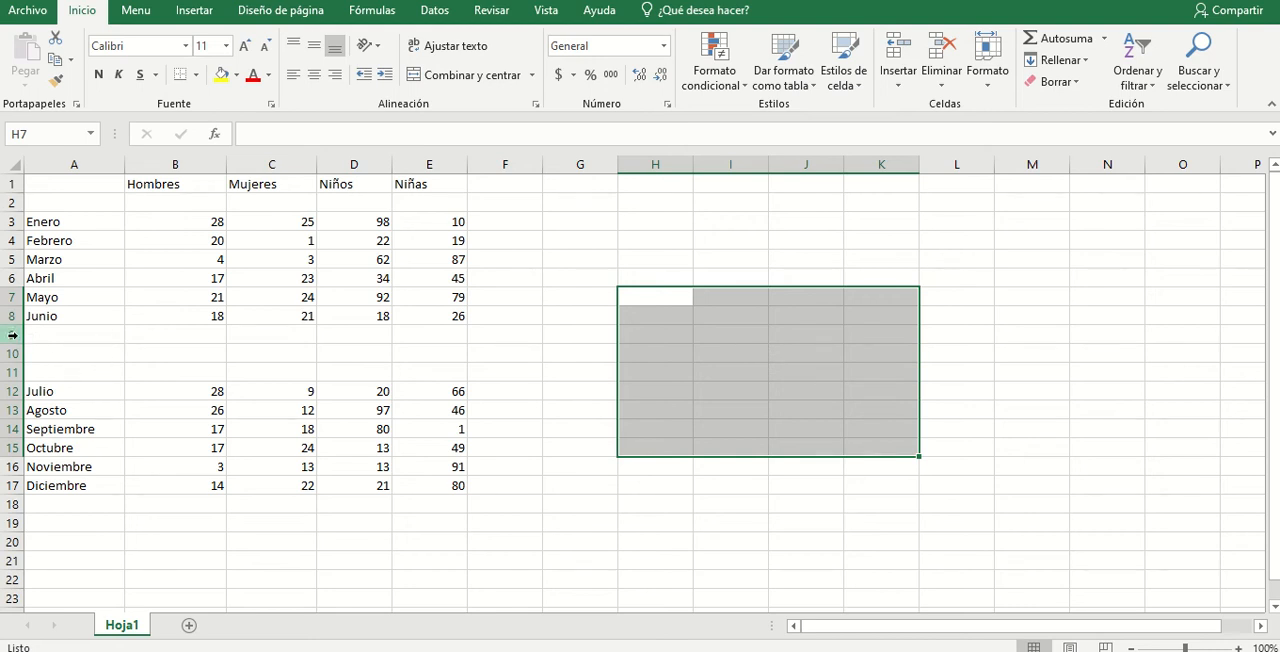
# - Delete the three blank rows 9 to 11 between Junio and Julio
pyautogui.moveTo(12, 335); pyautogui.dragTo(12, 368)
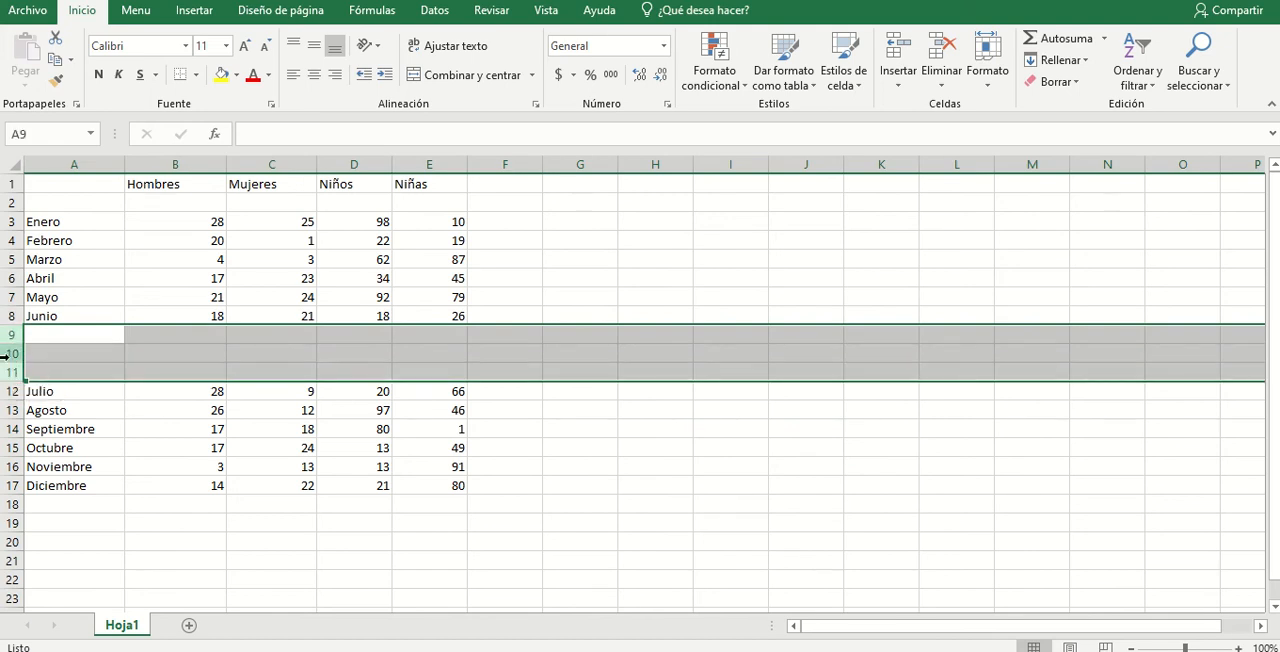
pyautogui.rightClick(11, 361)
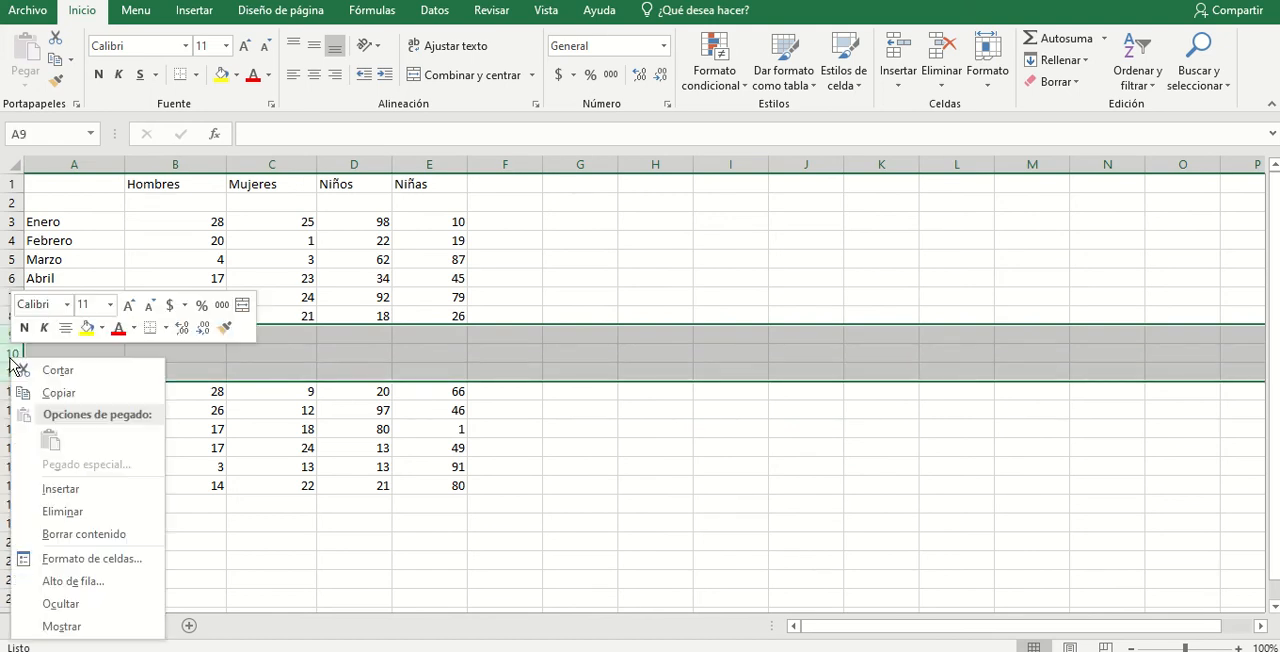
pyautogui.click(50, 511)
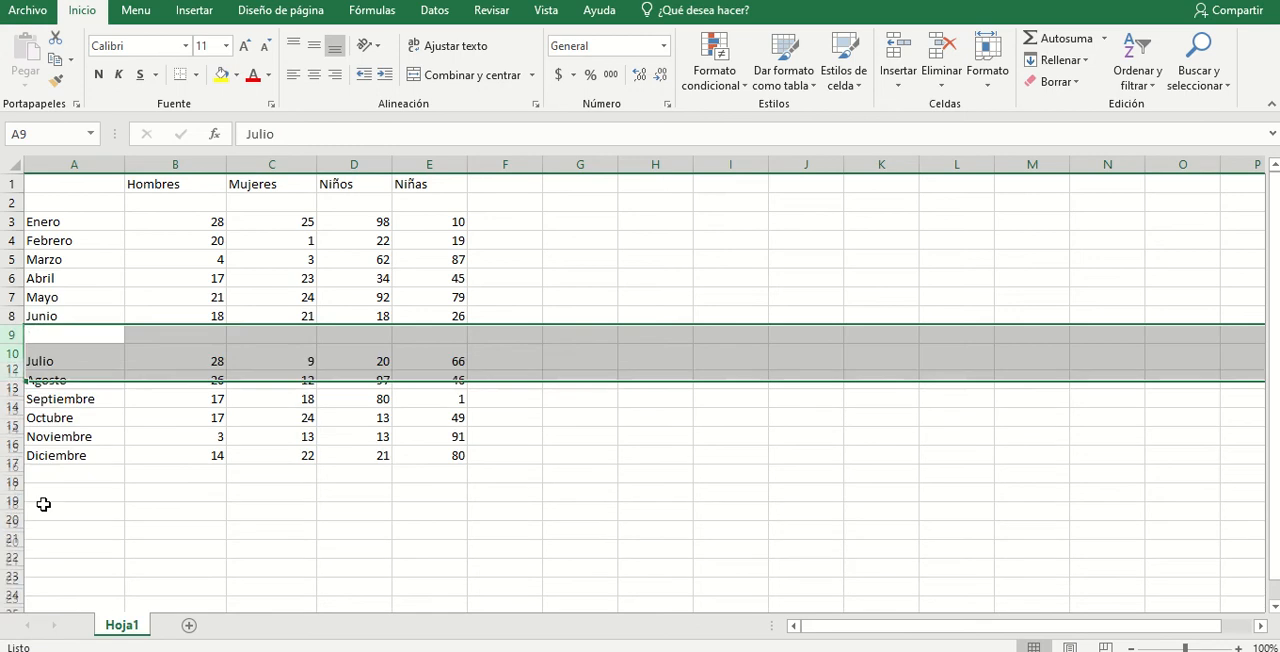
# - Delete the blank row 2 between the header row and Enero
pyautogui.click(98, 201)
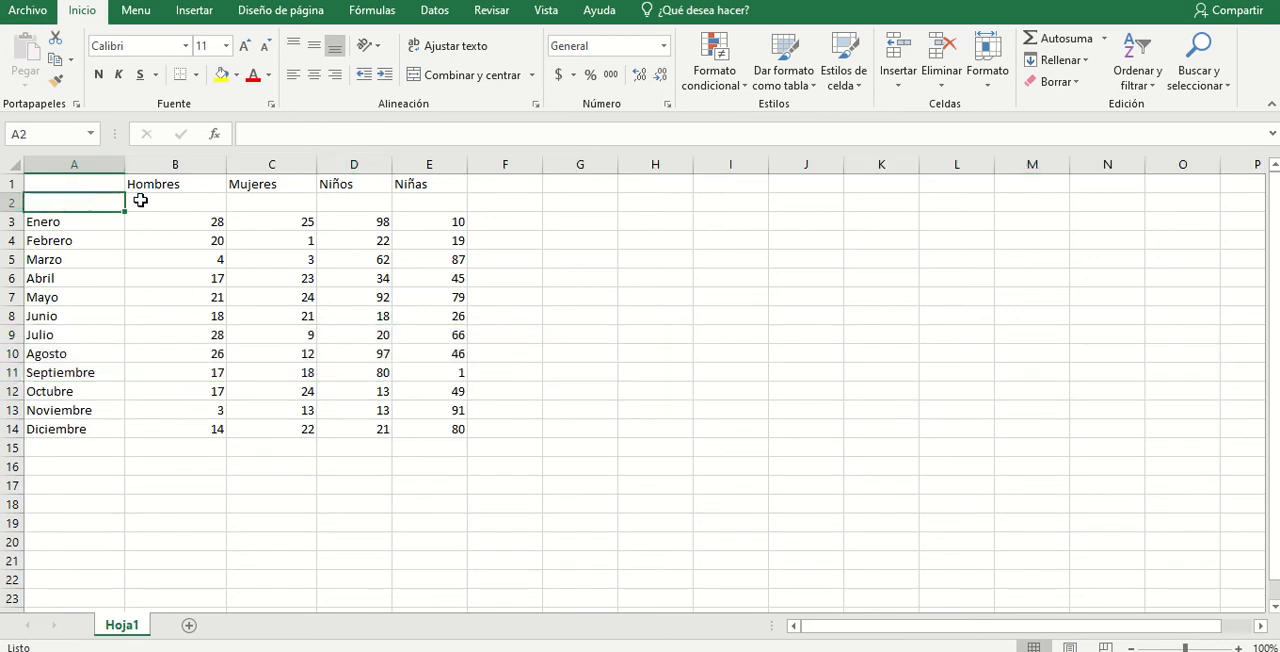
pyautogui.click(9, 202)
pyautogui.rightClick(12, 204)
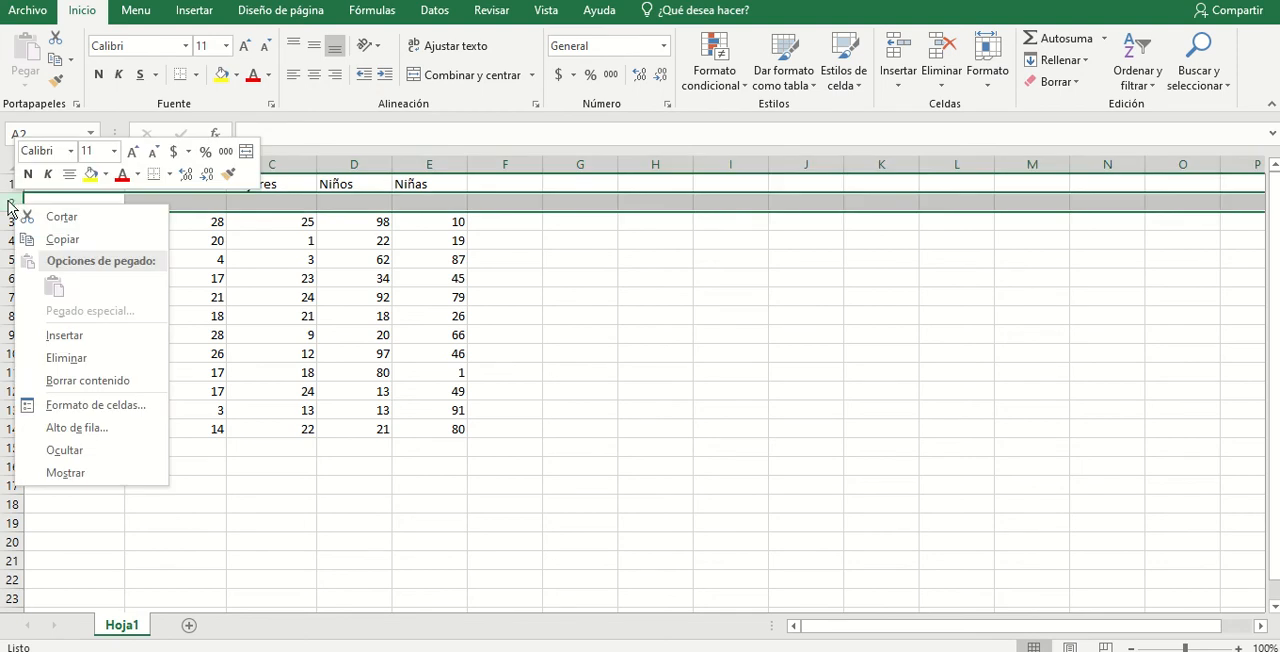
pyautogui.click(66, 357)
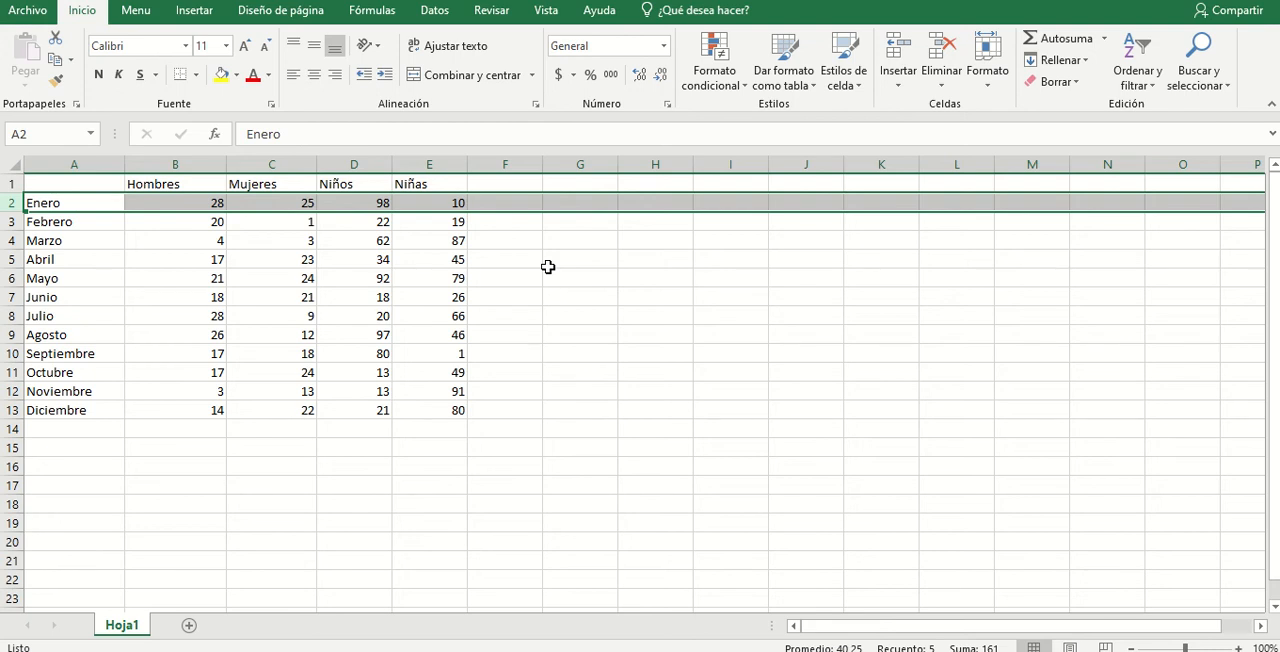
# - Insert a blank column between the month names and the Hombres column
pyautogui.click(178, 166)
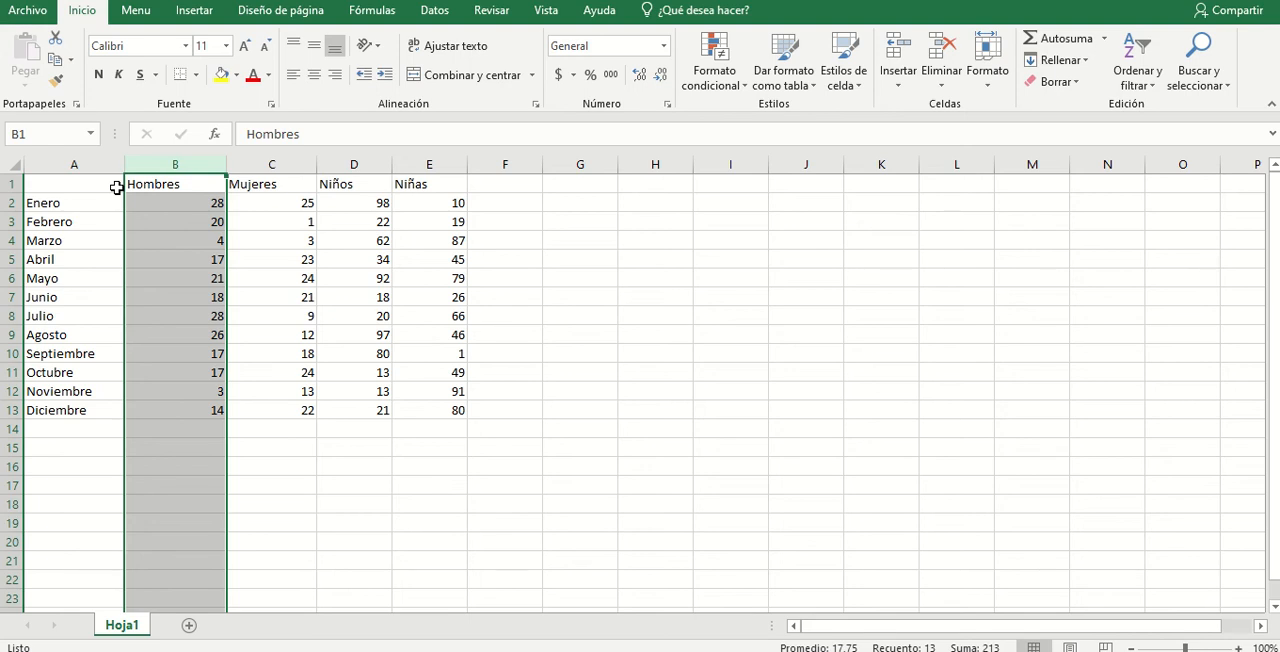
pyautogui.rightClick(179, 163)
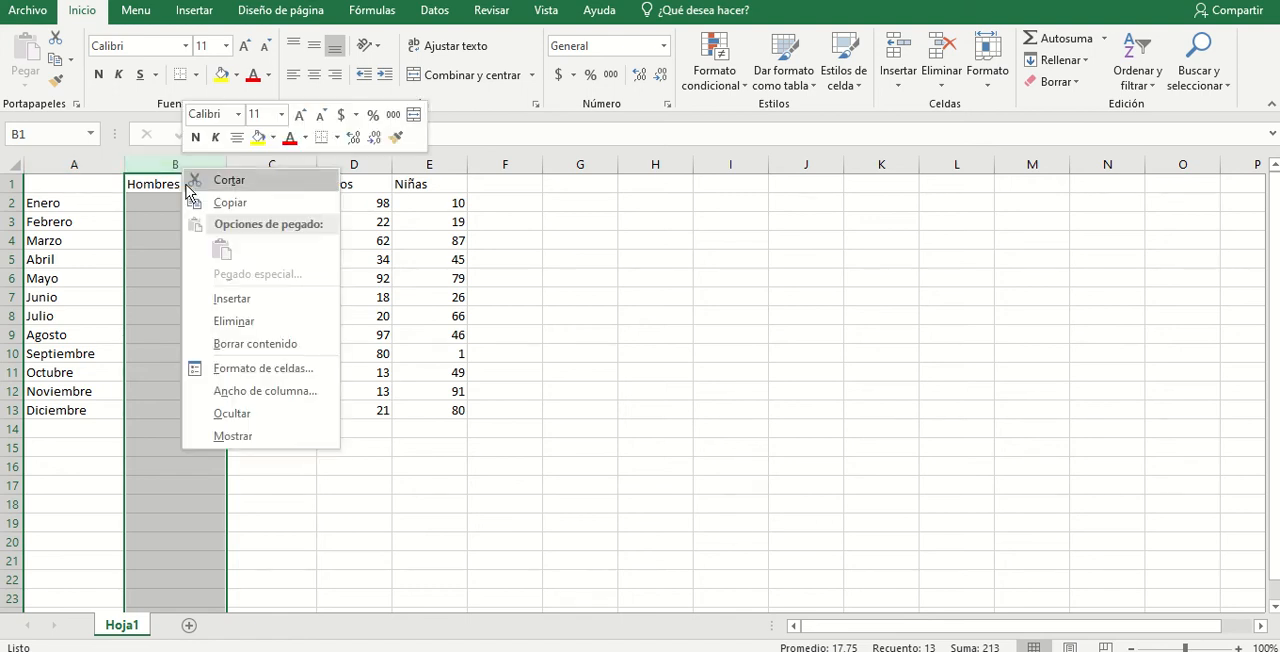
pyautogui.click(216, 298)
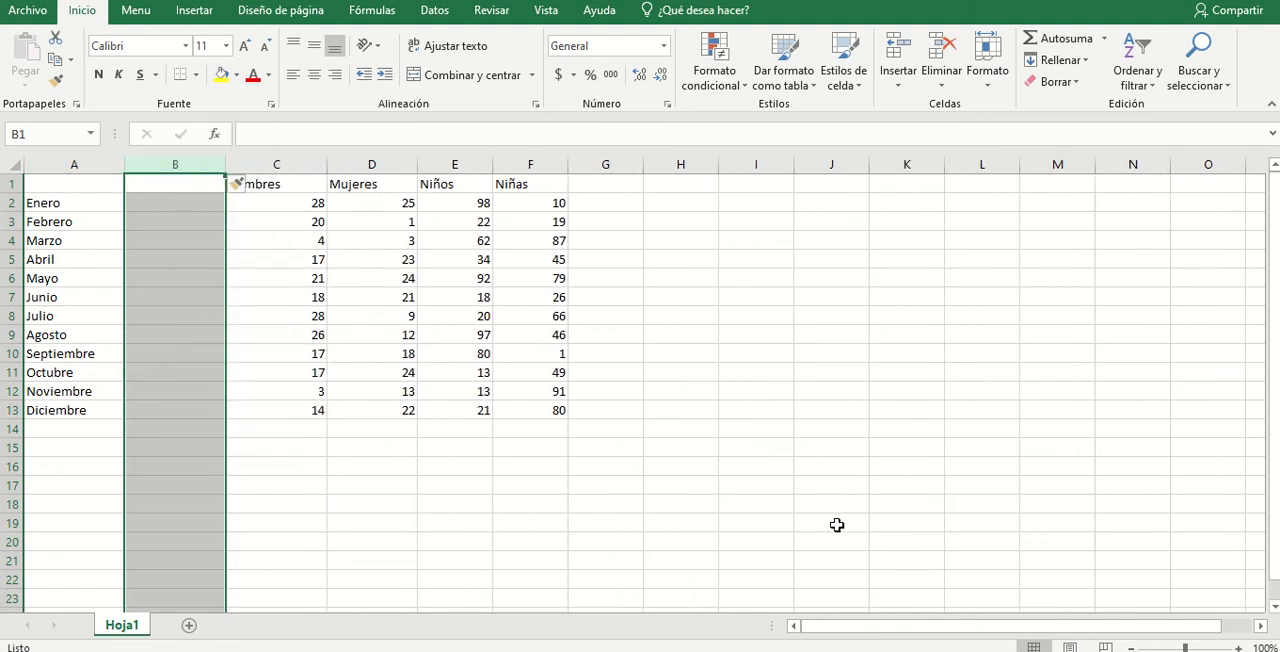
pyautogui.click(843, 506)
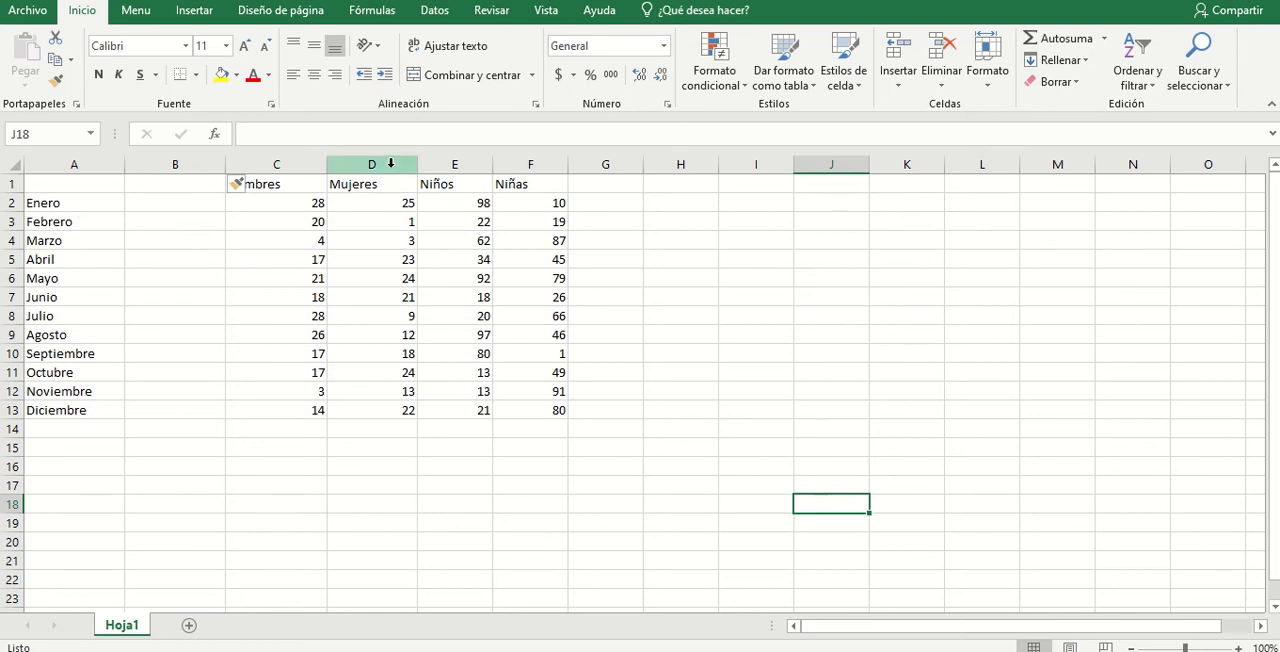
# - Insert three blank columns at once between the Hombres and Mujeres columns
pyautogui.moveTo(380, 164); pyautogui.dragTo(549, 162)
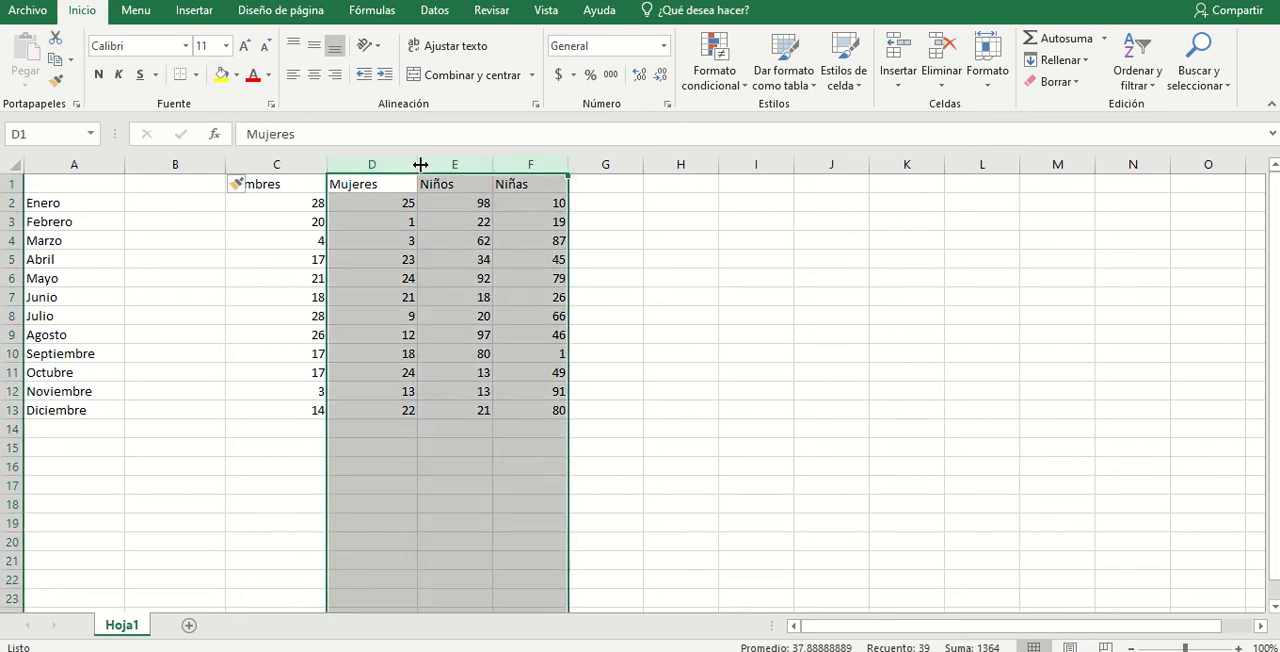
pyautogui.rightClick(541, 168)
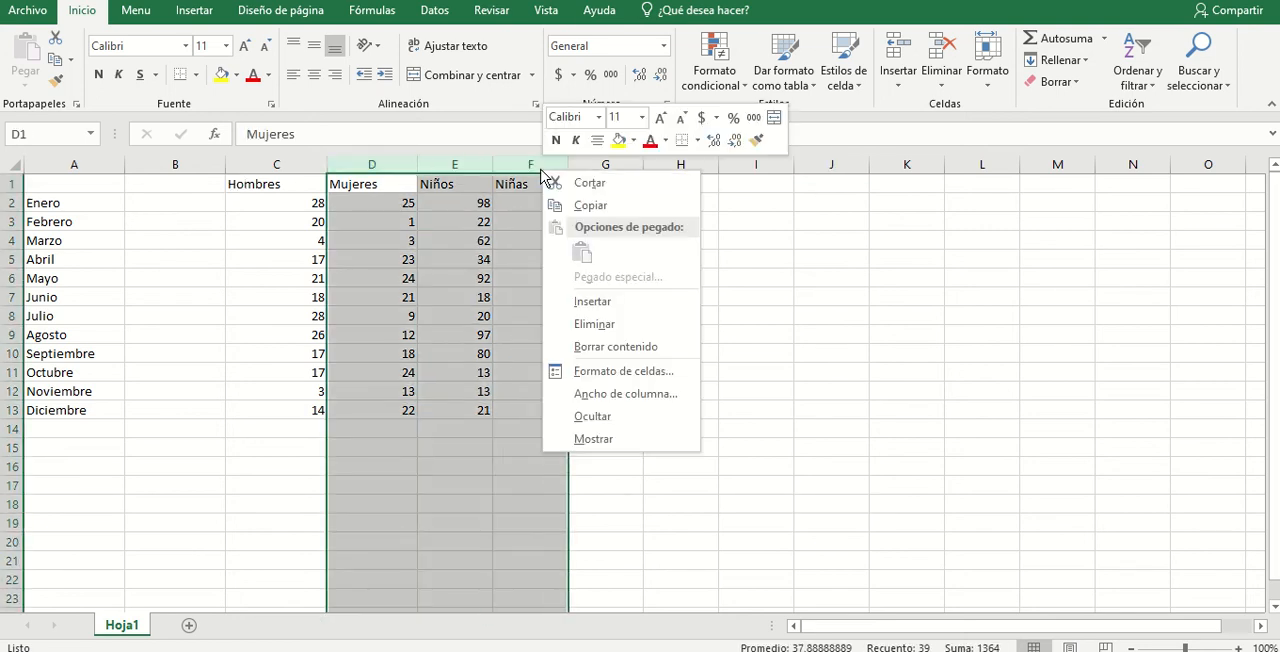
pyautogui.click(590, 301)
pyautogui.click(580, 184)
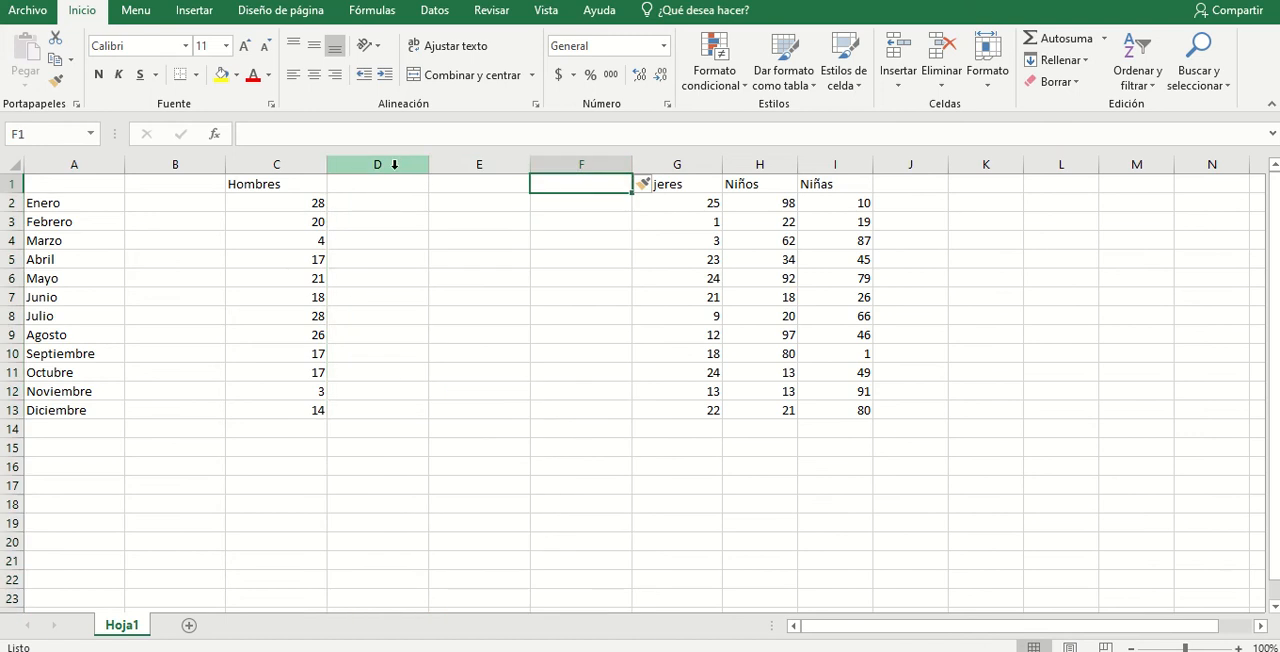
pyautogui.moveTo(377, 165); pyautogui.dragTo(580, 164)
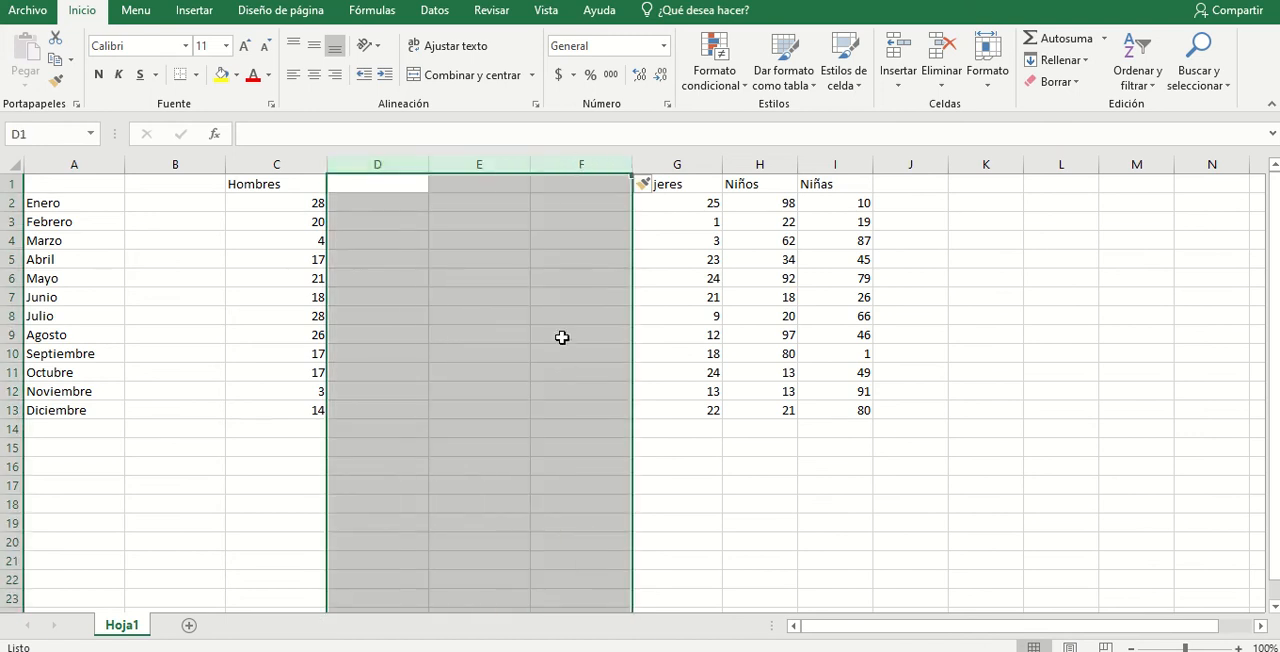
pyautogui.click(504, 388)
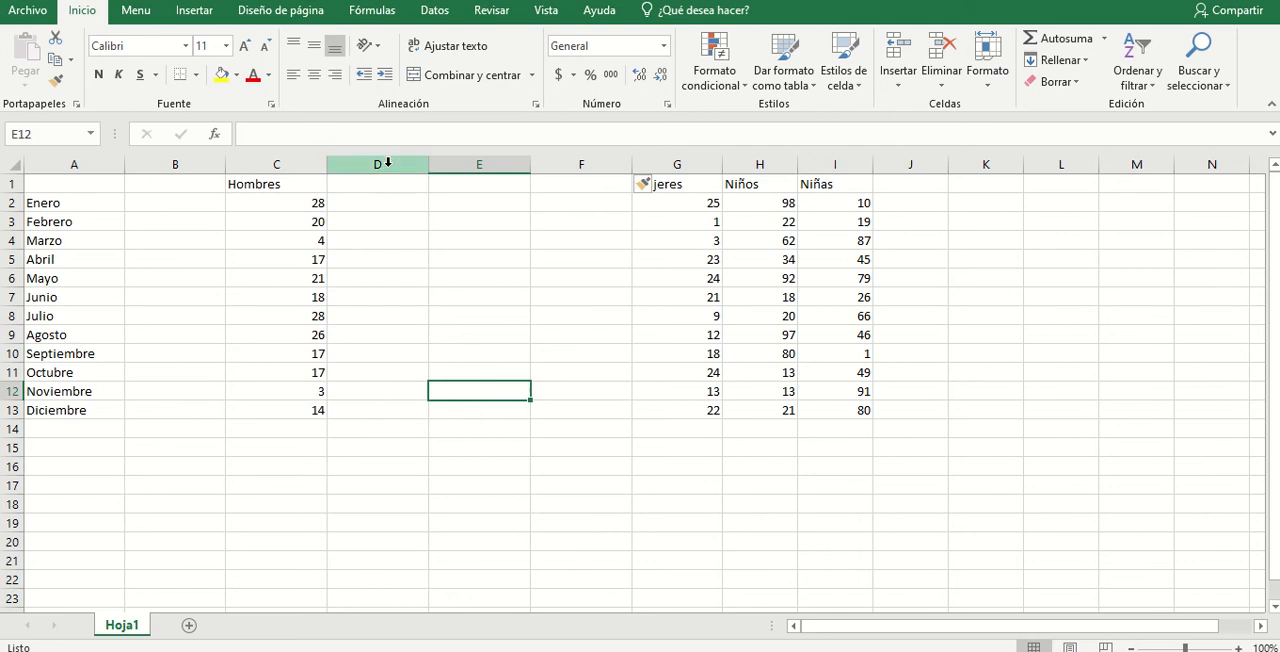
# - Delete the three blank columns D to F between Hombres and Mujeres
pyautogui.click(387, 165)
pyautogui.moveTo(387, 165); pyautogui.dragTo(580, 178)
pyautogui.rightClick(582, 175)
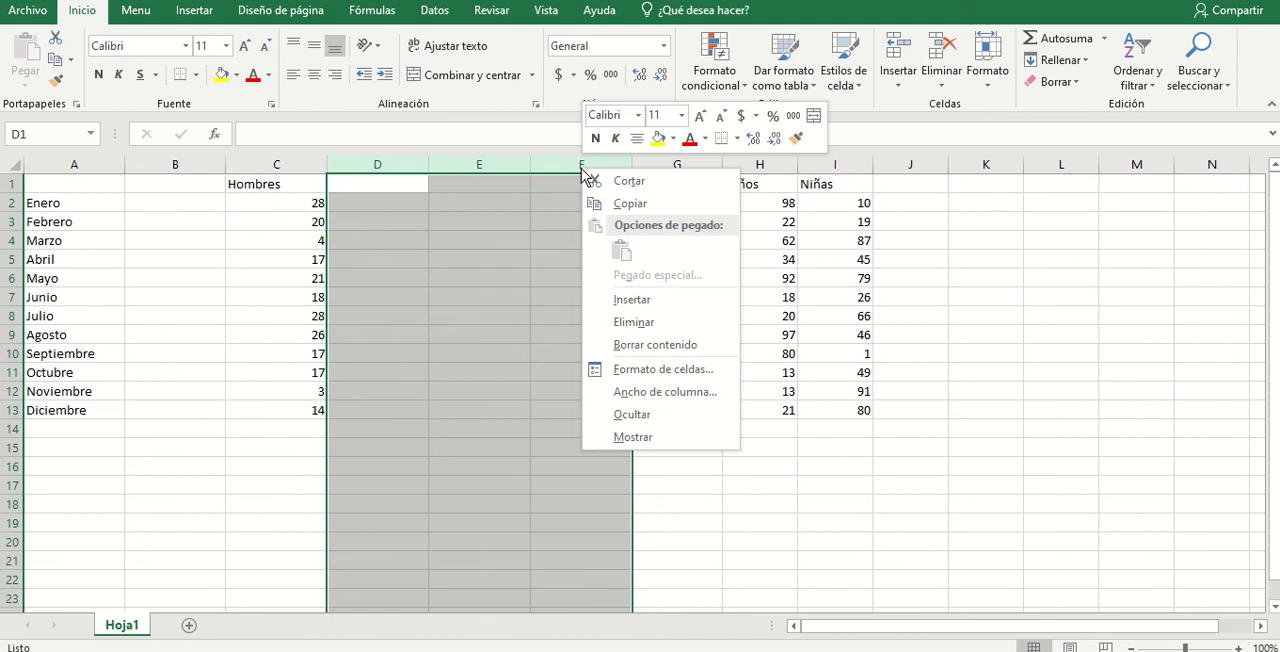
pyautogui.click(630, 323)
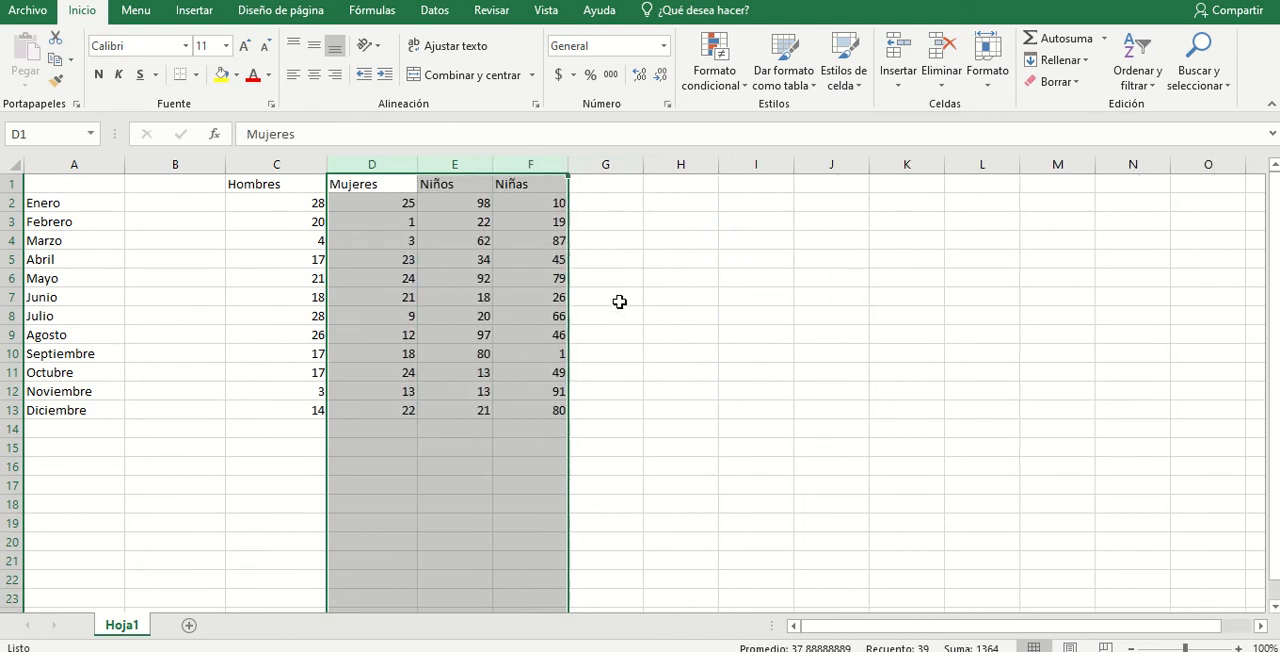
# - Delete the blank column B between the month names and the Hombres column
pyautogui.click(175, 163)
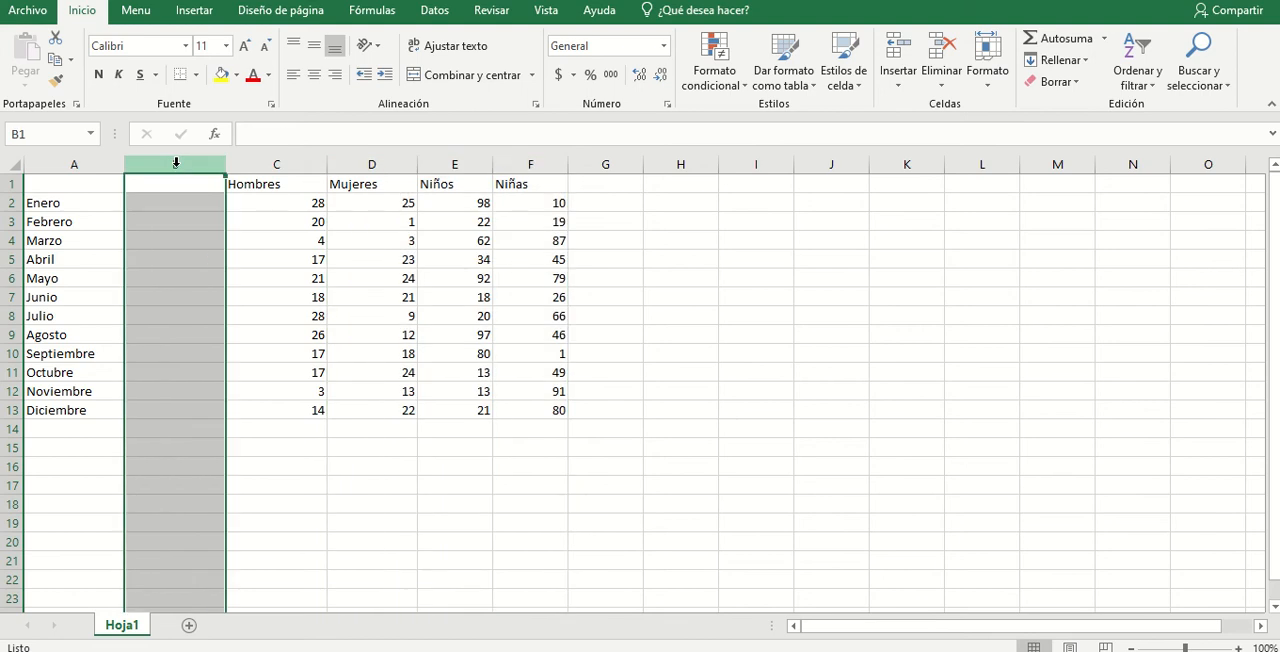
pyautogui.click(10, 202)
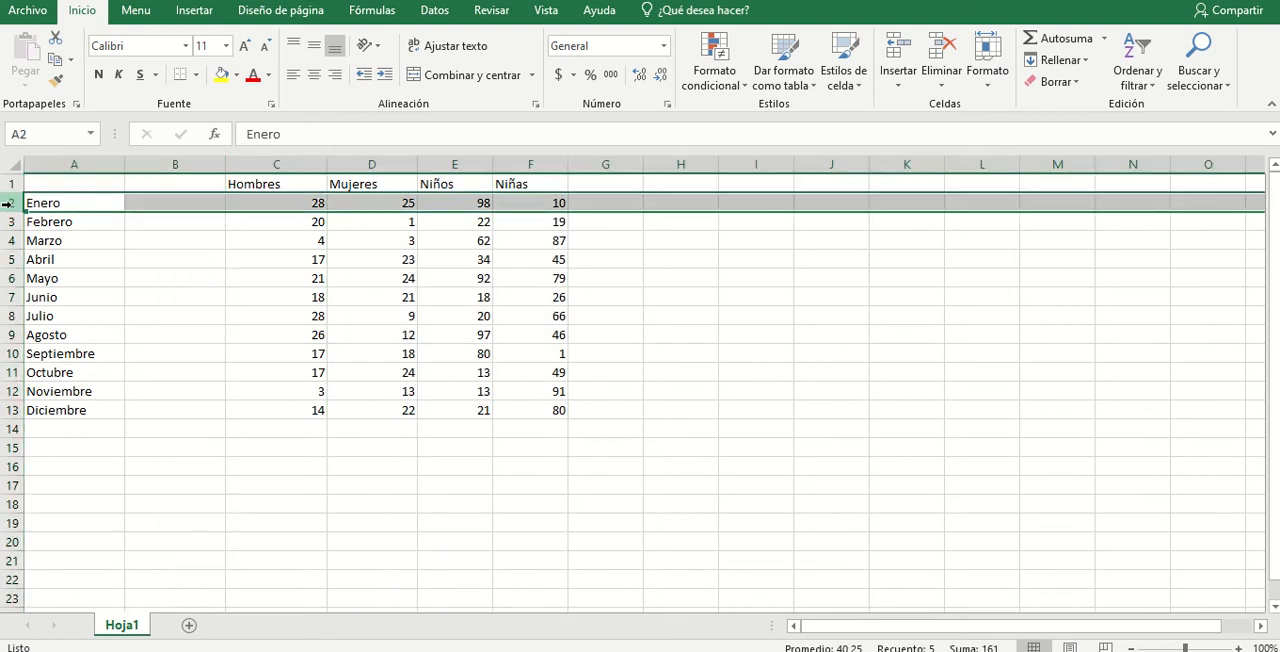
pyautogui.click(180, 165)
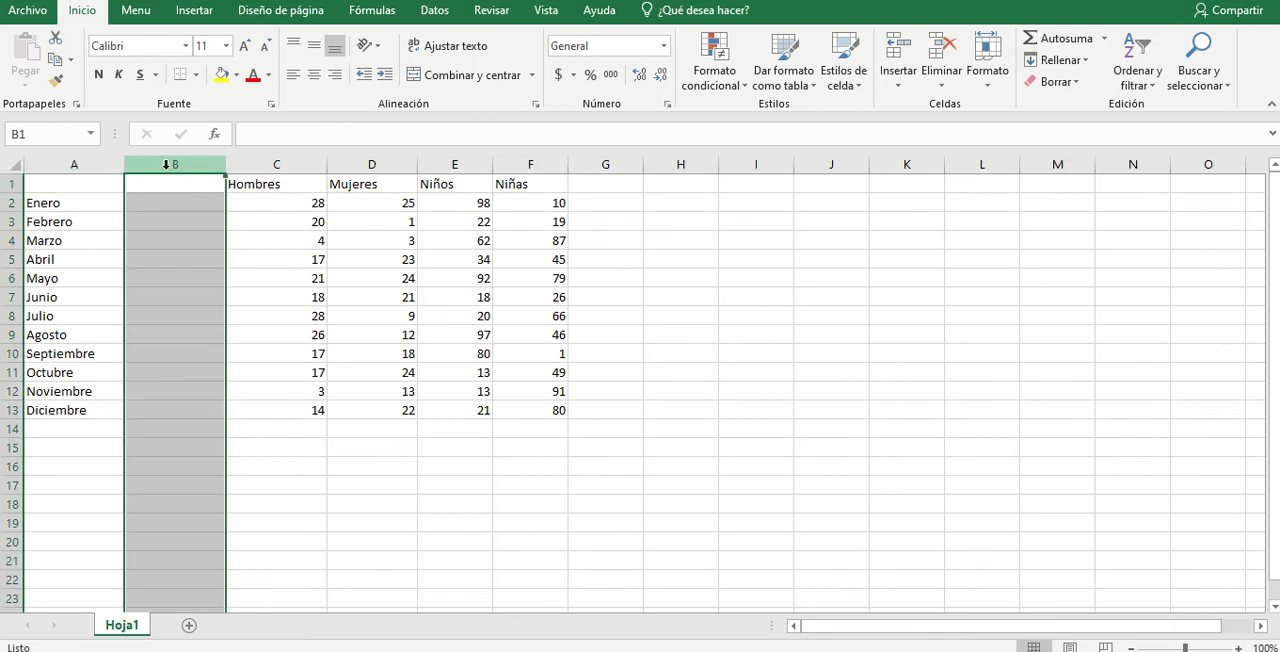
pyautogui.rightClick(167, 165)
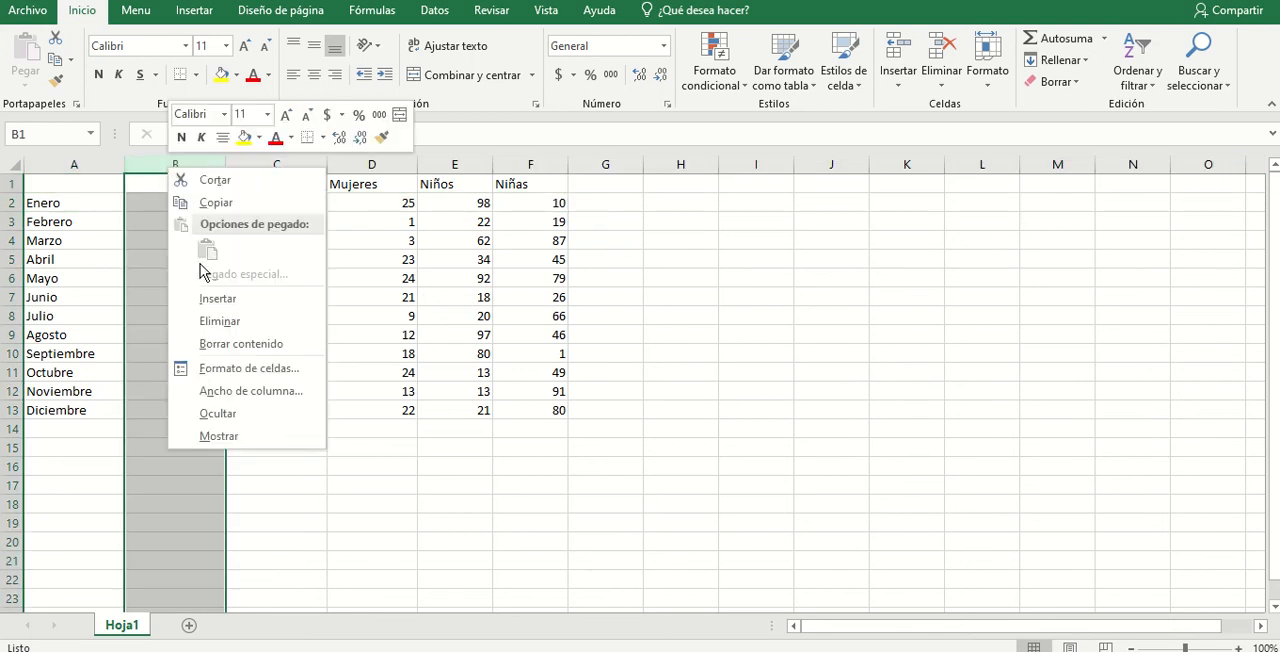
pyautogui.click(212, 322)
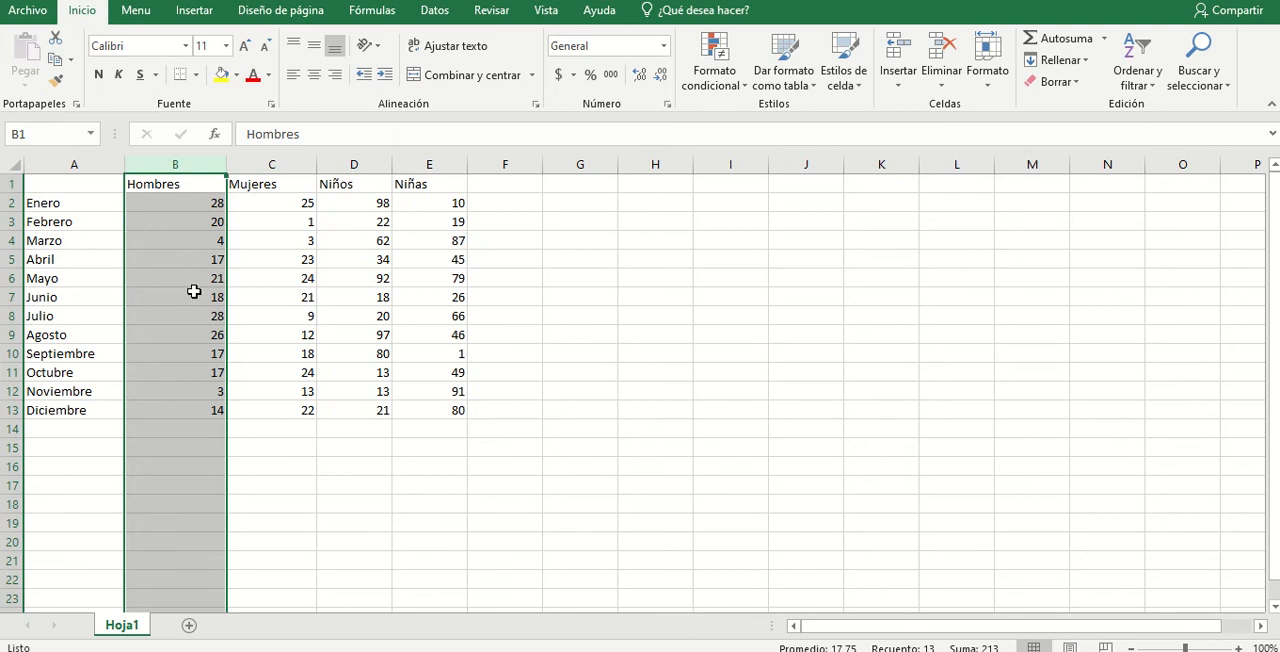
pyautogui.click(500, 338)
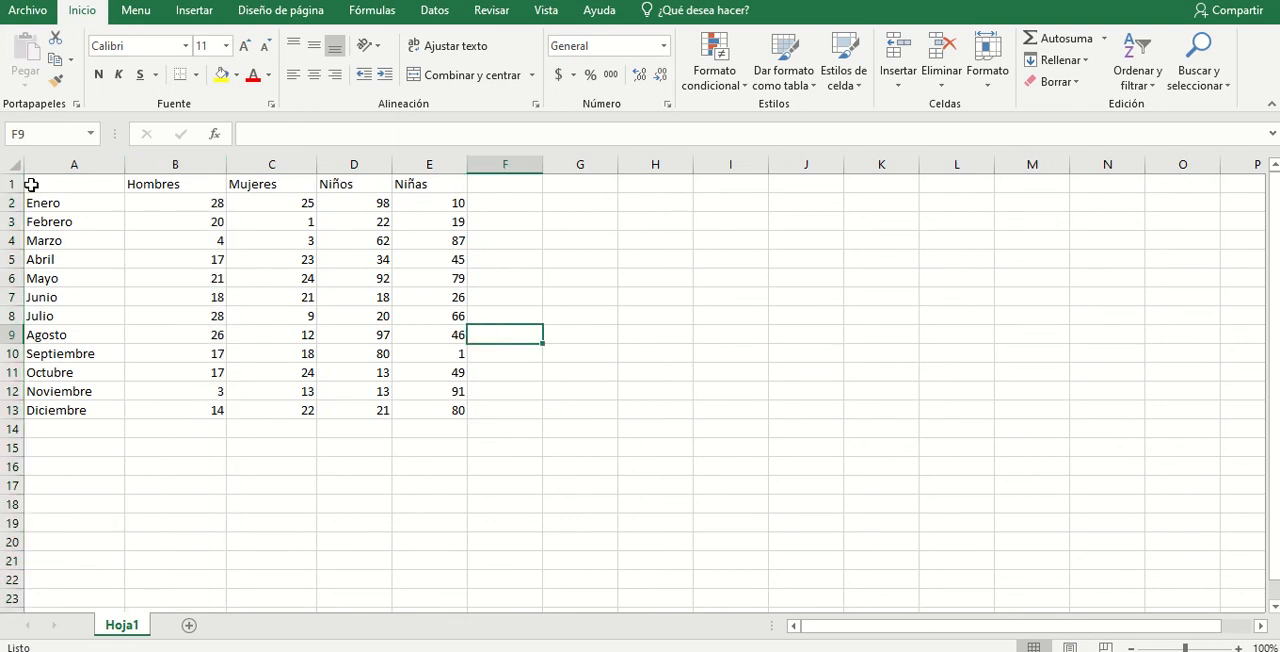
# - Increase the heights of rows 1 and 2 individually, and give rows 1 to 13 one uniform, taller-than-default height
pyautogui.click(68, 188)
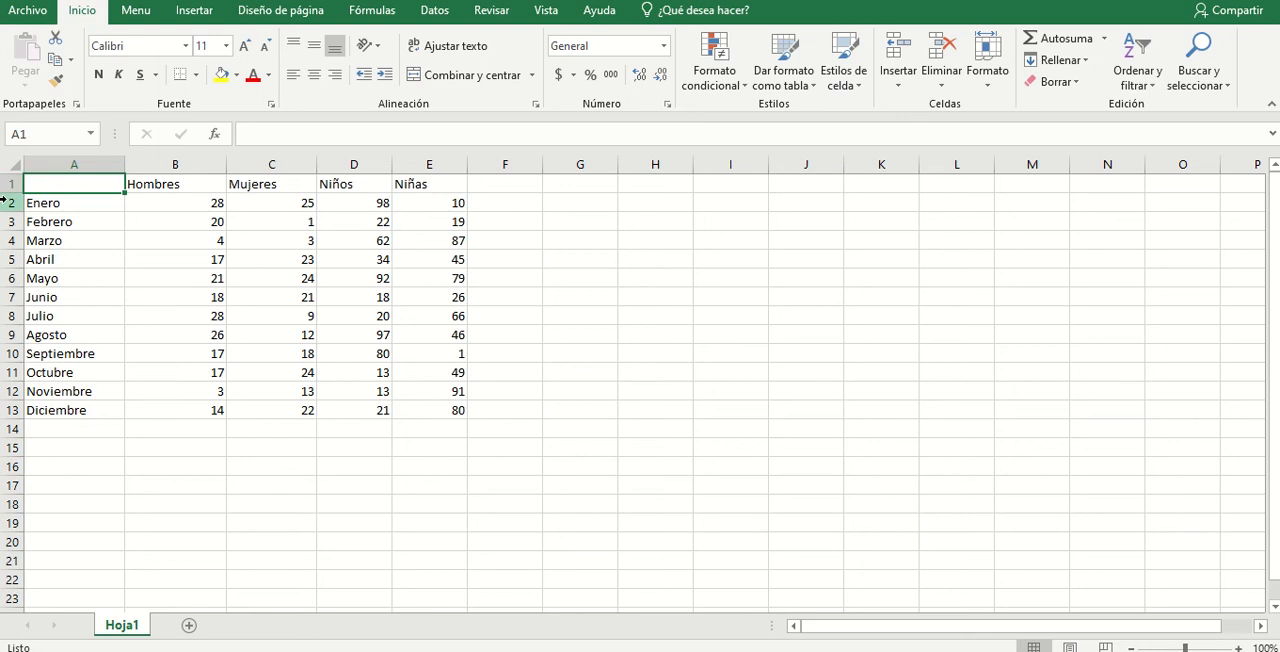
pyautogui.moveTo(9, 193); pyautogui.dragTo(12, 265)
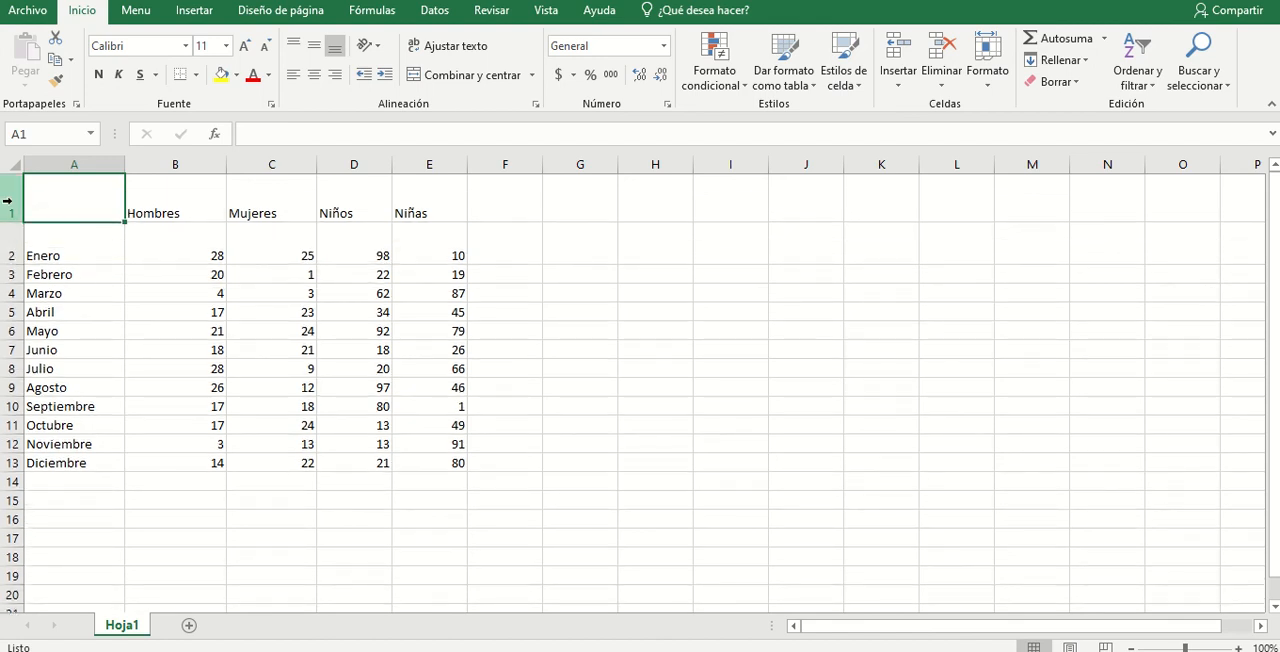
pyautogui.moveTo(7, 200); pyautogui.dragTo(6, 458)
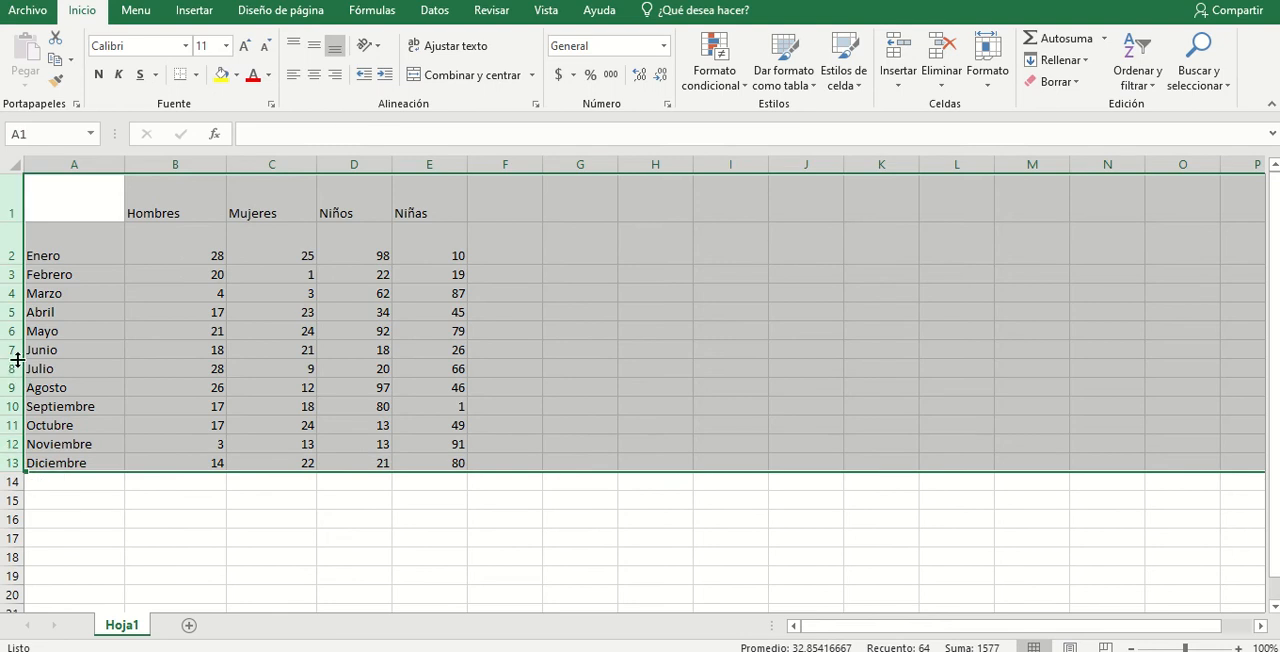
pyautogui.moveTo(17, 359); pyautogui.dragTo(15, 369)
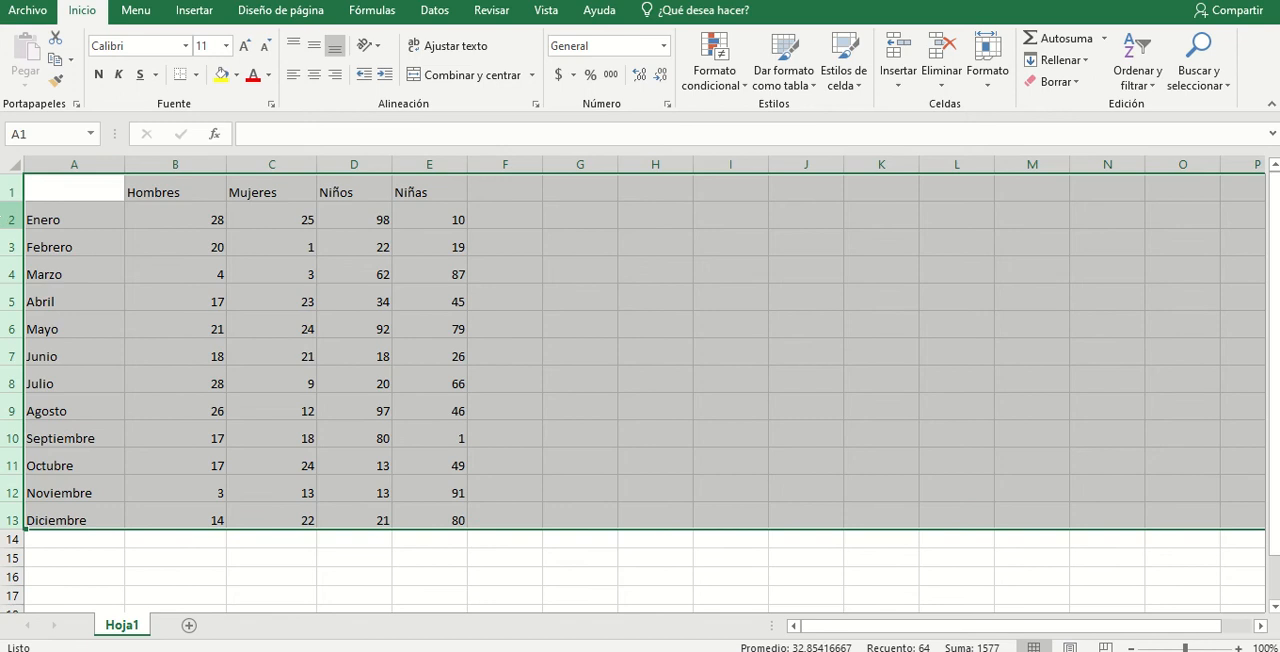
pyautogui.click(606, 292)
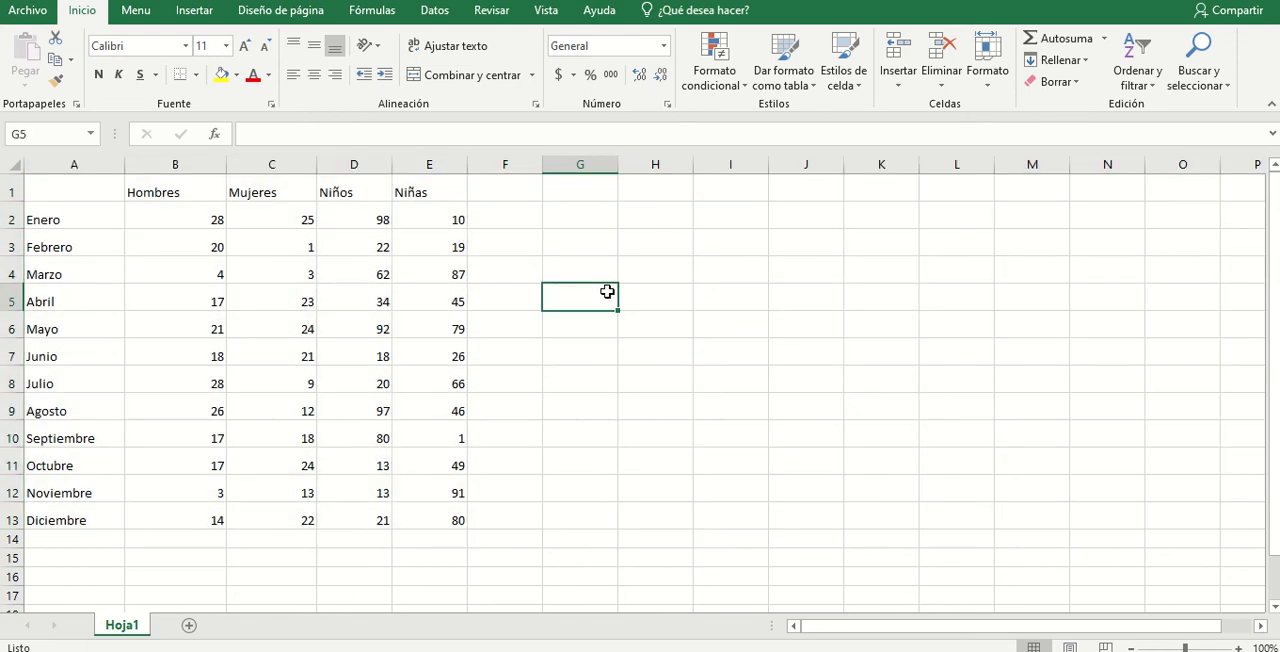
# - Widen columns A, B and C one at a time
pyautogui.moveTo(100, 164); pyautogui.dragTo(413, 157)
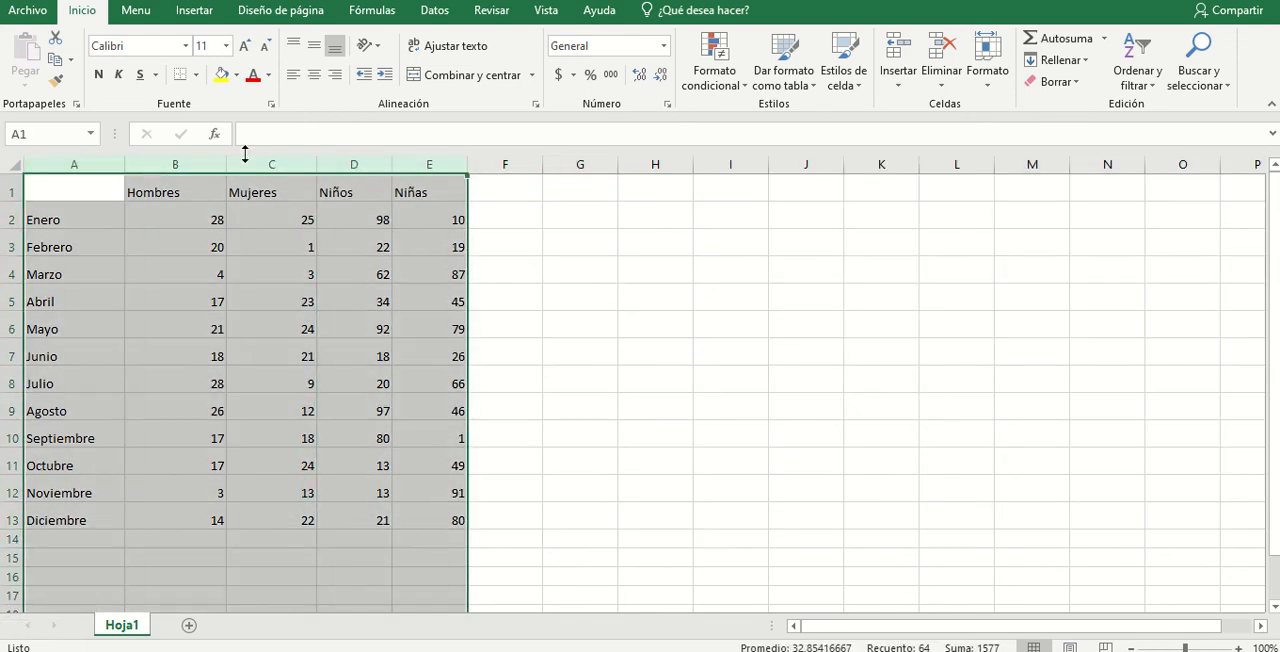
pyautogui.click(107, 160)
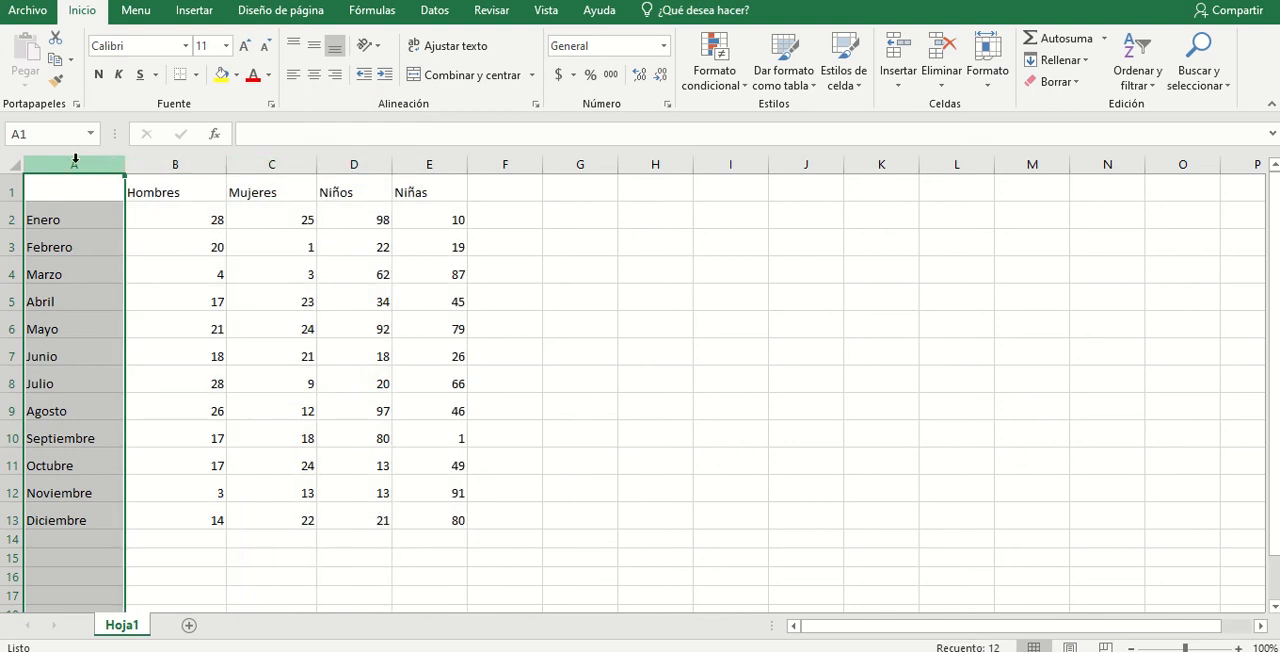
pyautogui.click(86, 191)
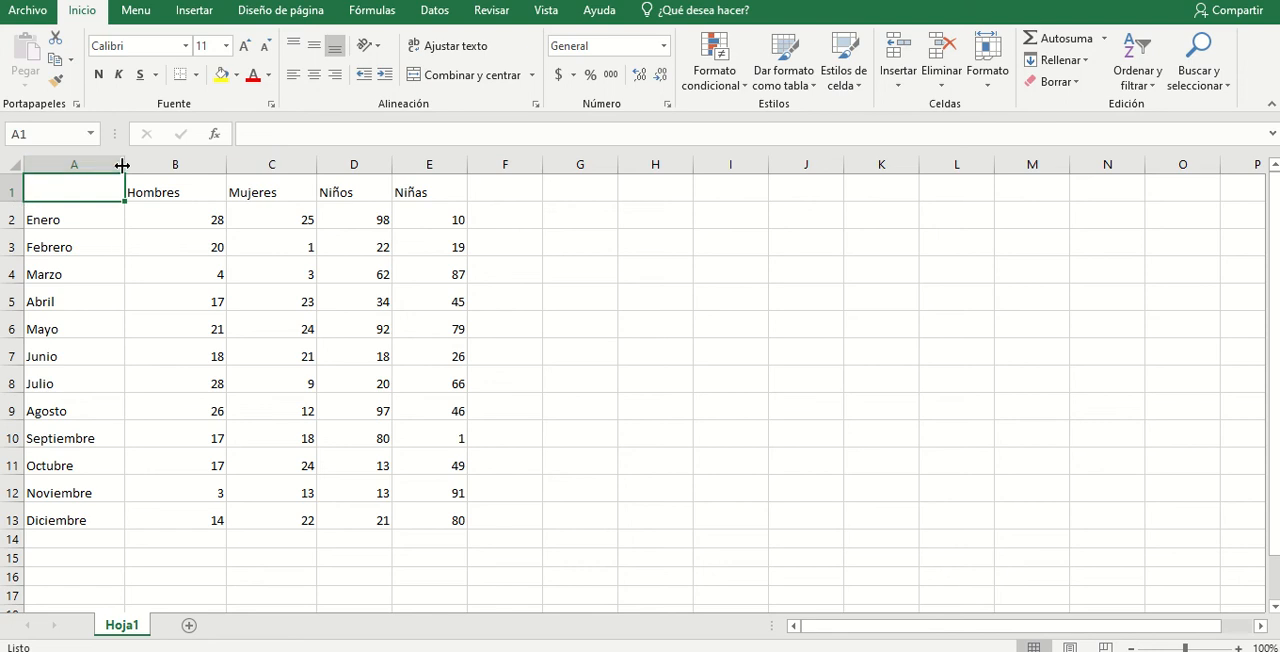
pyautogui.moveTo(122, 165); pyautogui.dragTo(183, 165)
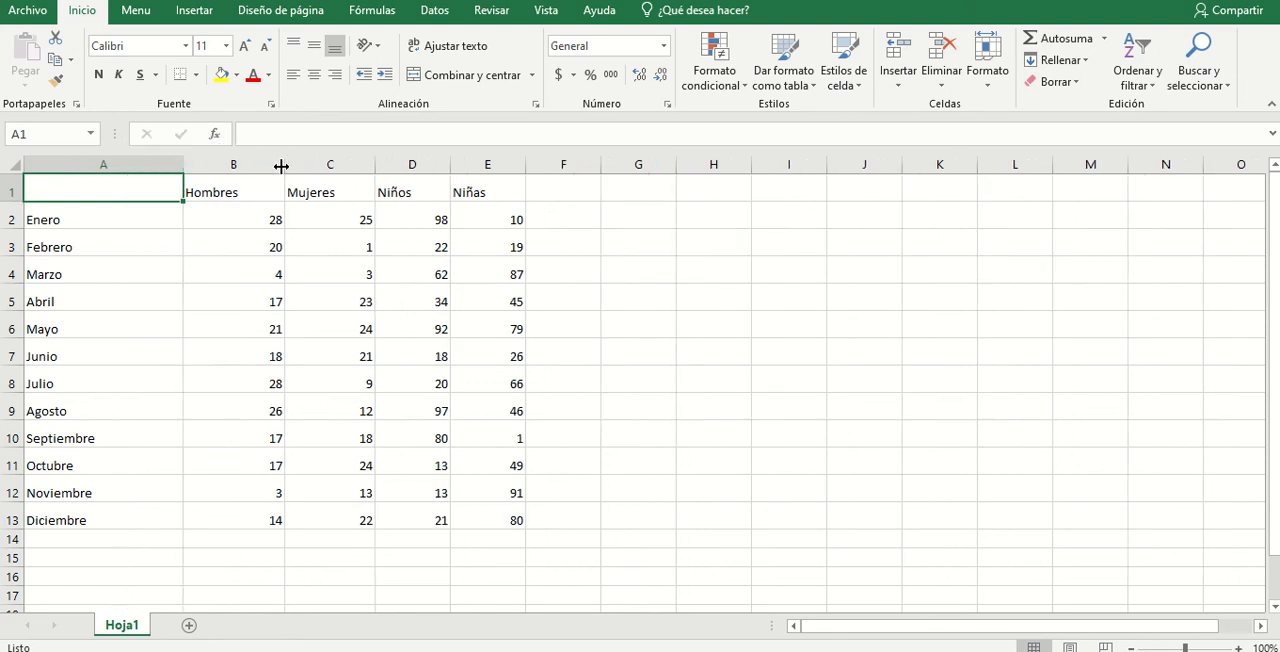
pyautogui.moveTo(281, 165); pyautogui.dragTo(318, 165)
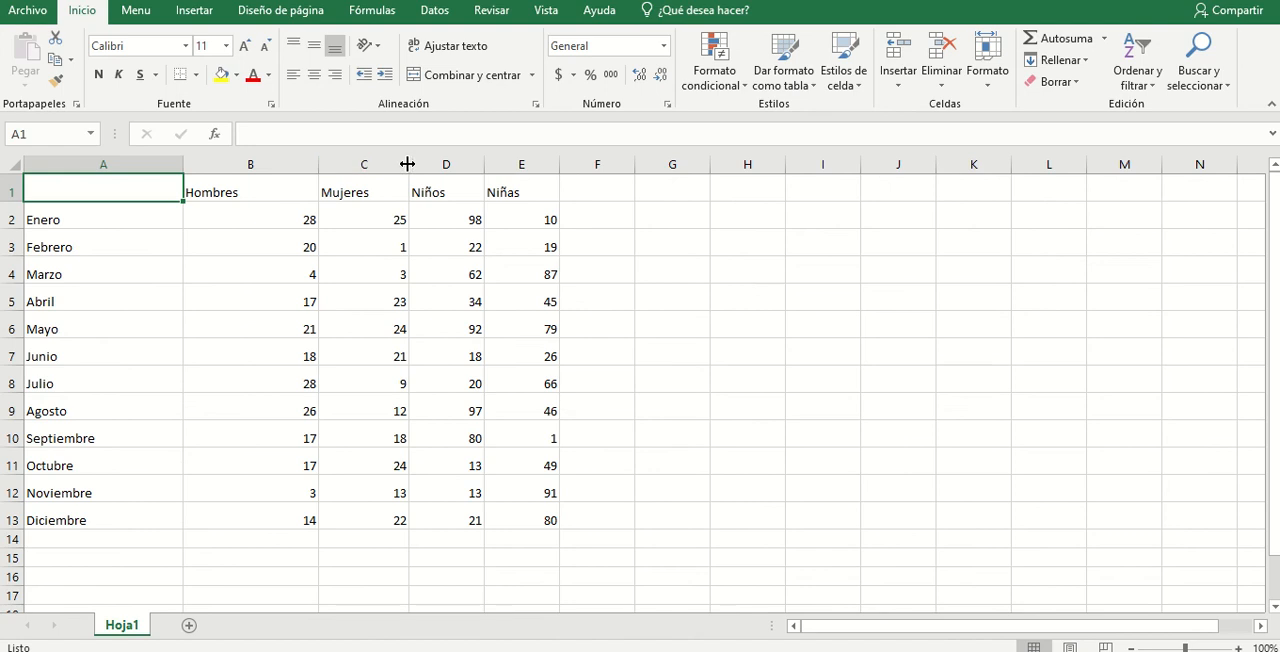
pyautogui.moveTo(408, 164); pyautogui.dragTo(467, 164)
# - Resize columns A to E together so that all five have the same width
pyautogui.moveTo(143, 163); pyautogui.dragTo(602, 166)
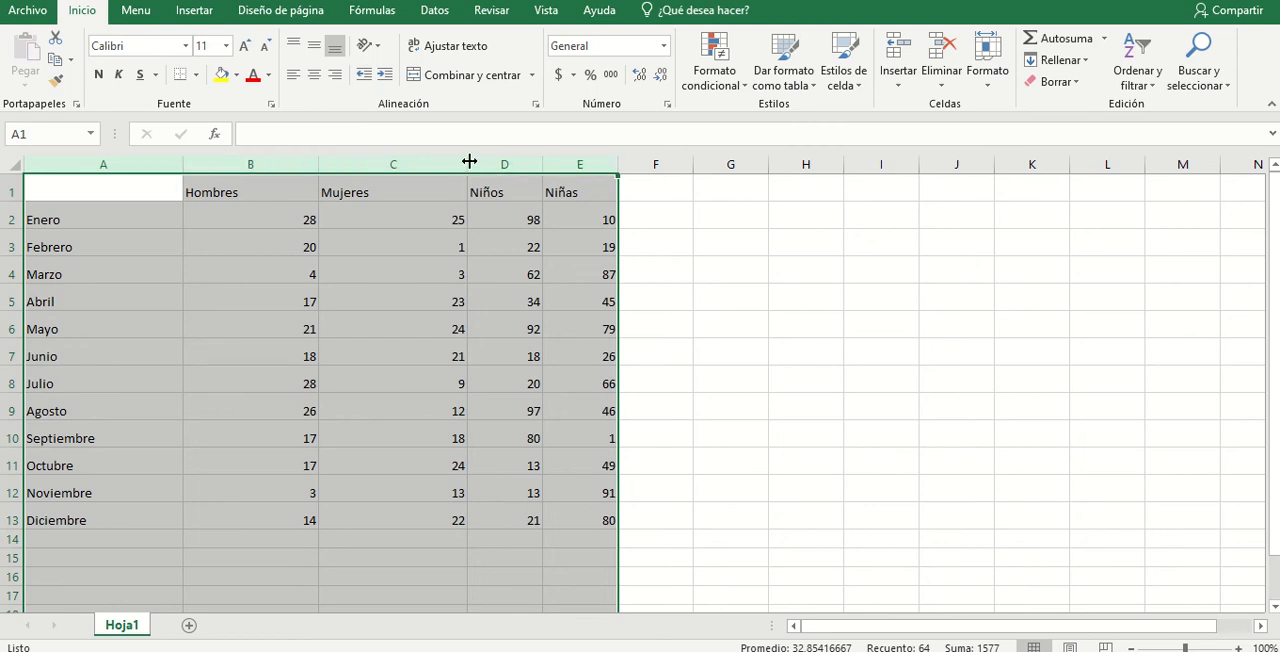
pyautogui.moveTo(469, 161); pyautogui.dragTo(432, 161)
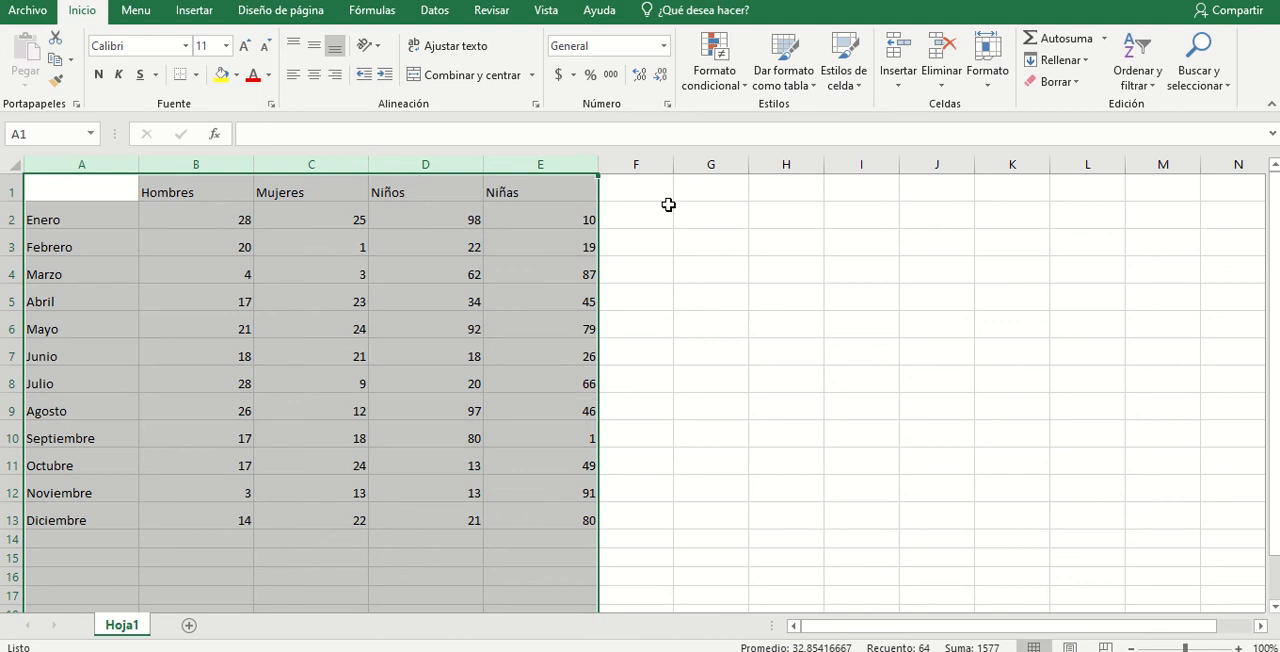
pyautogui.click(631, 207)
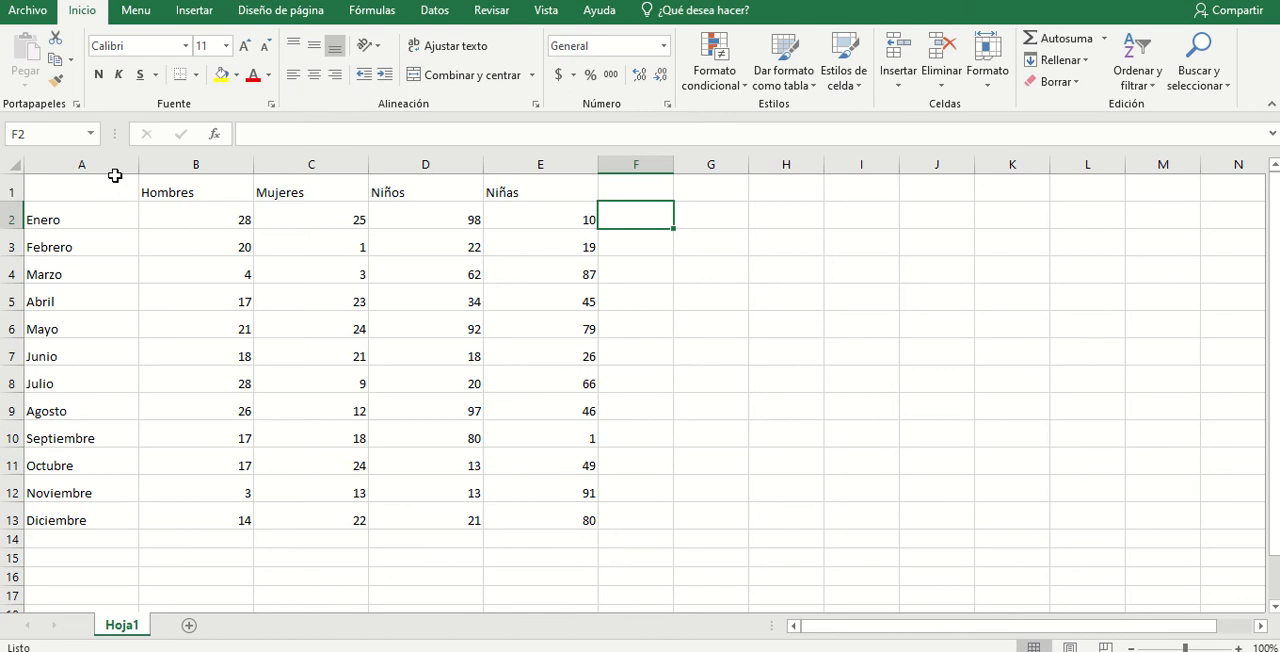
# - Select the cell range A1:C13 covering the month names, Hombres and Mujeres data
pyautogui.click(81, 190)
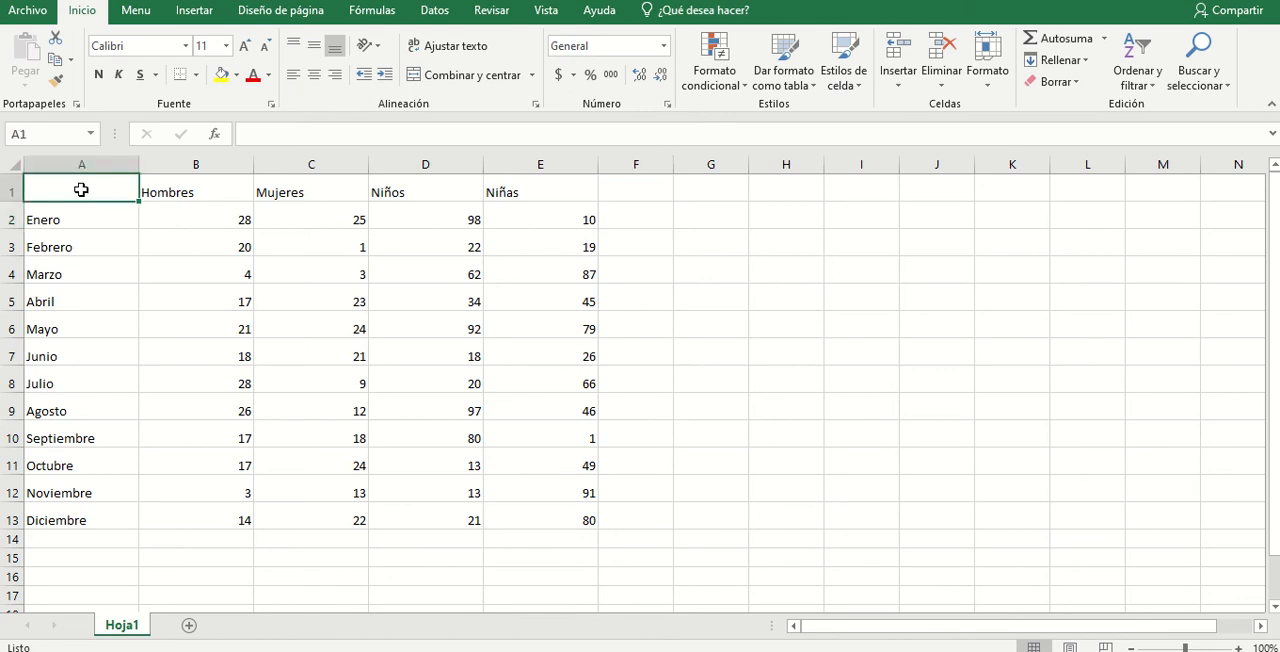
pyautogui.moveTo(81, 190); pyautogui.dragTo(320, 528)
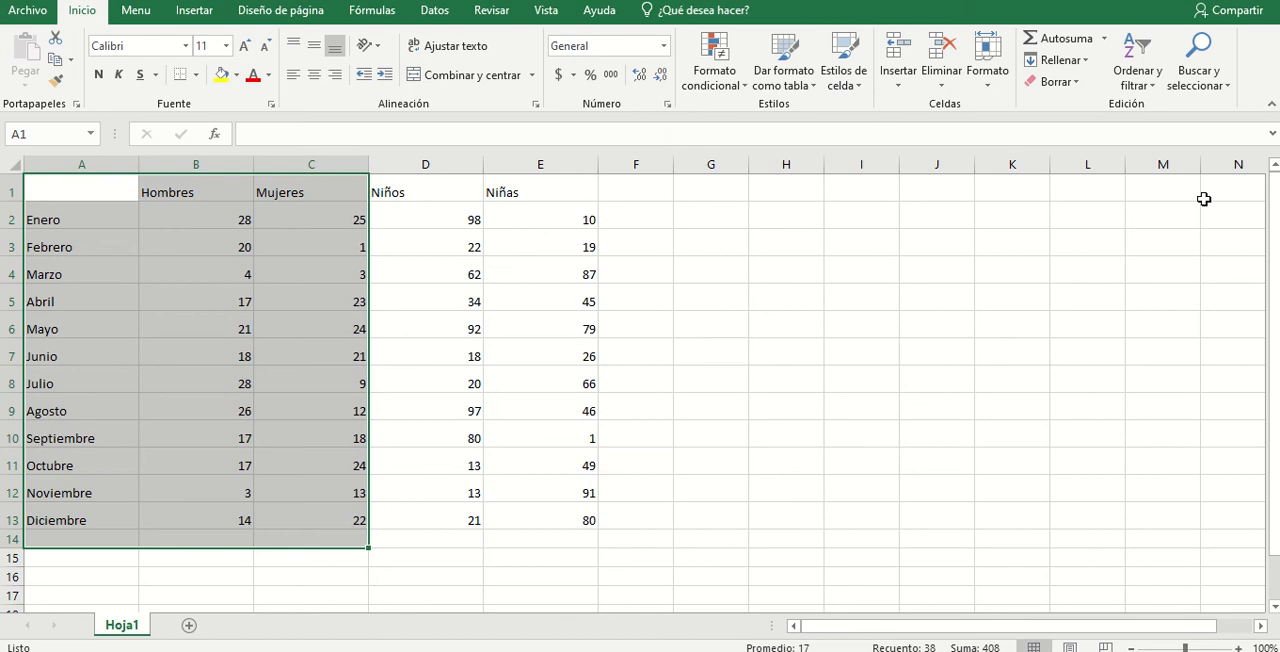
pyautogui.moveTo(118, 194); pyautogui.dragTo(314, 515)
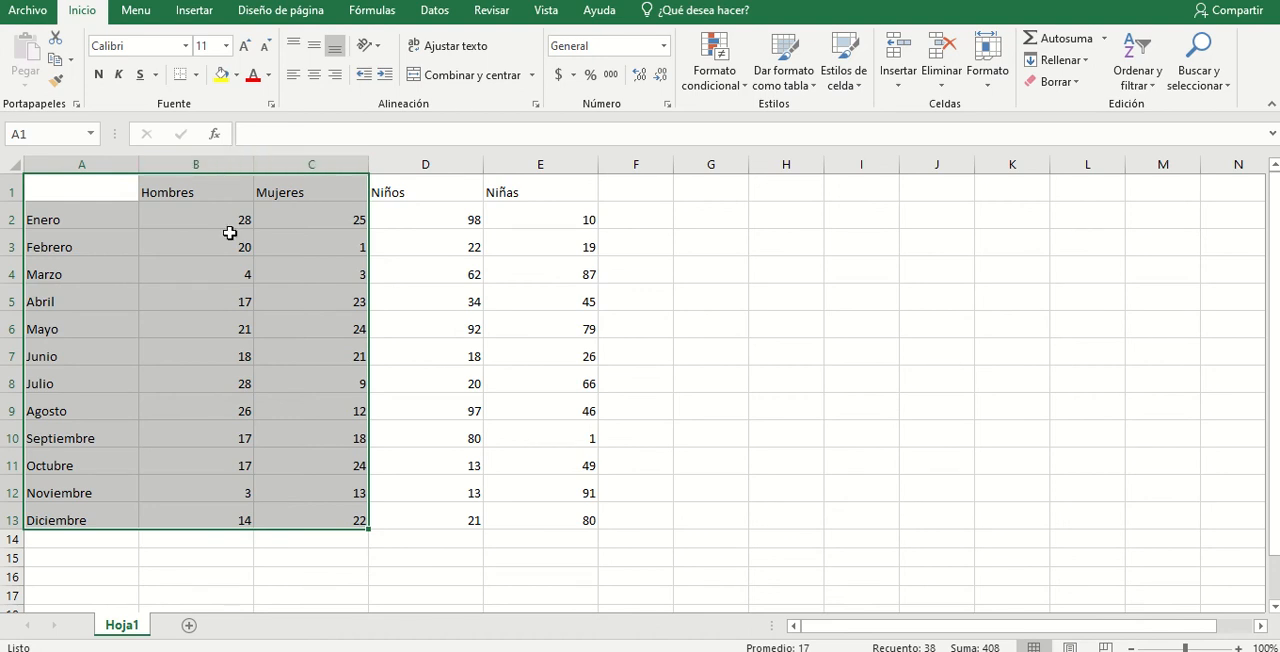
# - Hide the Mujeres and Niños columns, C and D
pyautogui.moveTo(275, 166); pyautogui.dragTo(423, 163)
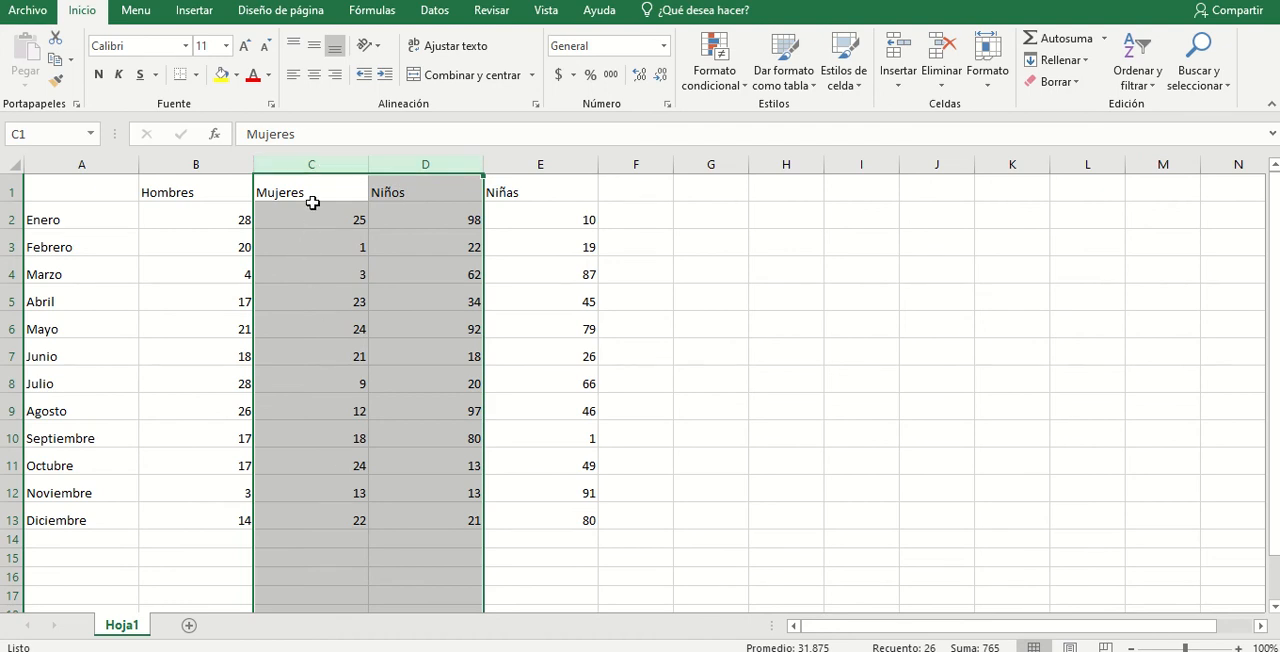
pyautogui.rightClick(440, 168)
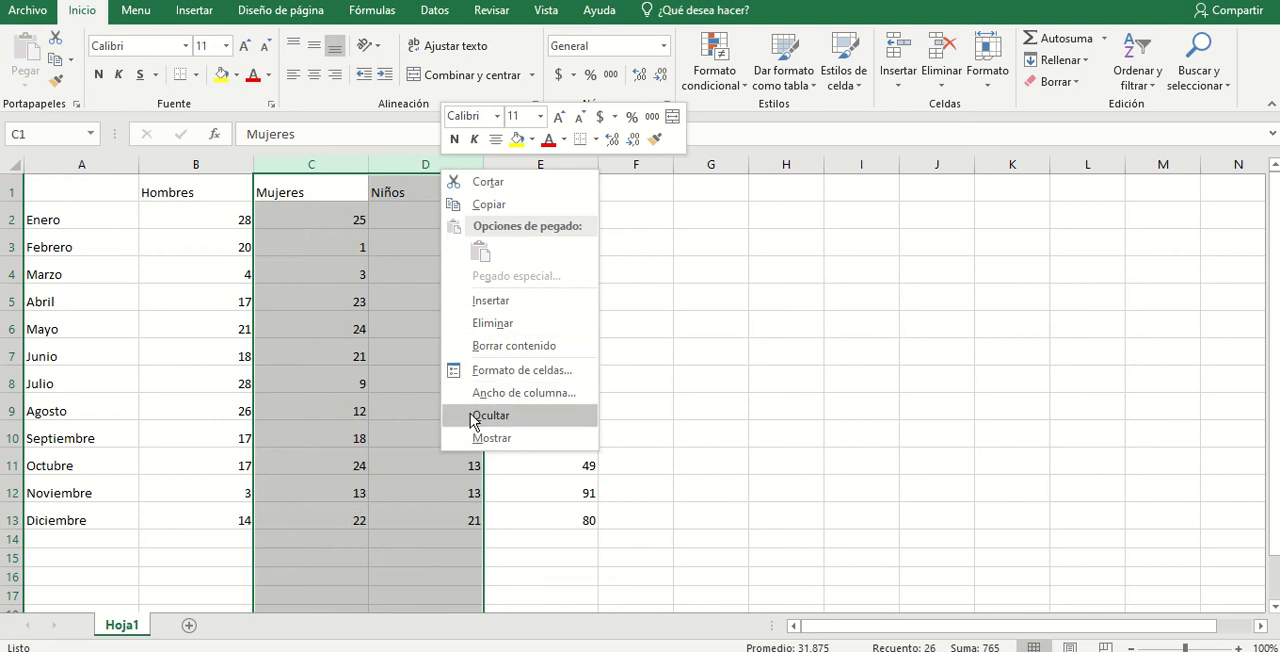
pyautogui.click(476, 416)
pyautogui.click(415, 191)
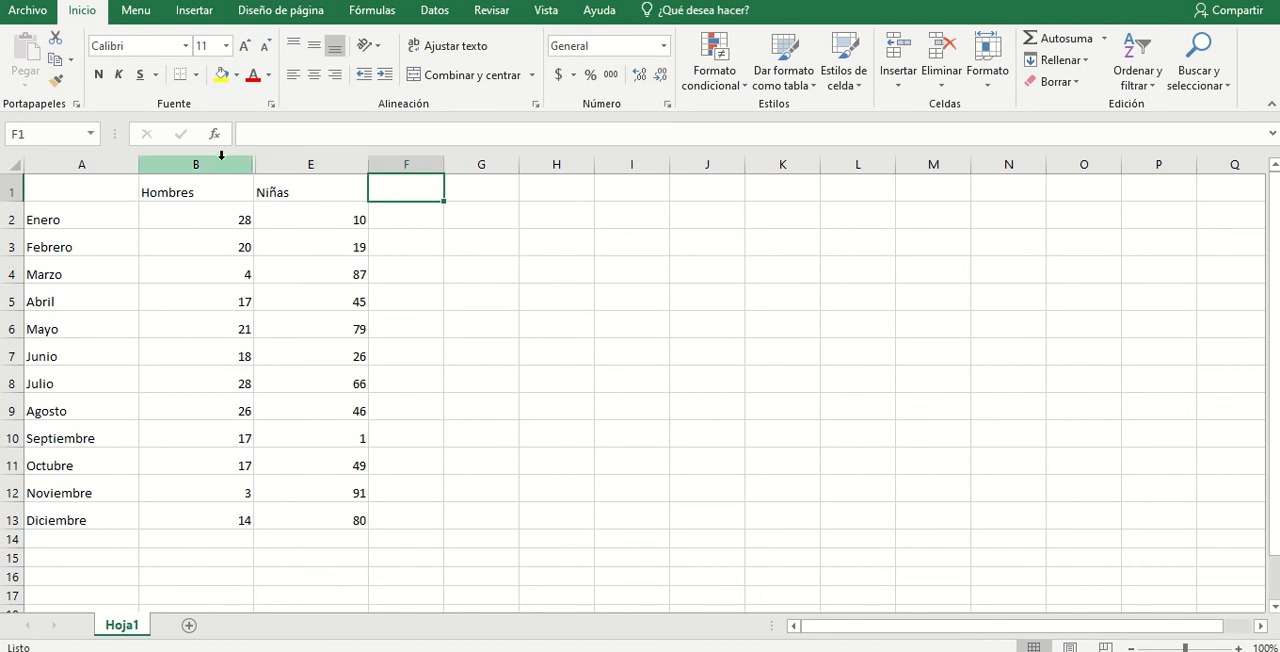
# - Unhide the Mujeres and Niños columns between Hombres and Niñas
pyautogui.moveTo(222, 163); pyautogui.dragTo(274, 164)
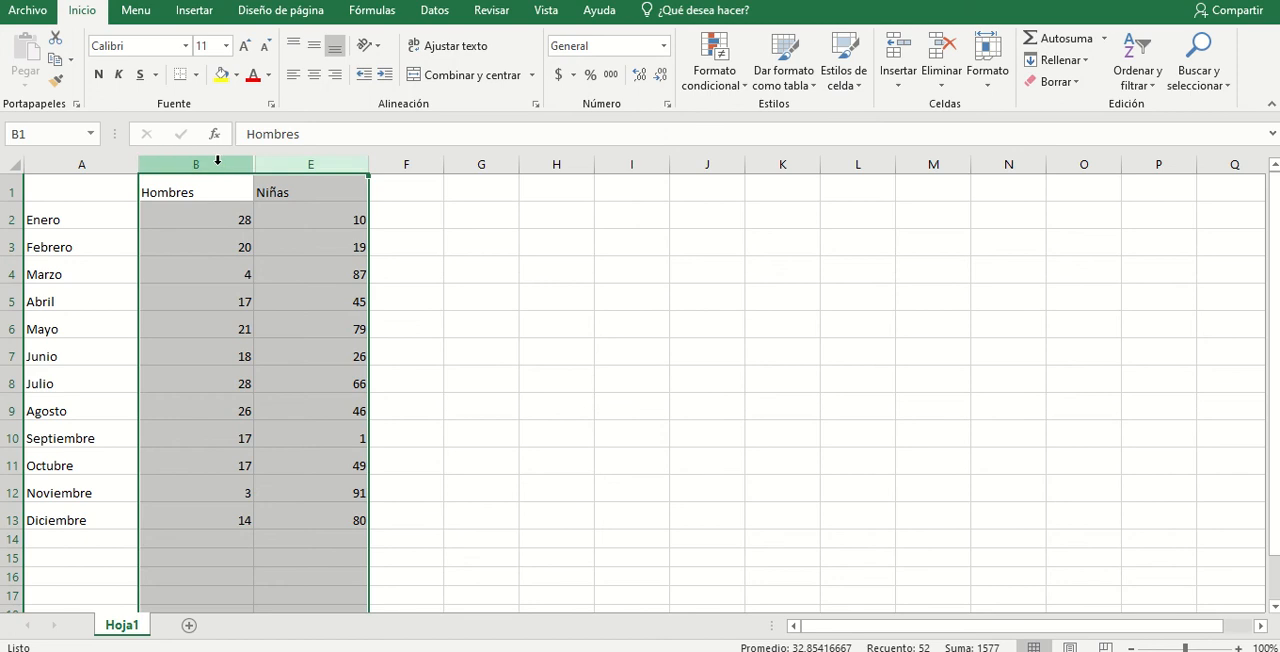
pyautogui.rightClick(329, 162)
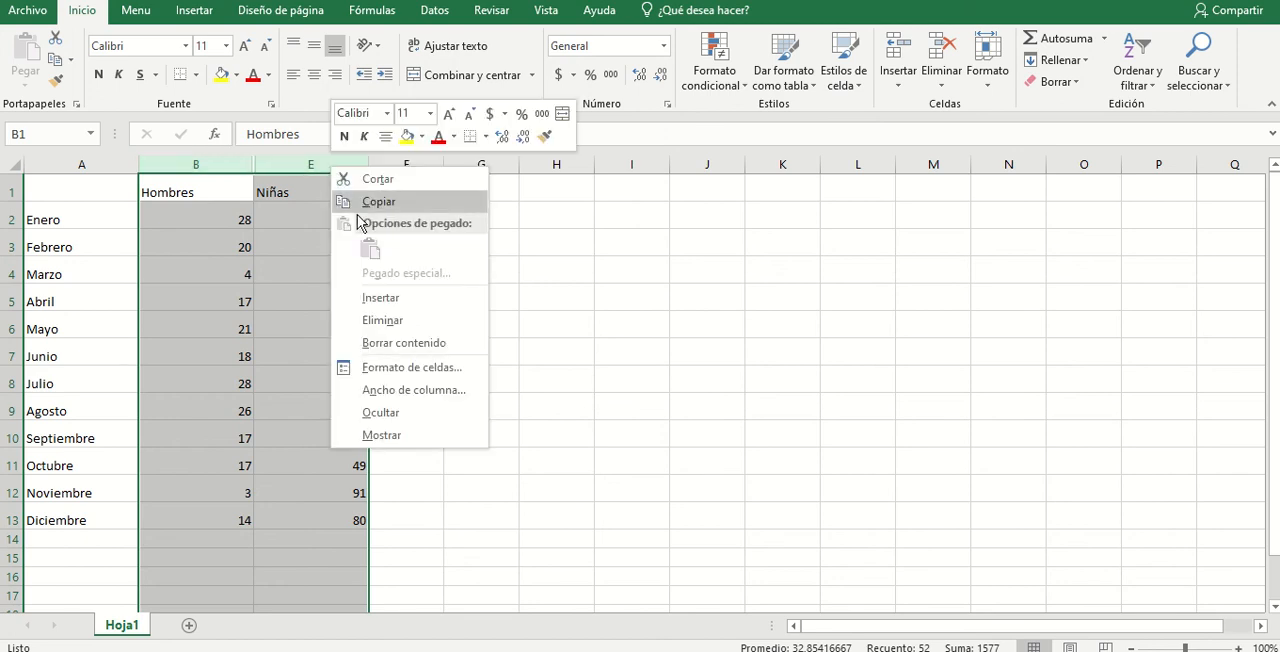
pyautogui.click(380, 436)
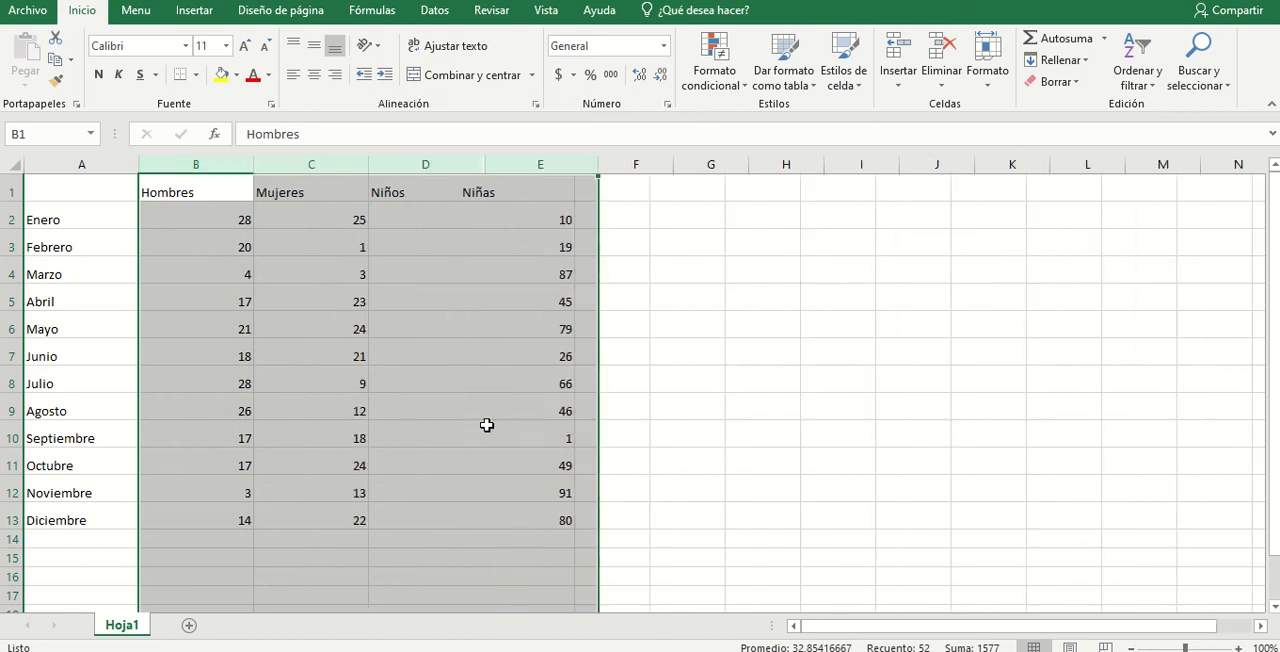
pyautogui.click(639, 398)
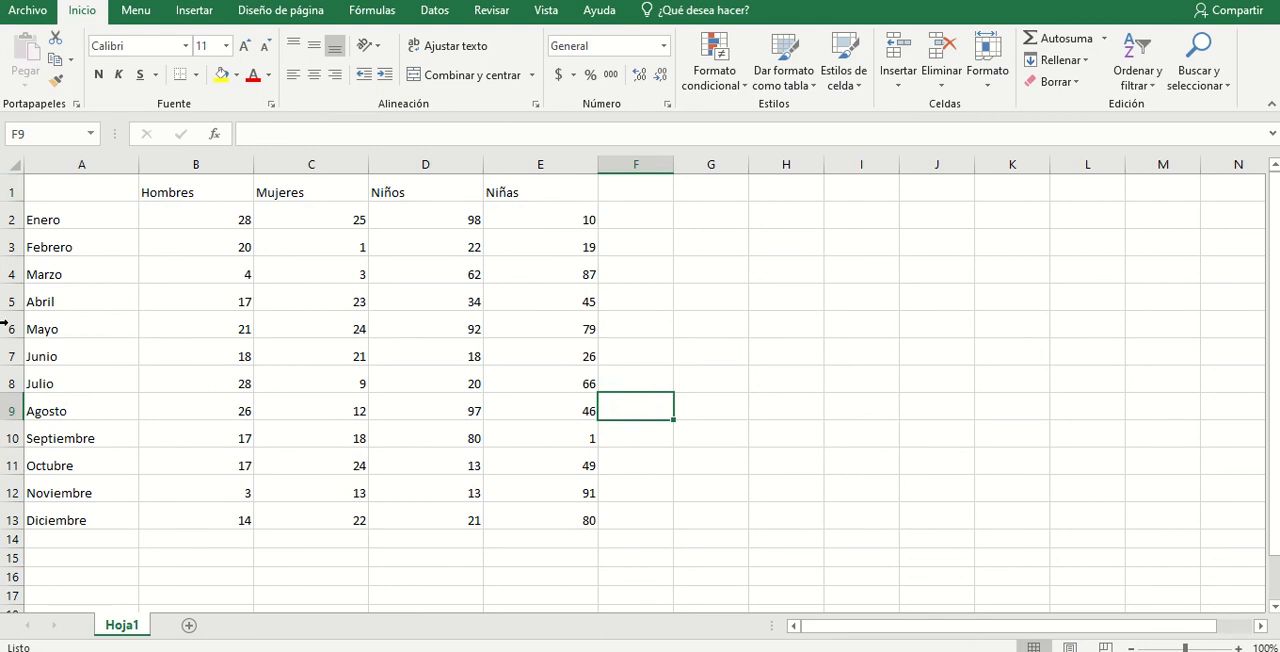
# - Hide rows 8 to 13, from Julio through Diciembre
pyautogui.moveTo(14, 383); pyautogui.dragTo(14, 518)
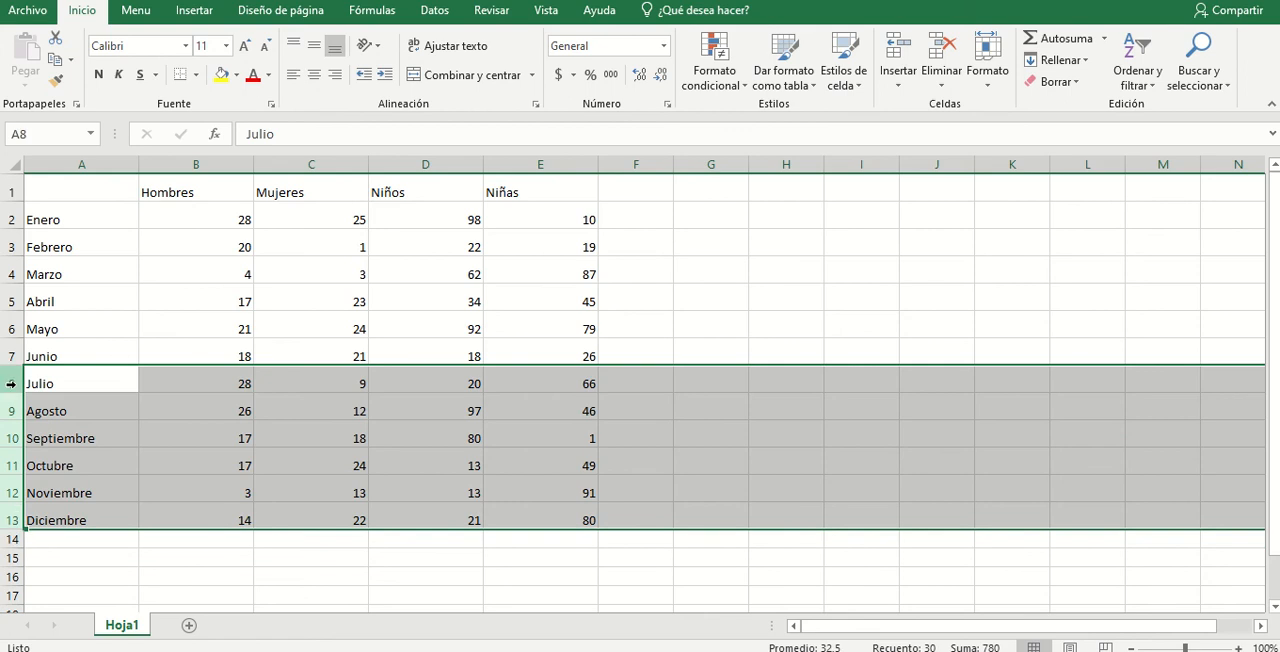
pyautogui.moveTo(12, 381); pyautogui.dragTo(14, 522)
pyautogui.rightClick(18, 440)
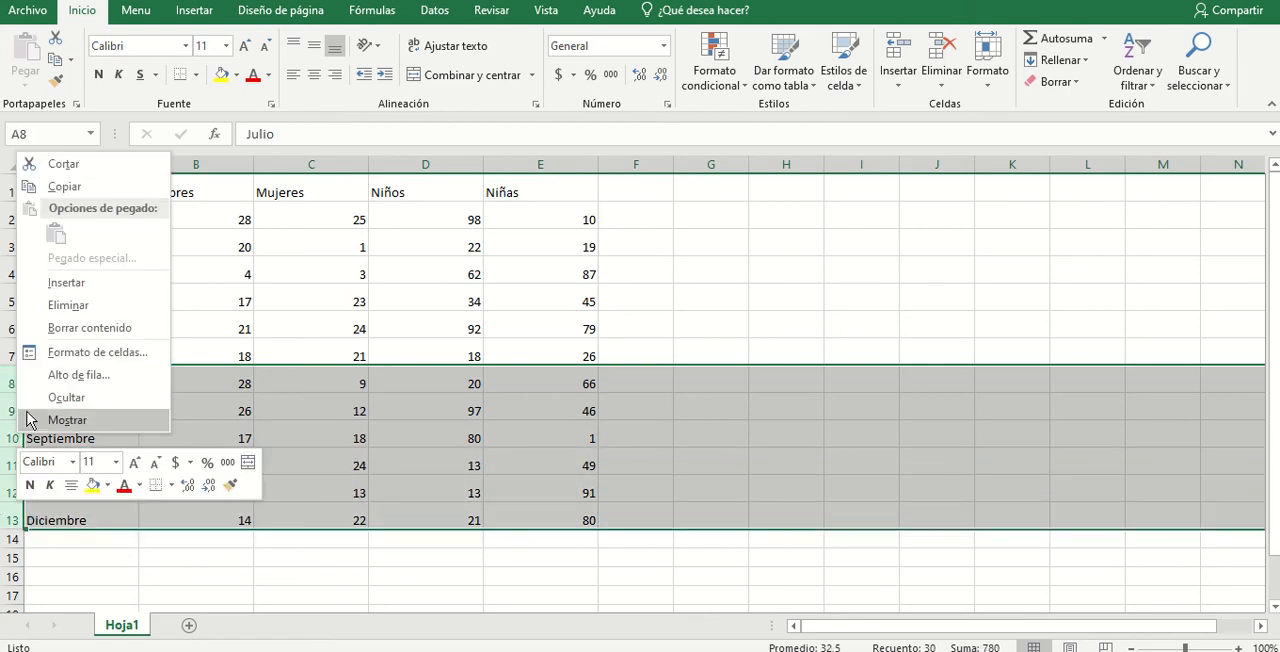
pyautogui.click(30, 399)
pyautogui.click(183, 470)
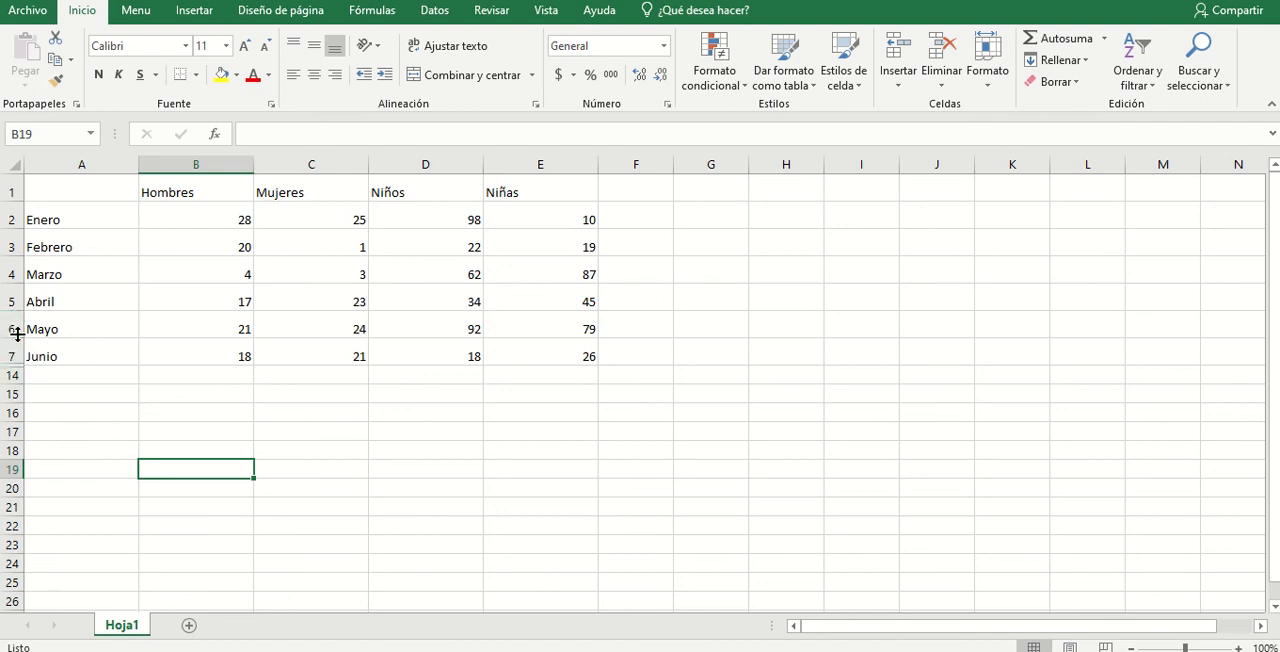
# - Unhide rows 8 to 13, Julio through Diciembre, between the Junio row and row 14
pyautogui.moveTo(12, 347); pyautogui.dragTo(12, 375)
pyautogui.rightClick(12, 374)
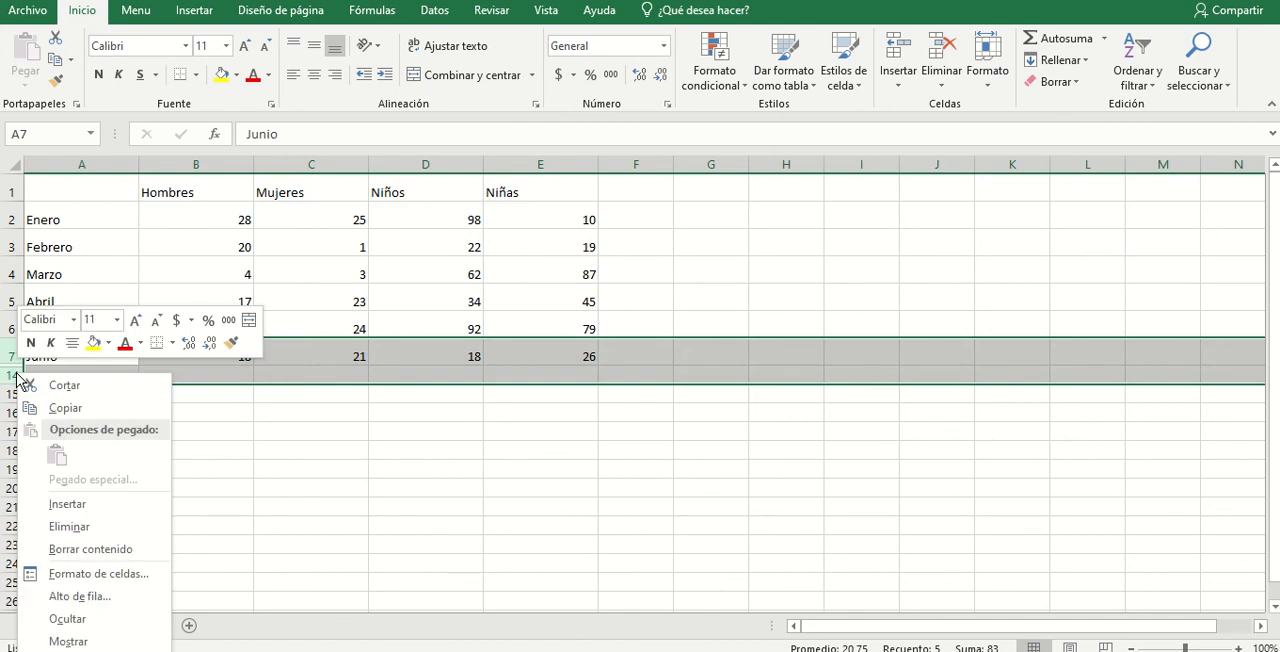
pyautogui.click(68, 641)
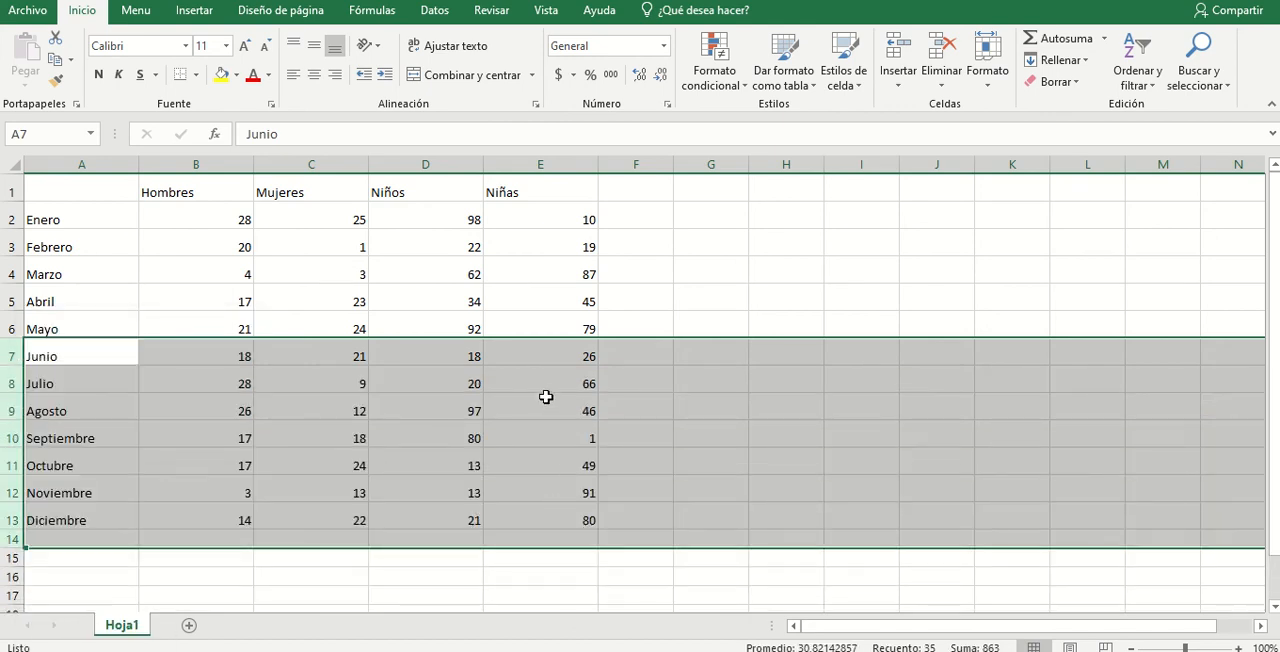
pyautogui.click(438, 381)
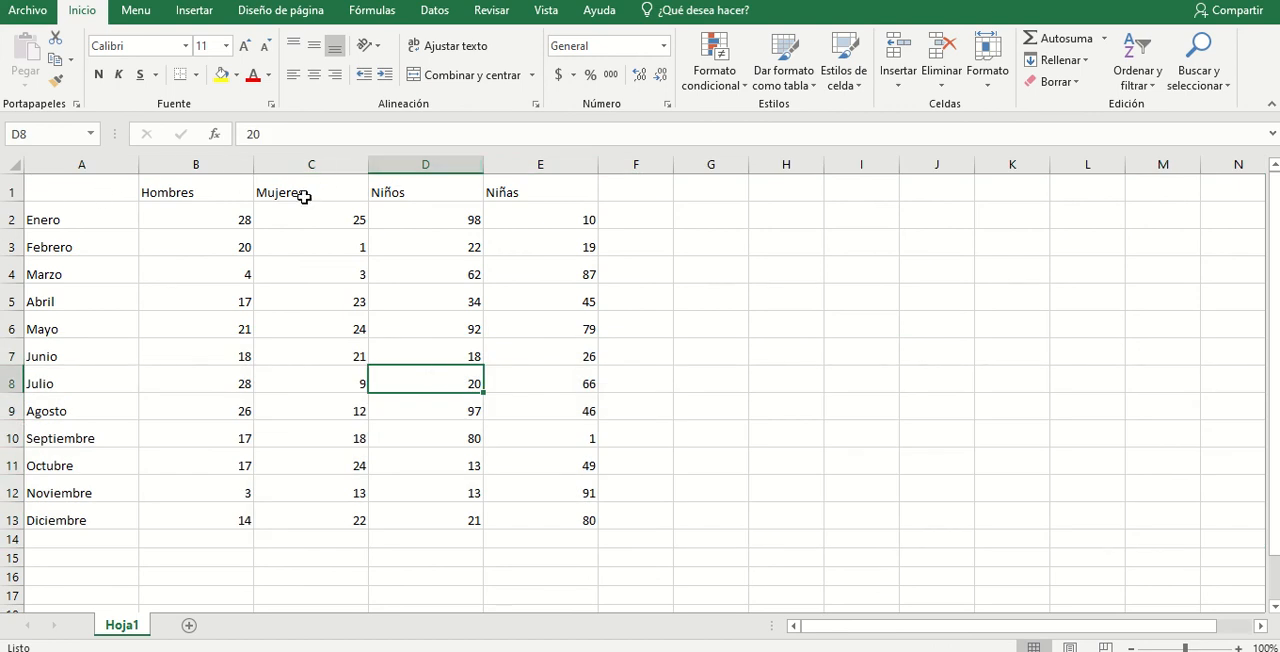
pyautogui.click(412, 194)
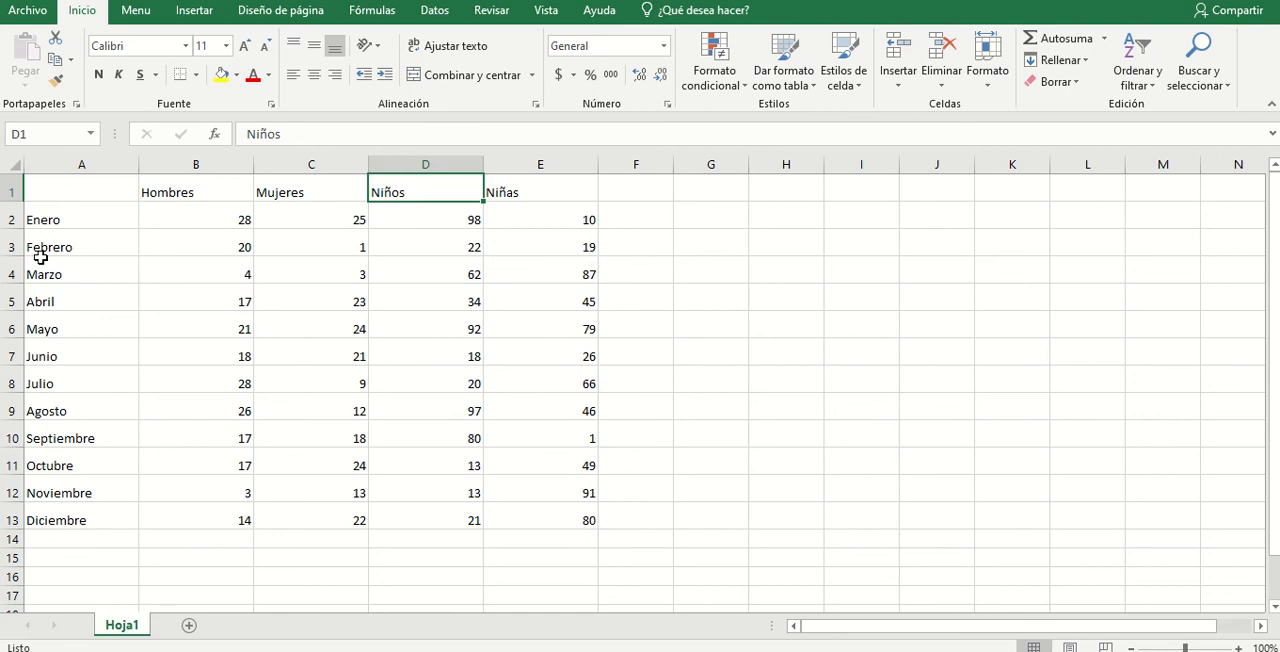
# - Widen column A well beyond the month names, and auto-fit it to its longest entry
pyautogui.moveTo(138, 168); pyautogui.dragTo(341, 176)
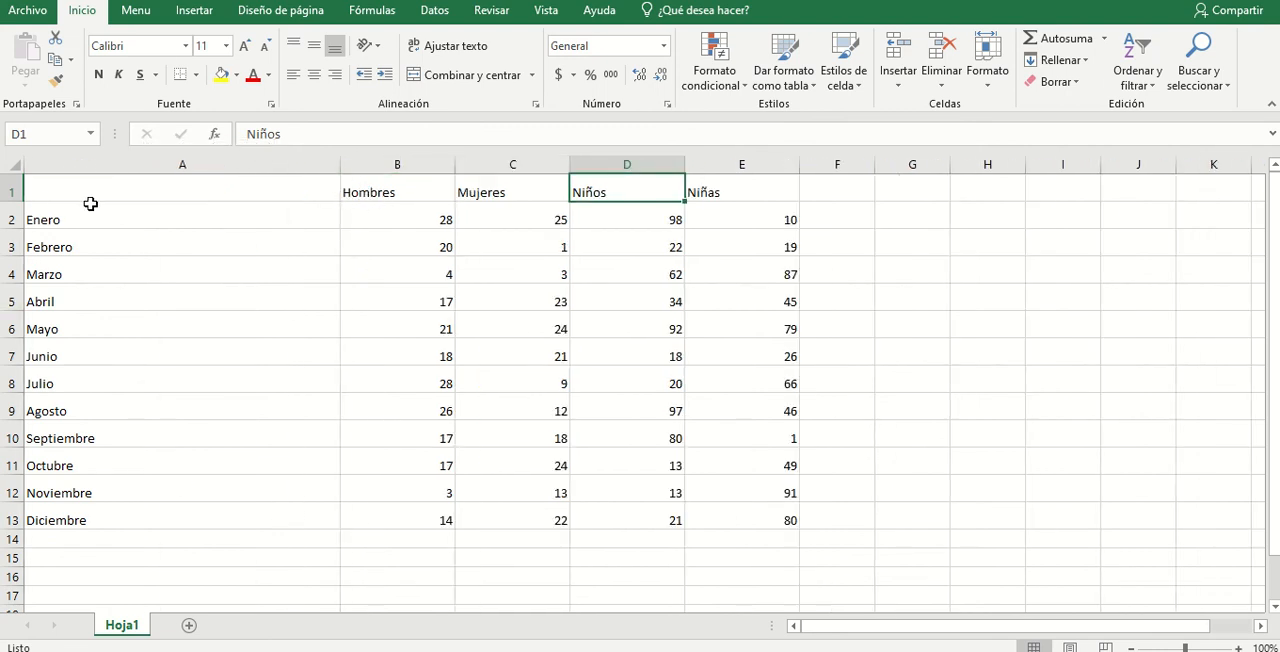
pyautogui.doubleClick(340, 160)
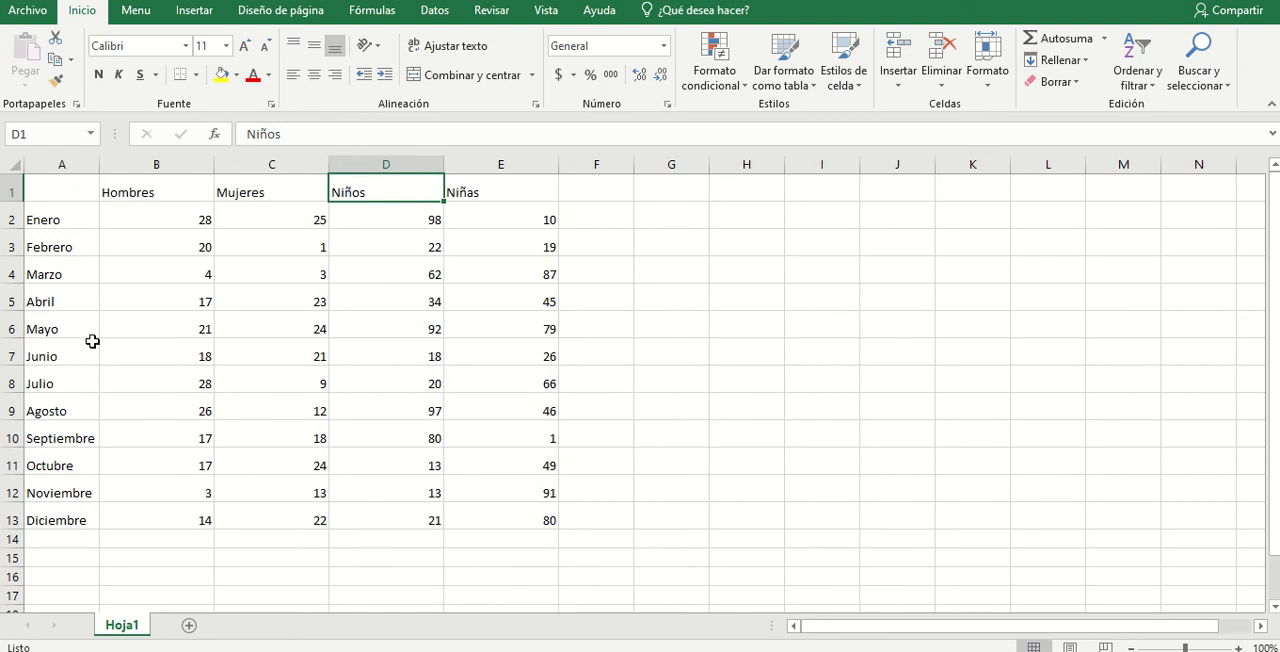
pyautogui.click(56, 437)
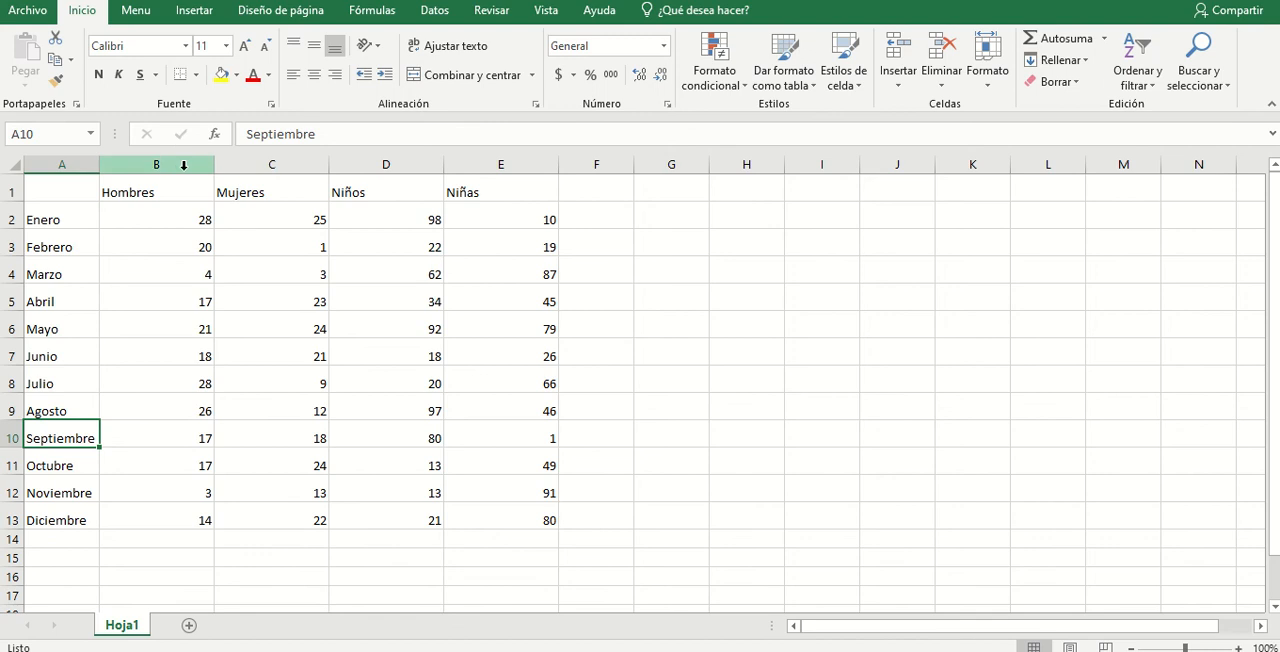
# - Select columns A to E and widen them all to one equal, much larger width
pyautogui.moveTo(99, 166); pyautogui.dragTo(617, 163)
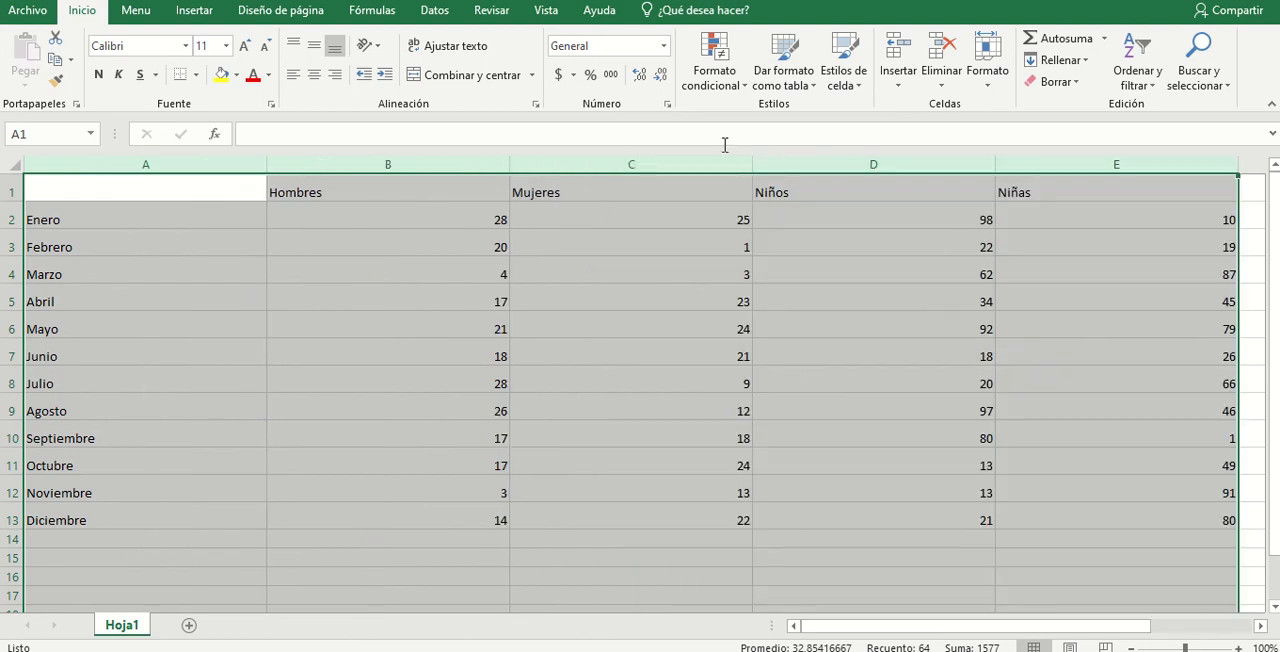
pyautogui.moveTo(750, 155); pyautogui.dragTo(714, 153)
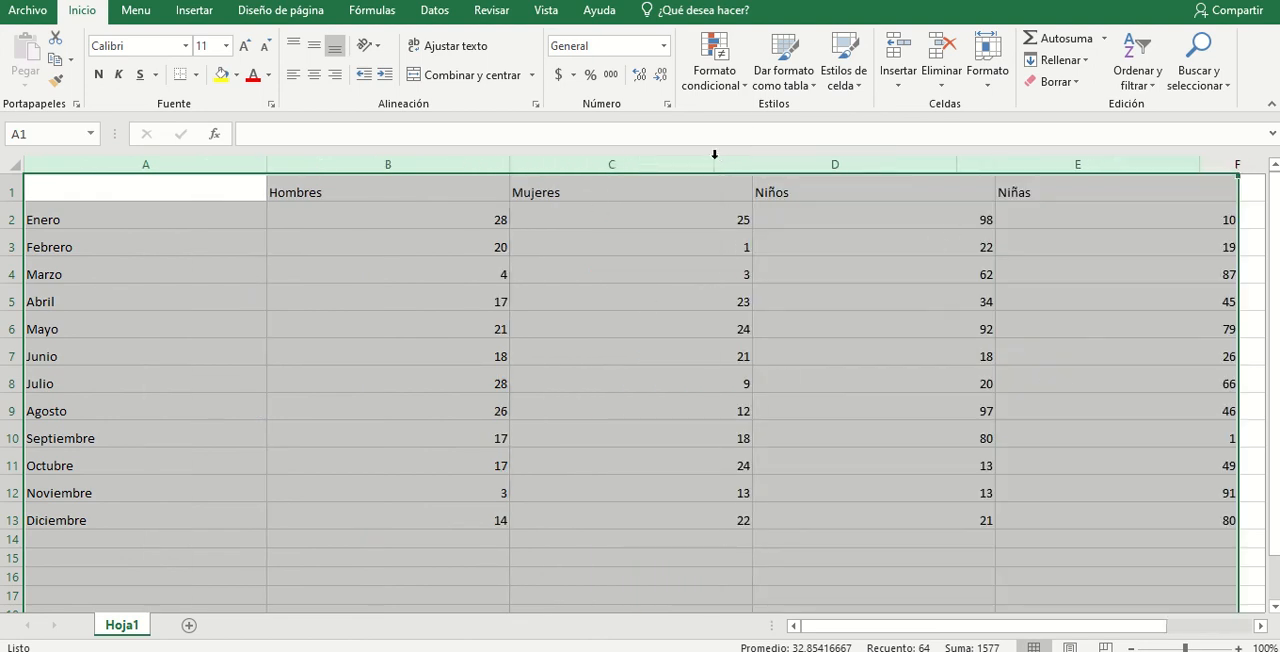
pyautogui.click(357, 355)
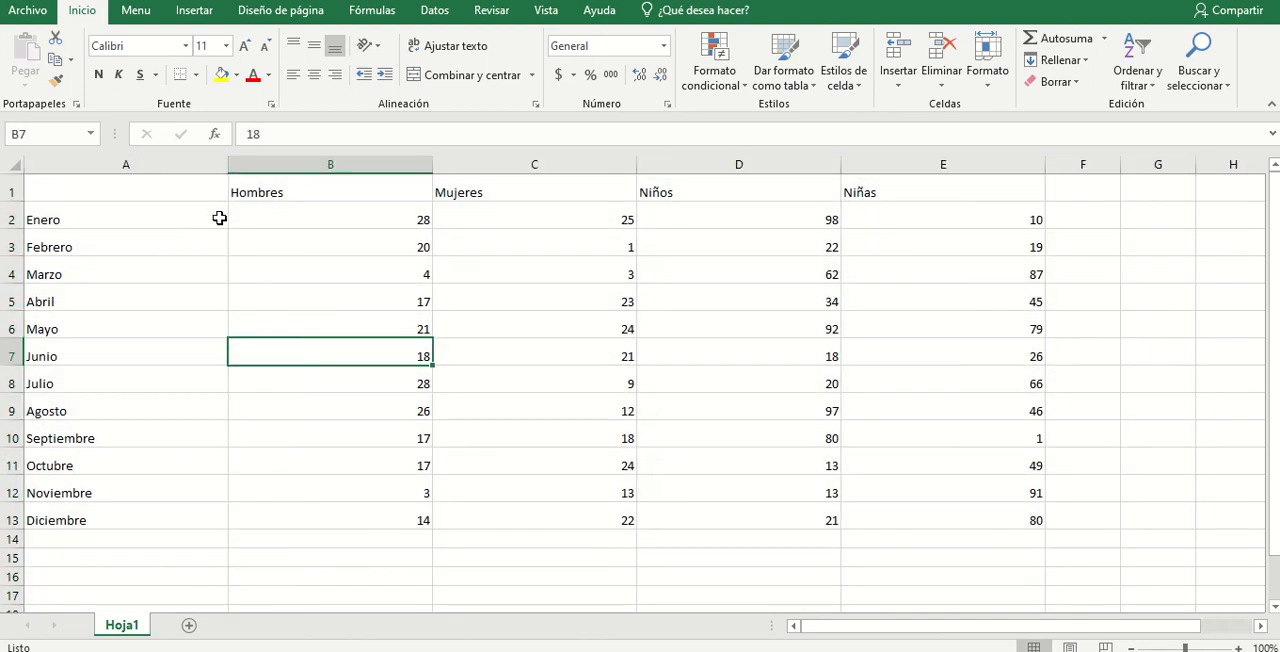
# - Auto-fit the widths of columns A to E to their contents in one operation
pyautogui.moveTo(214, 168); pyautogui.dragTo(941, 153)
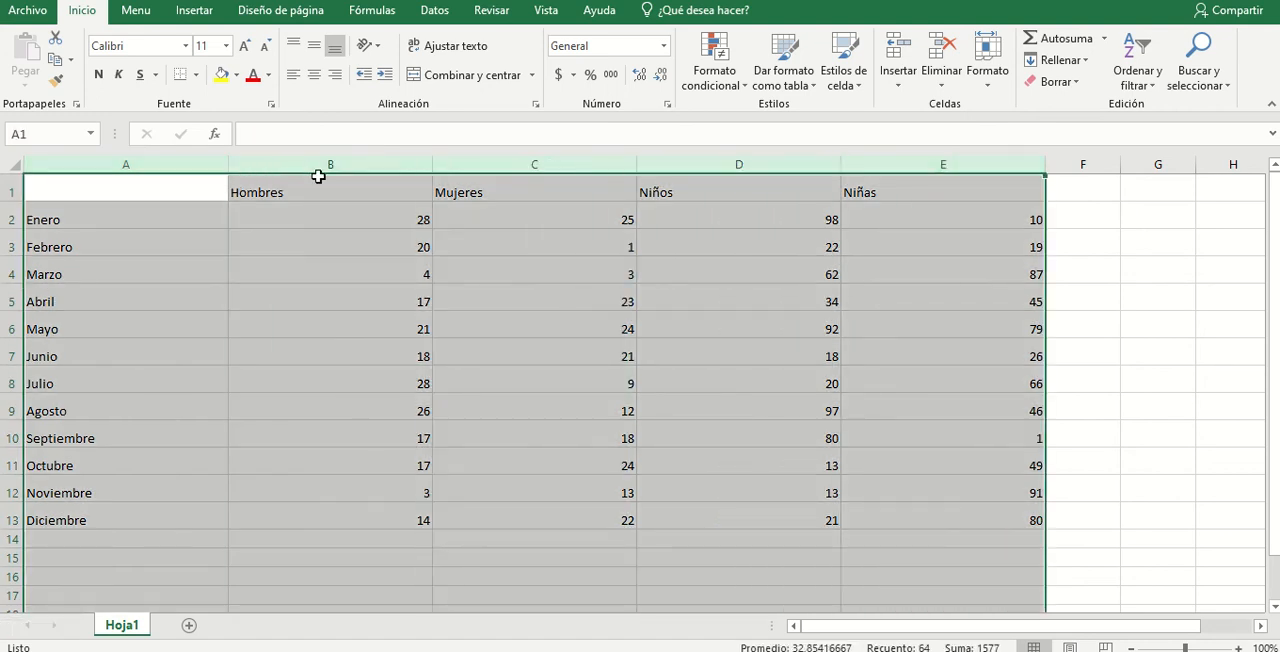
pyautogui.doubleClick(435, 163)
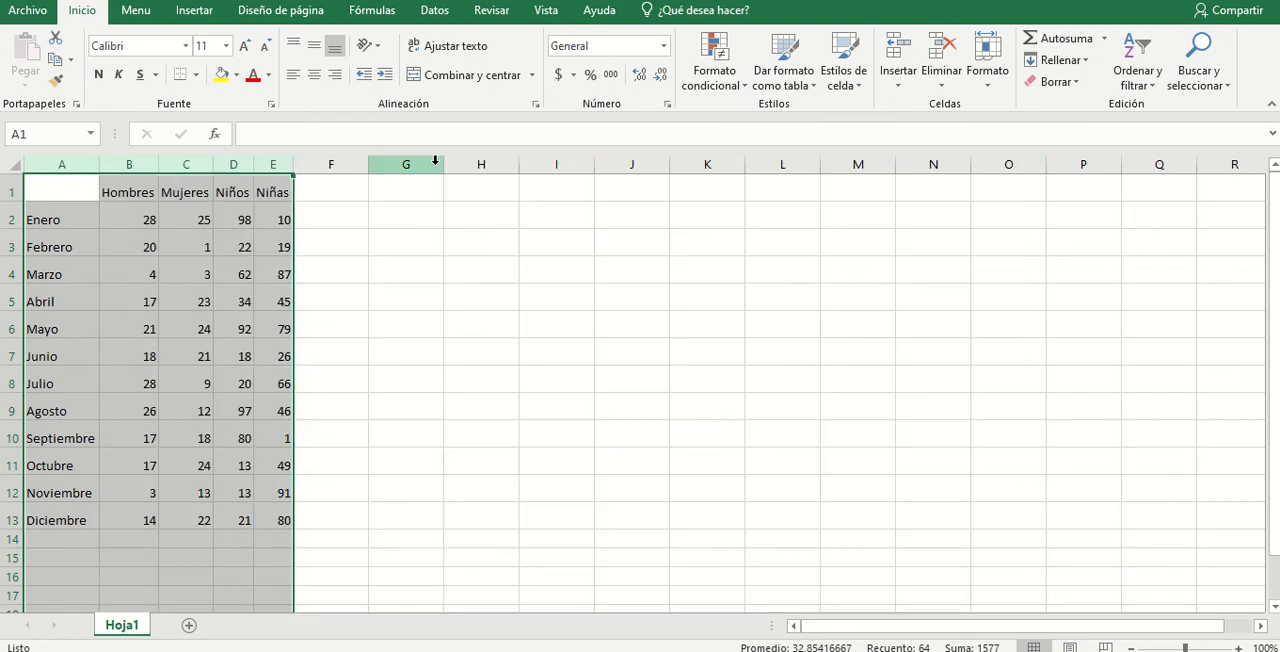
pyautogui.click(37, 193)
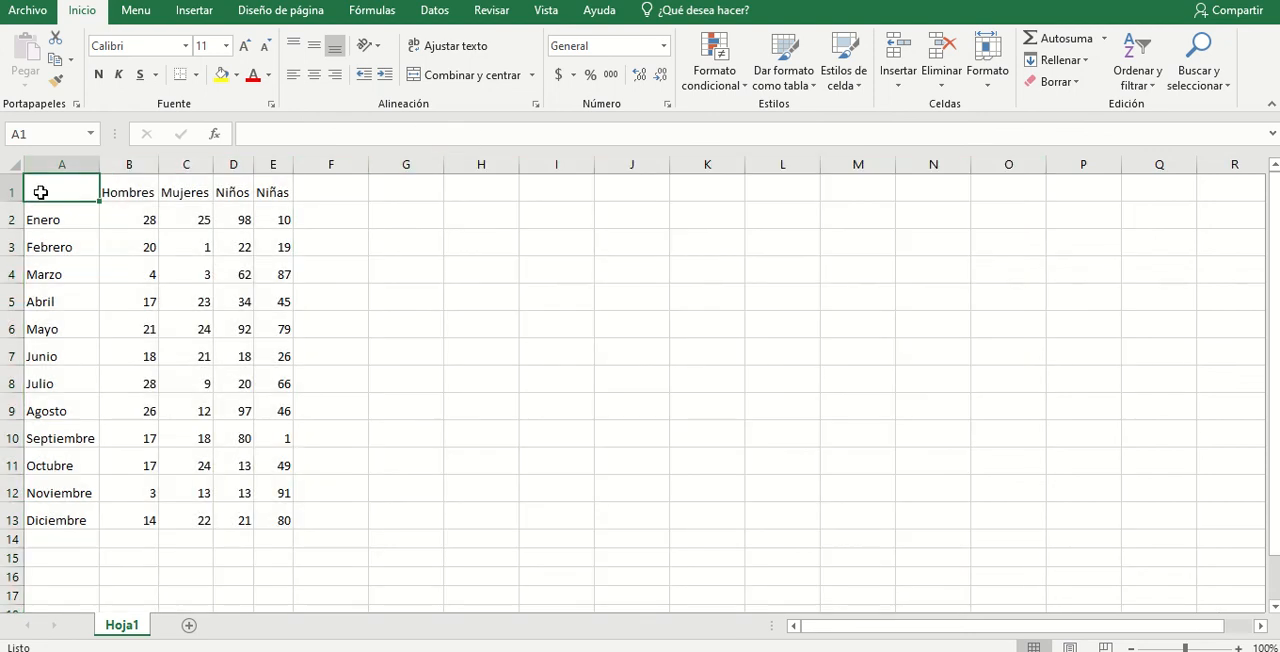
pyautogui.click(131, 186)
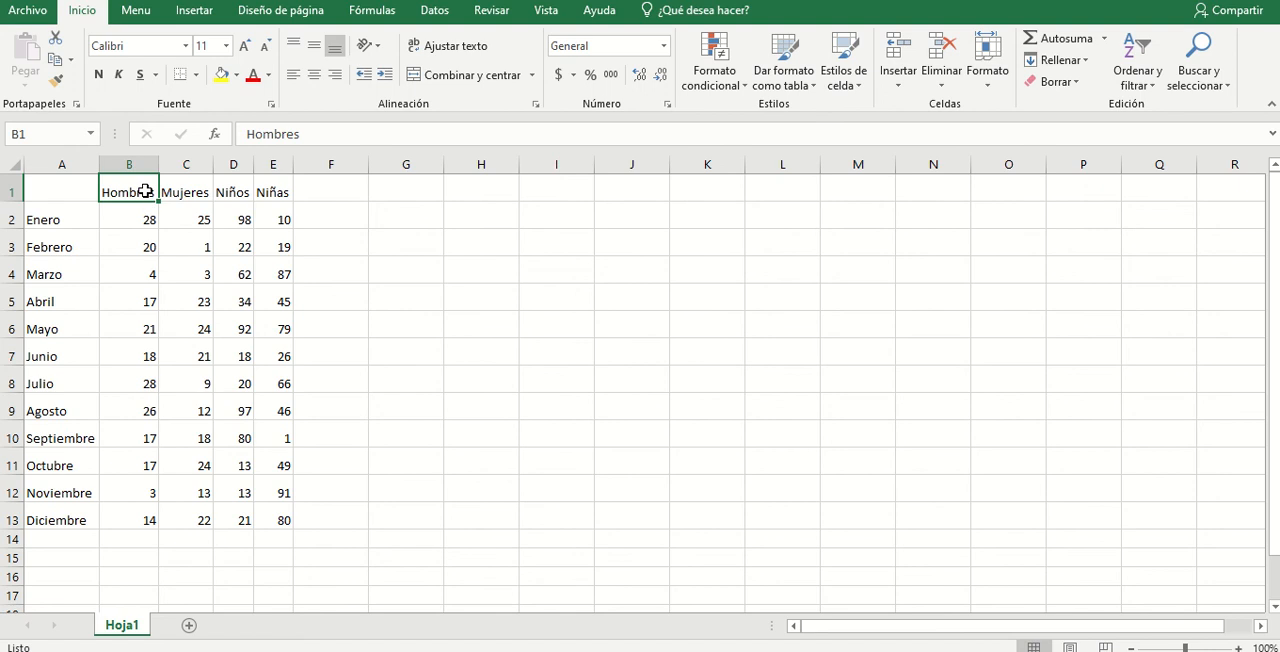
pyautogui.moveTo(145, 190); pyautogui.dragTo(149, 302)
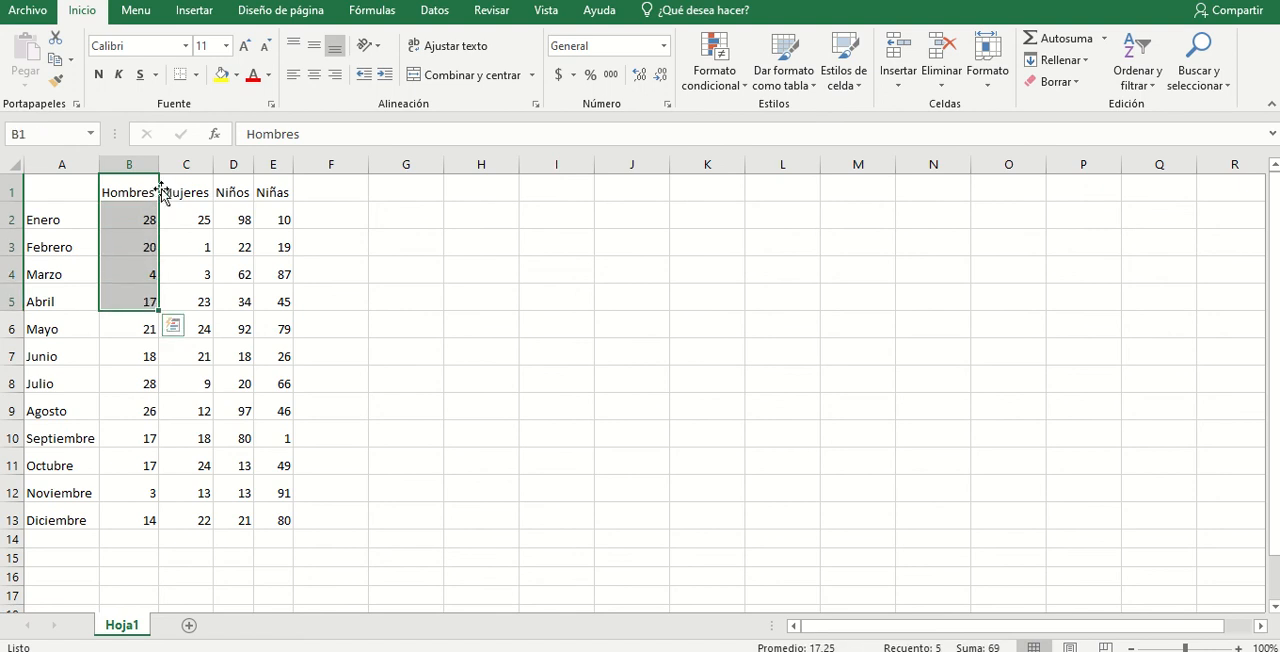
pyautogui.click(141, 189)
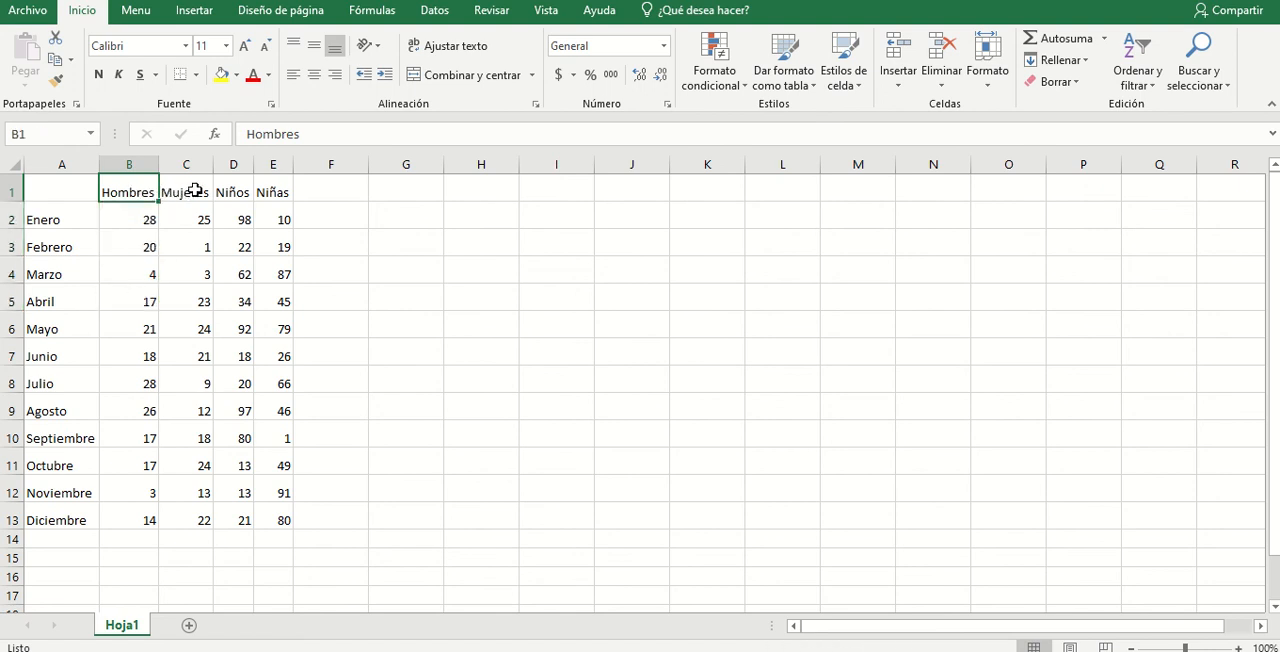
pyautogui.moveTo(277, 191); pyautogui.dragTo(197, 192)
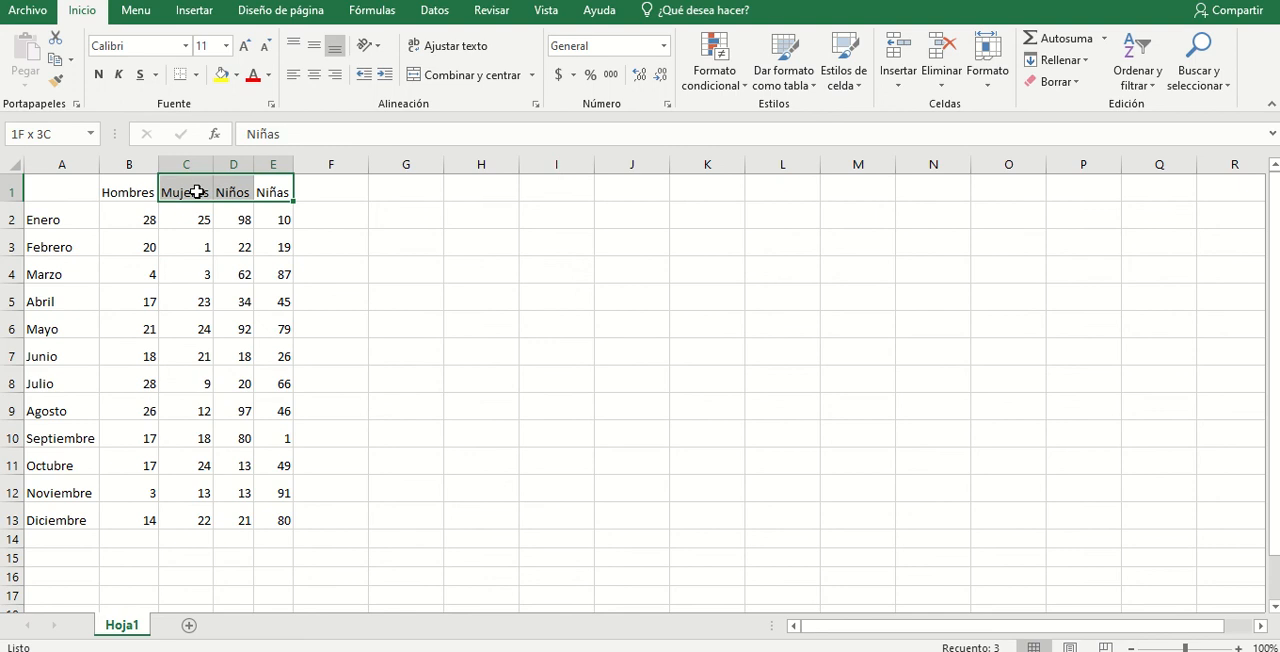
pyautogui.click(278, 190)
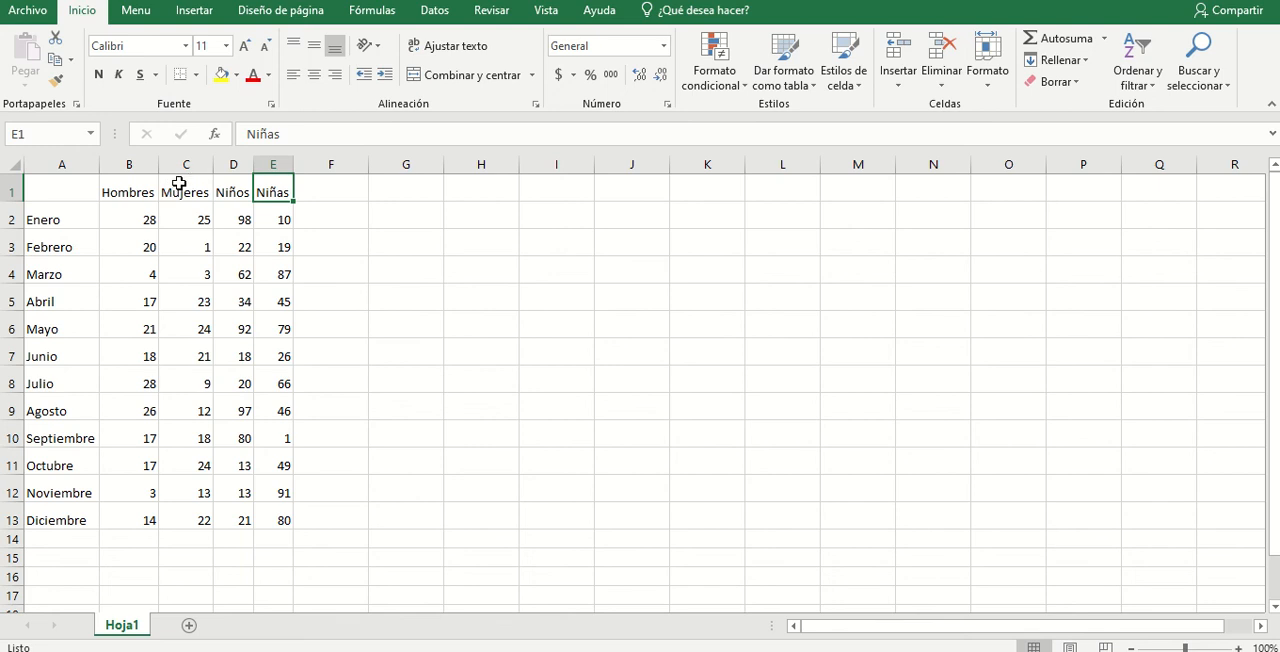
# - Widen columns A to E together to an equal, moderate width with room around the headings
pyautogui.moveTo(88, 165); pyautogui.dragTo(265, 165)
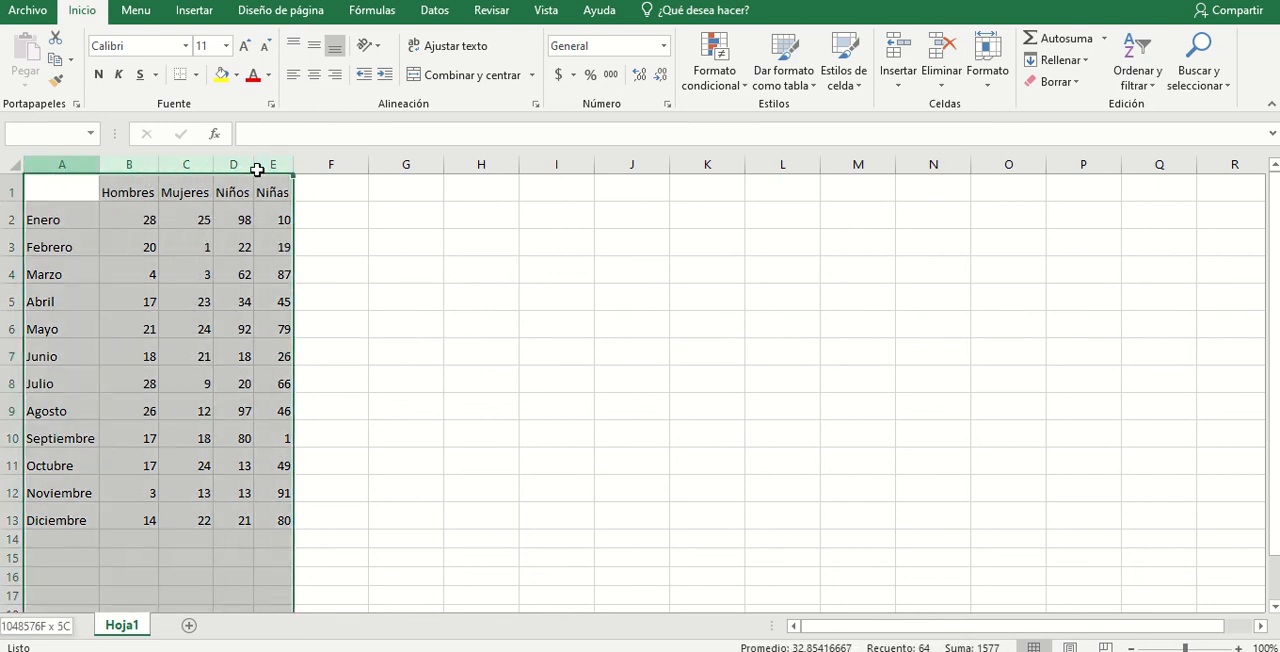
pyautogui.moveTo(108, 171); pyautogui.dragTo(224, 162)
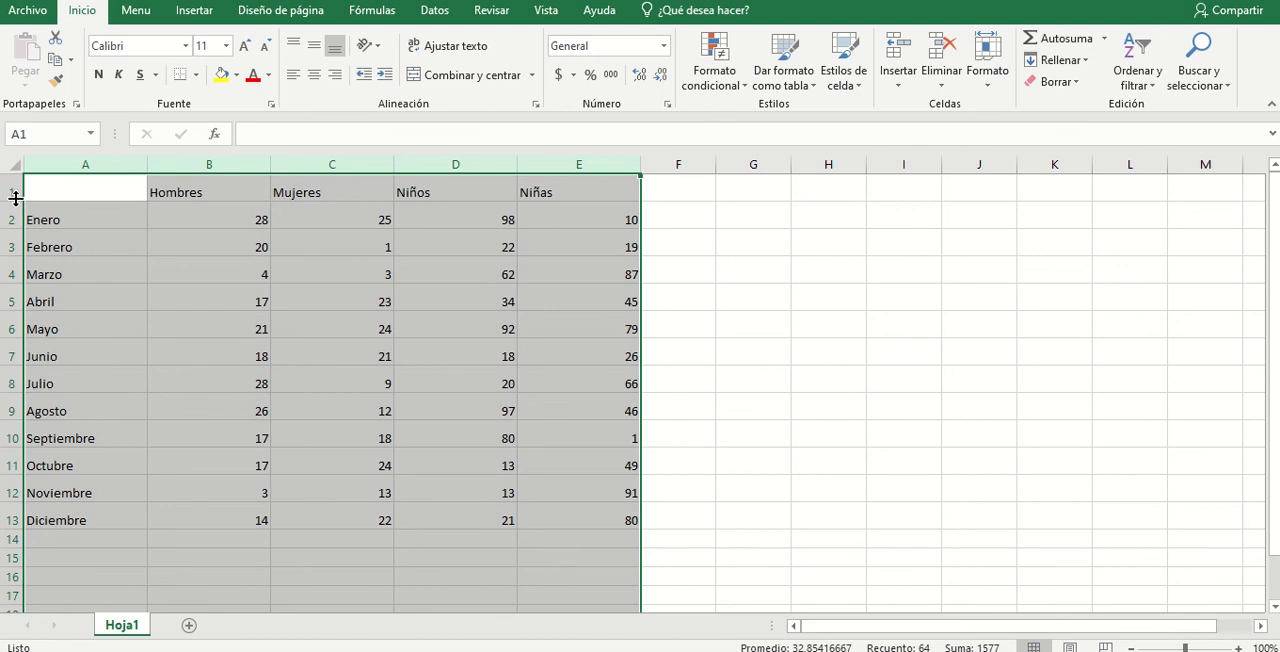
# - Select rows 1 to 13, enlarge them to one equal height, and auto-fit the row heights to the text
pyautogui.moveTo(15, 198); pyautogui.dragTo(4, 532)
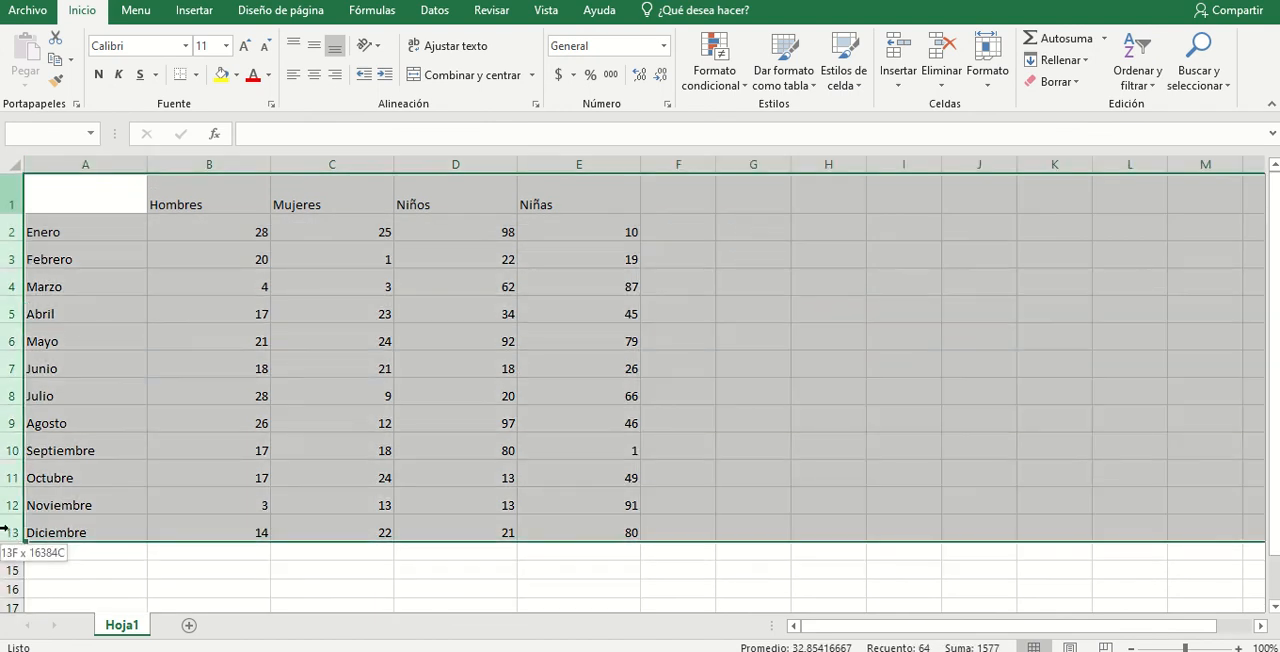
pyautogui.moveTo(18, 213); pyautogui.dragTo(18, 234)
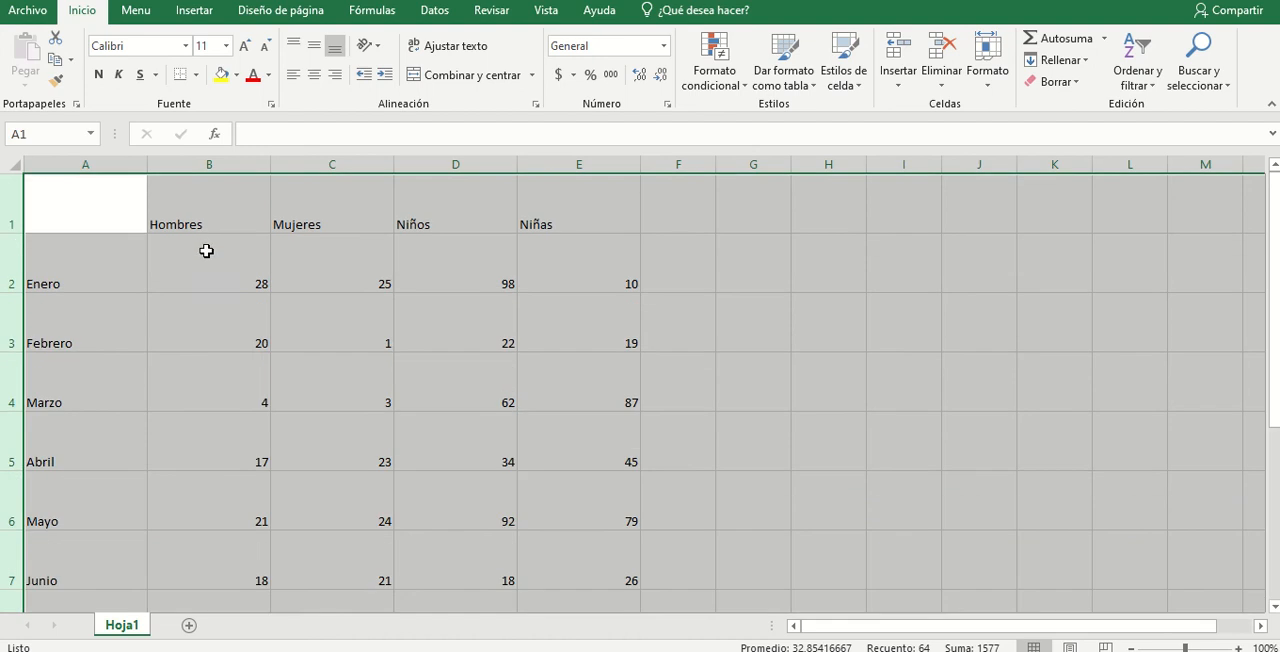
pyautogui.doubleClick(15, 292)
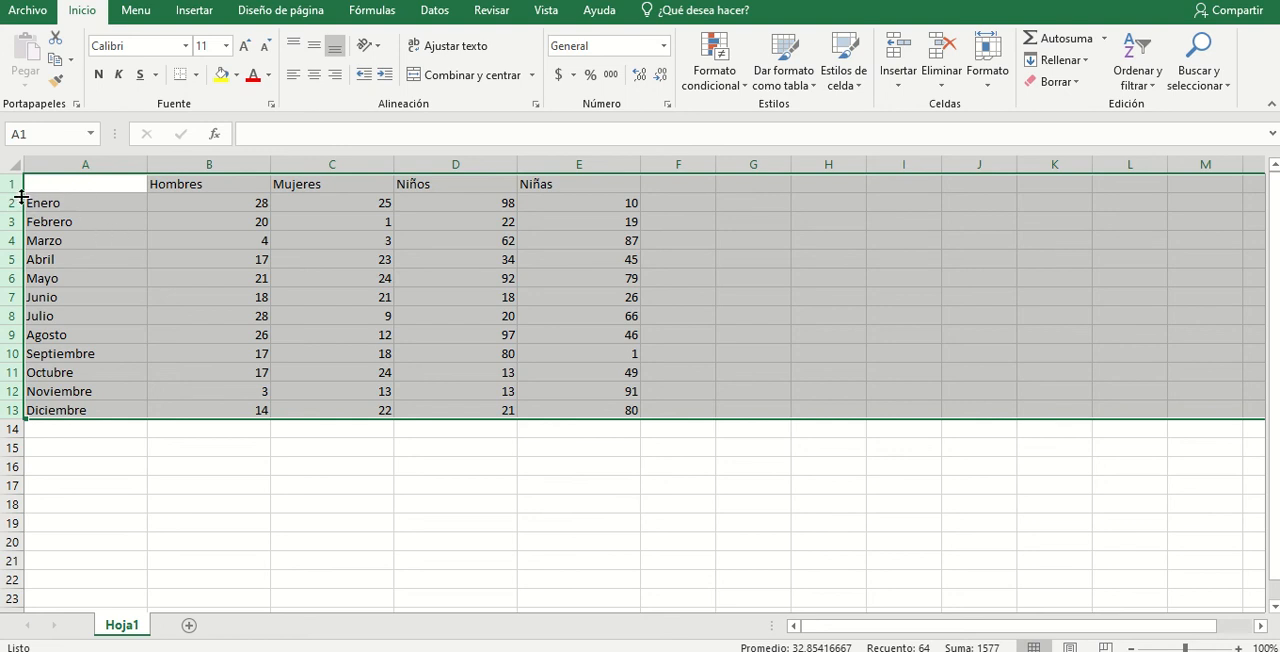
# - Increase the height of rows 1 to 13 equally to more than double the text height, and deselect them
pyautogui.moveTo(15, 194); pyautogui.dragTo(14, 207)
pyautogui.moveTo(13, 226); pyautogui.dragTo(12, 222)
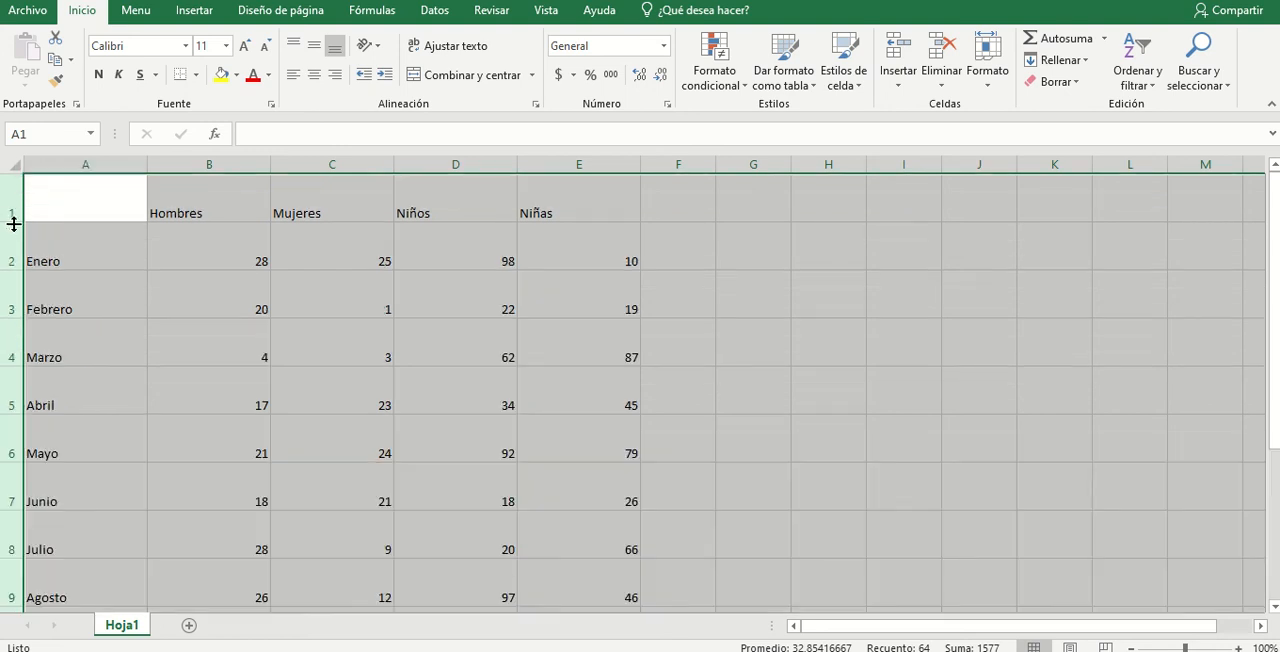
pyautogui.click(859, 276)
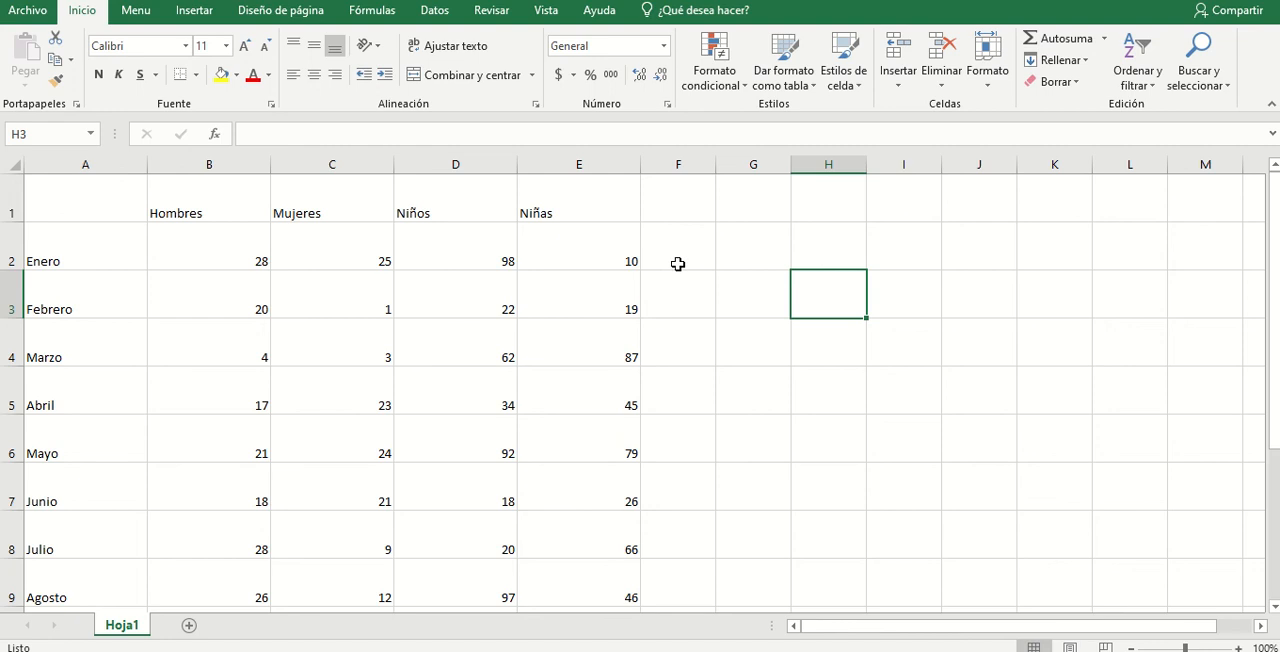
pyautogui.click(240, 205)
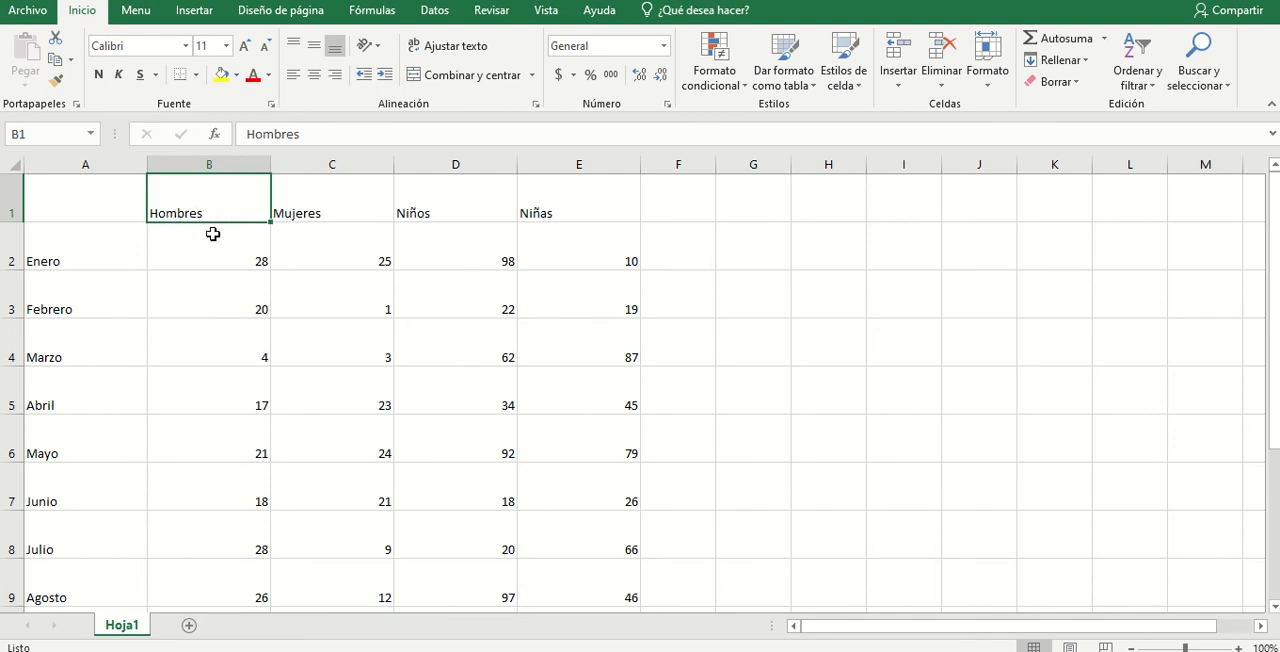
pyautogui.click(222, 254)
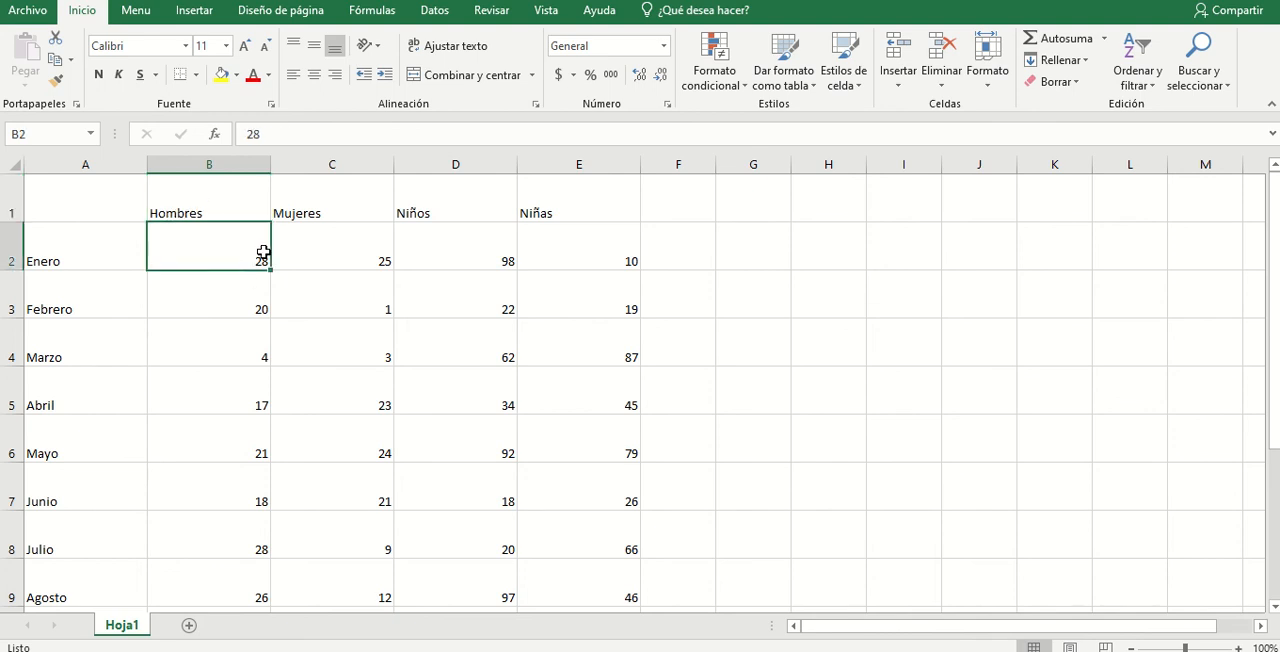
pyautogui.click(331, 294)
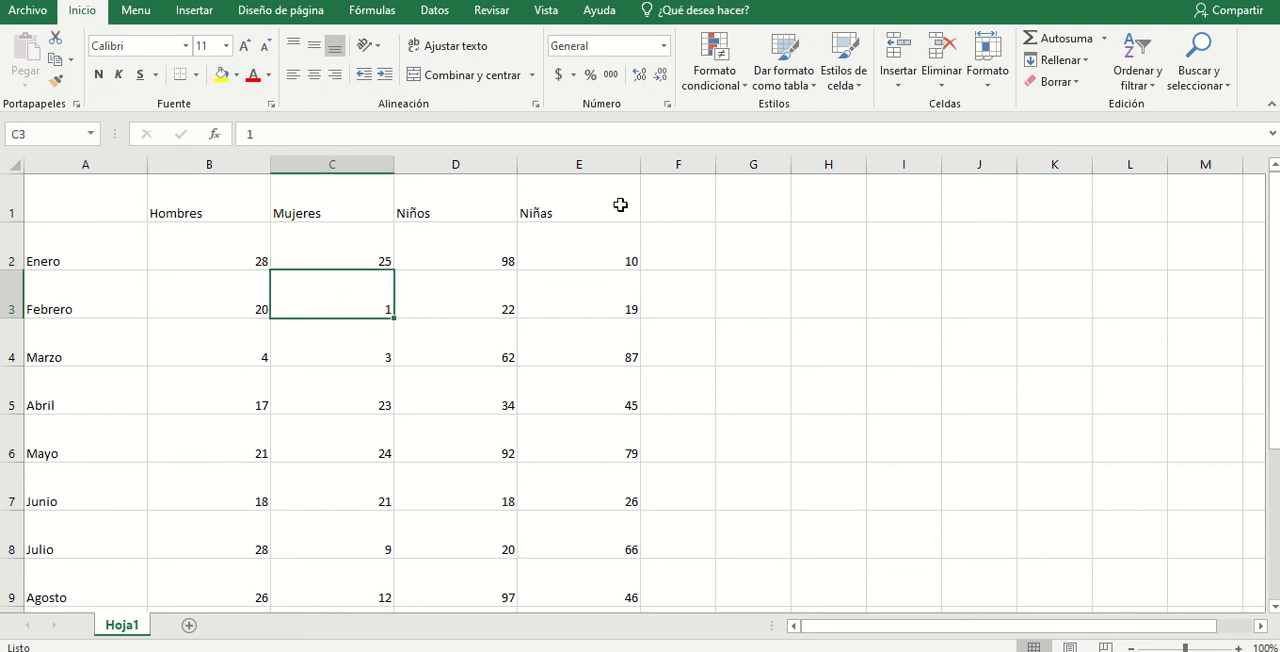
pyautogui.click(103, 190)
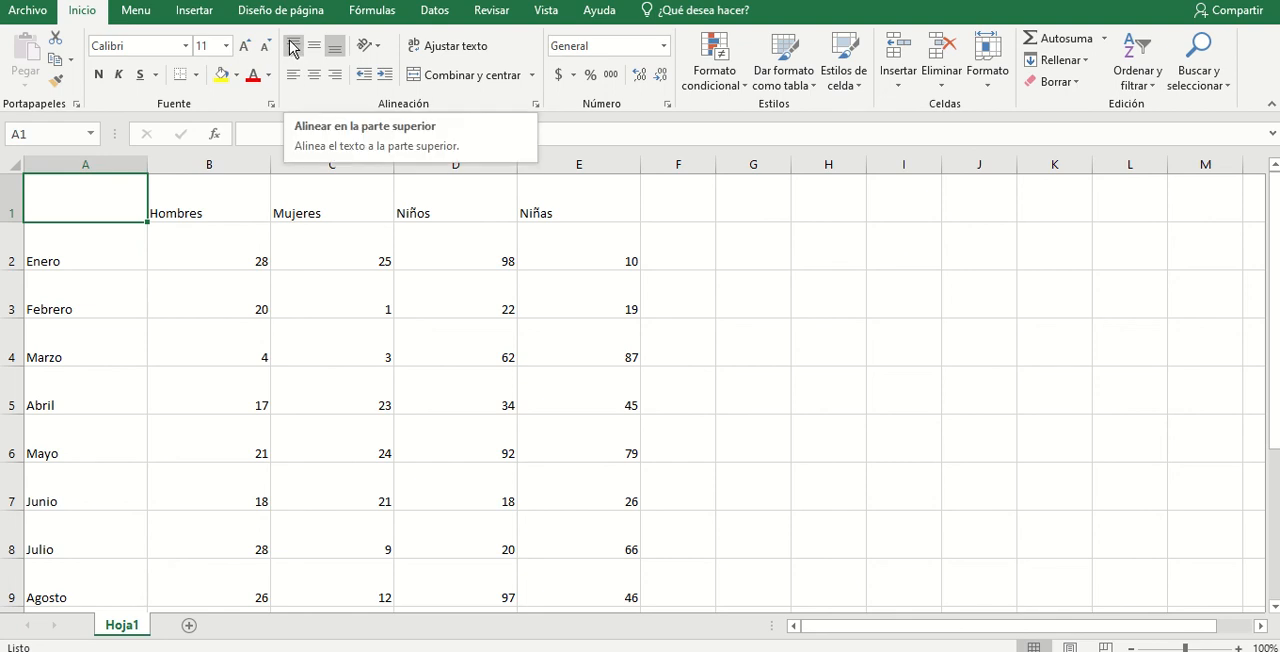
pyautogui.click(210, 180)
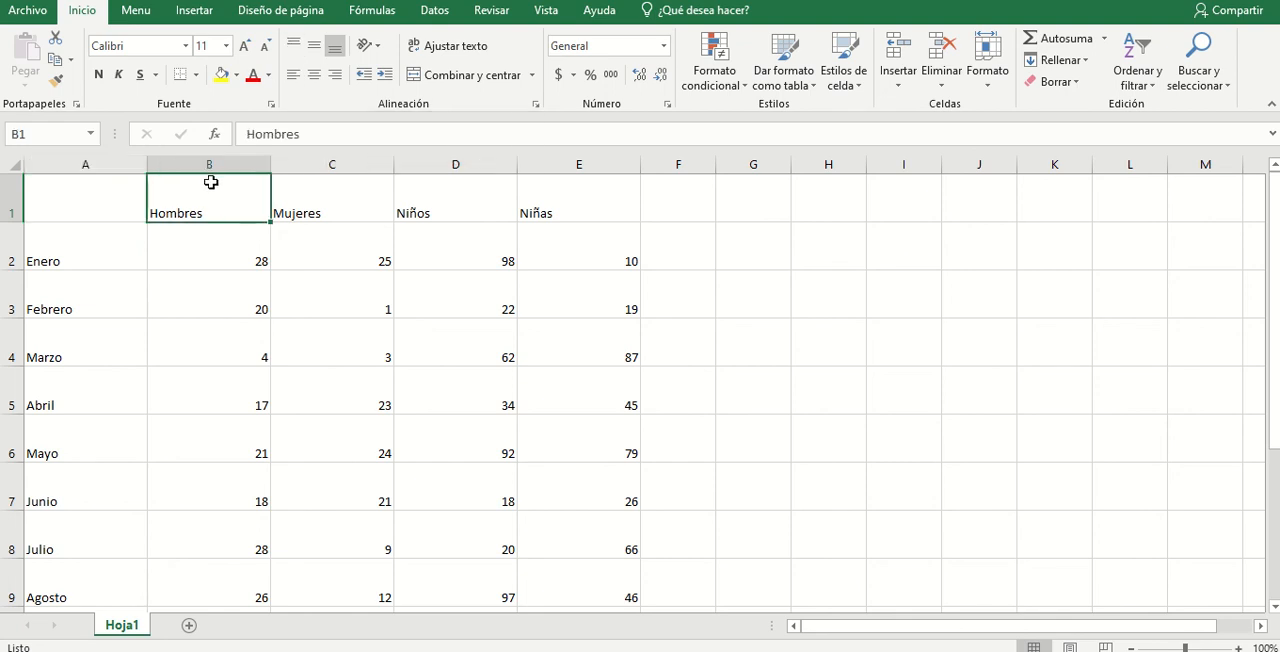
# - Try the vertical alignment options on the header cells A1:E1, ending with top alignment
pyautogui.moveTo(140, 198); pyautogui.dragTo(569, 209)
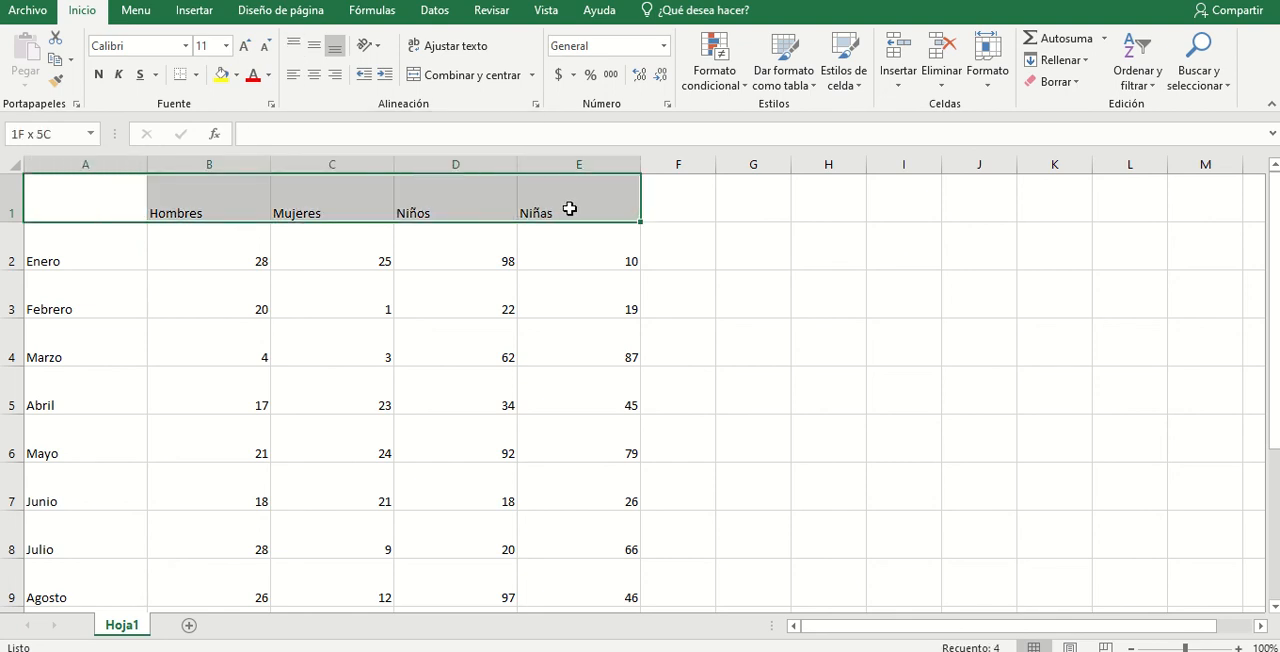
pyautogui.click(293, 47)
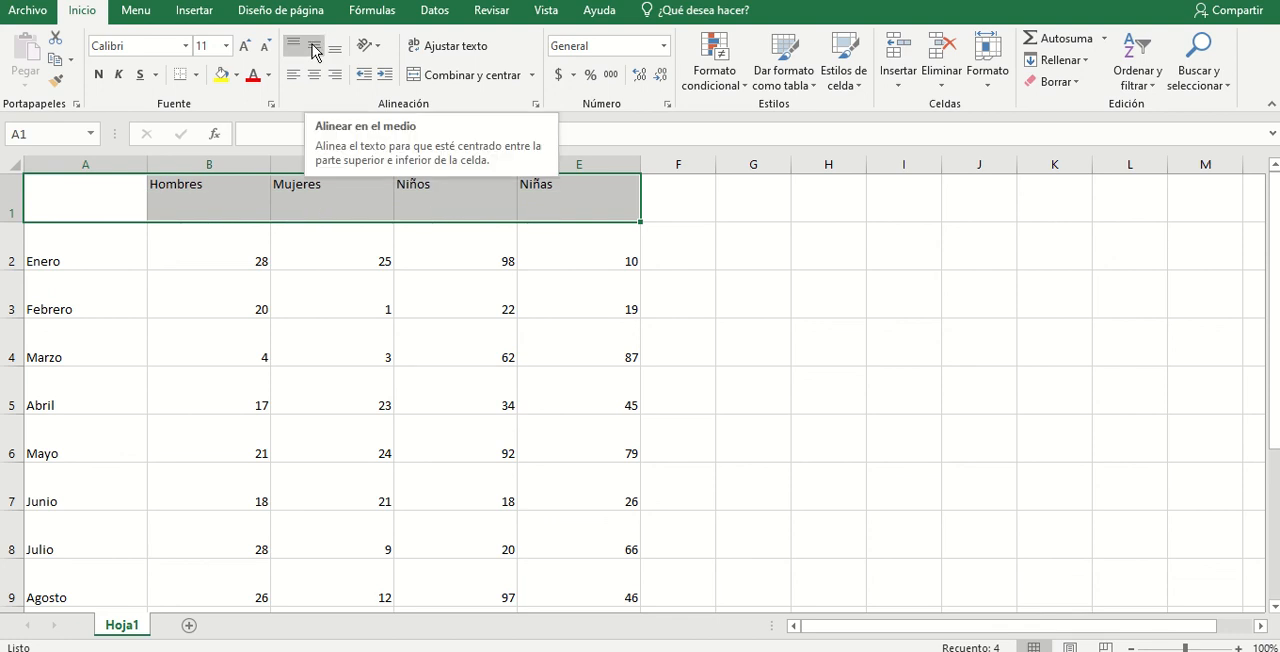
pyautogui.click(314, 51)
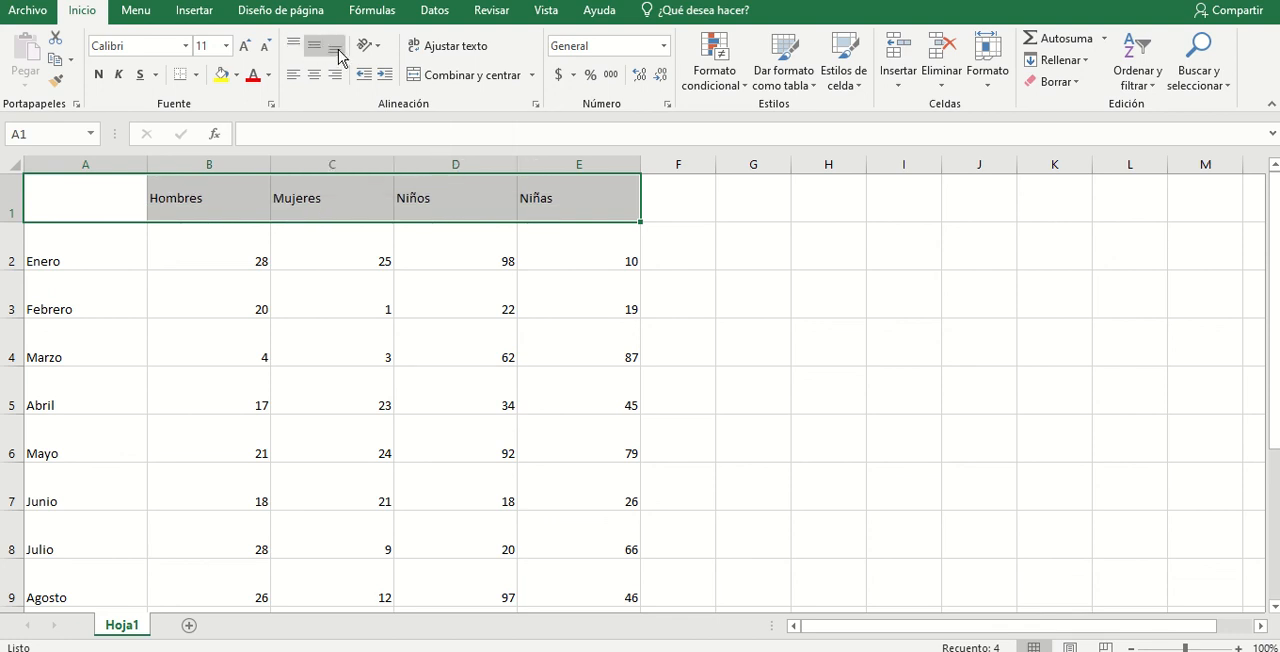
pyautogui.click(336, 50)
pyautogui.click(295, 50)
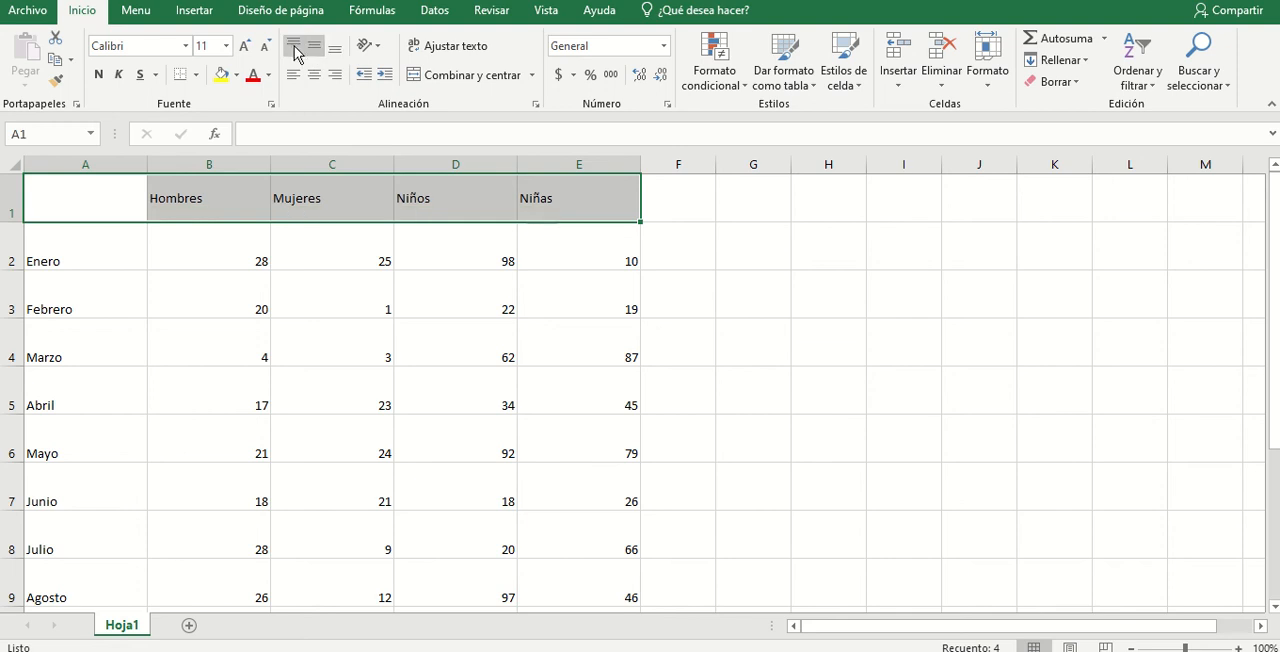
pyautogui.click(295, 51)
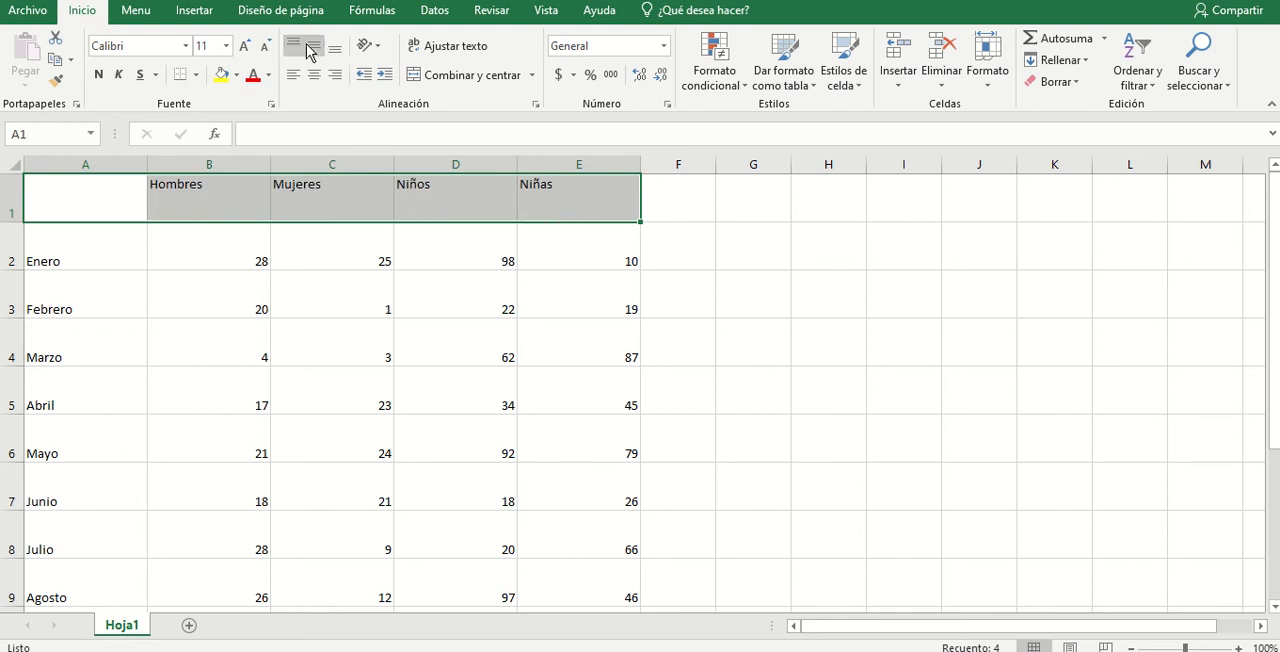
# - Try the vertical and horizontal alignment options on the header cells A1:E1, ending with top and right alignment
pyautogui.click(314, 50)
pyautogui.click(336, 50)
pyautogui.click(316, 50)
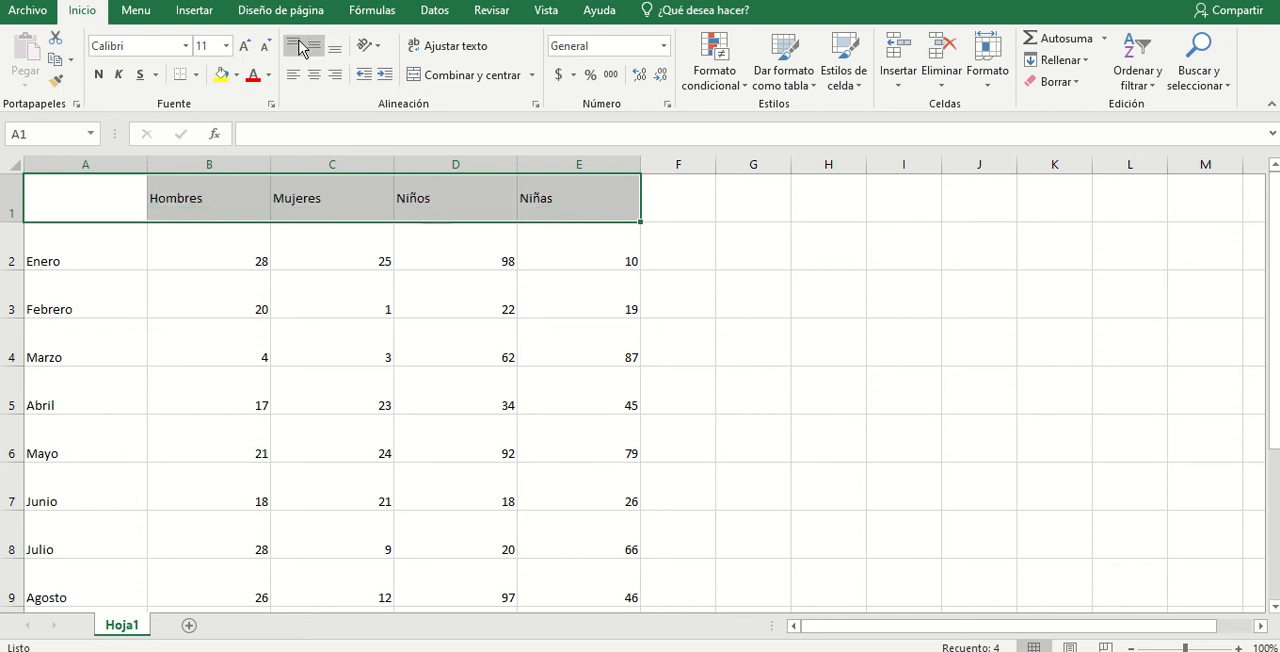
pyautogui.click(294, 45)
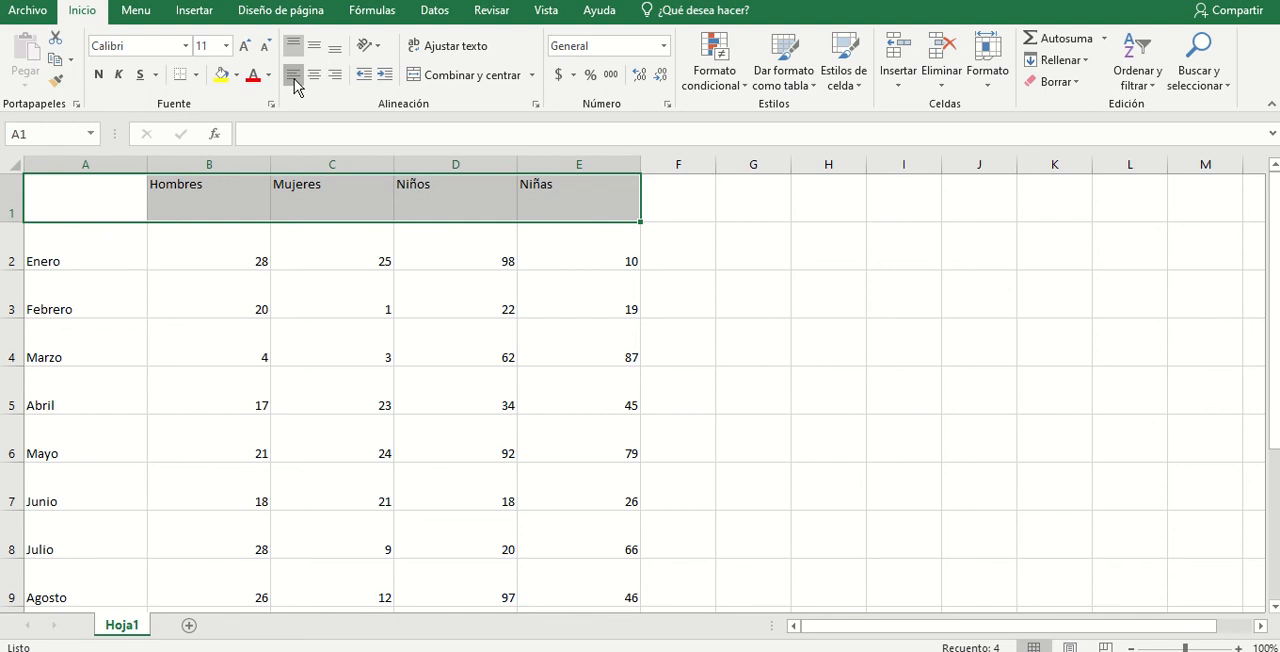
pyautogui.click(314, 77)
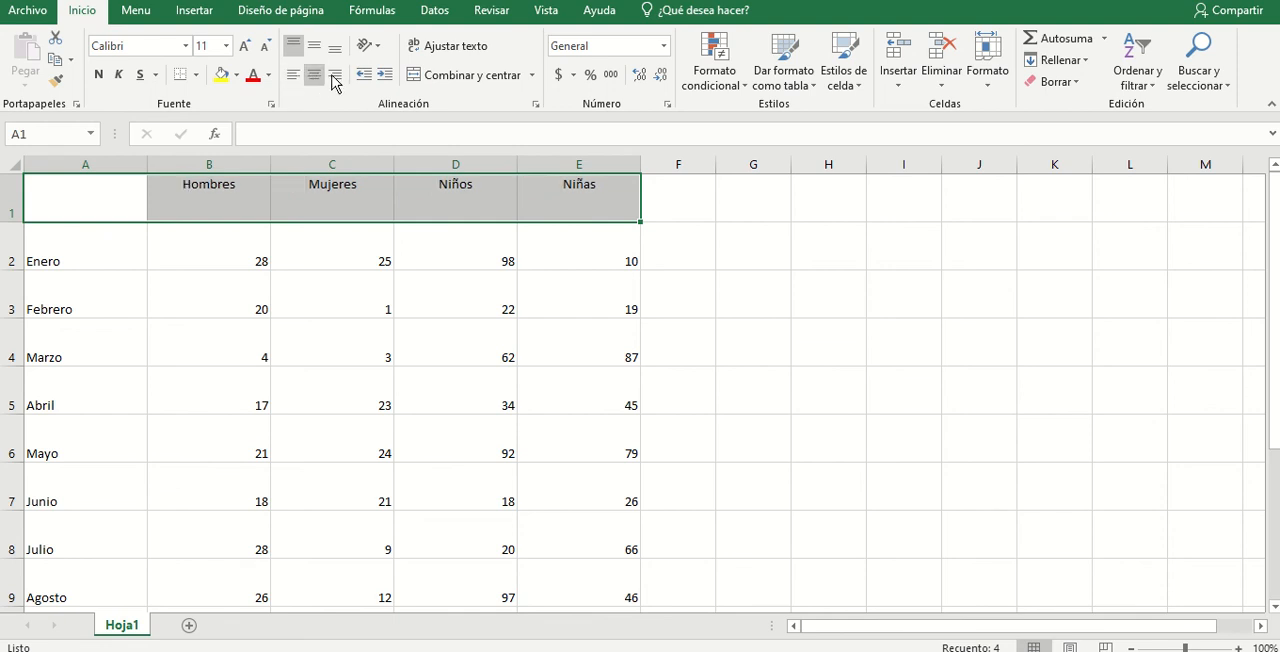
pyautogui.click(336, 76)
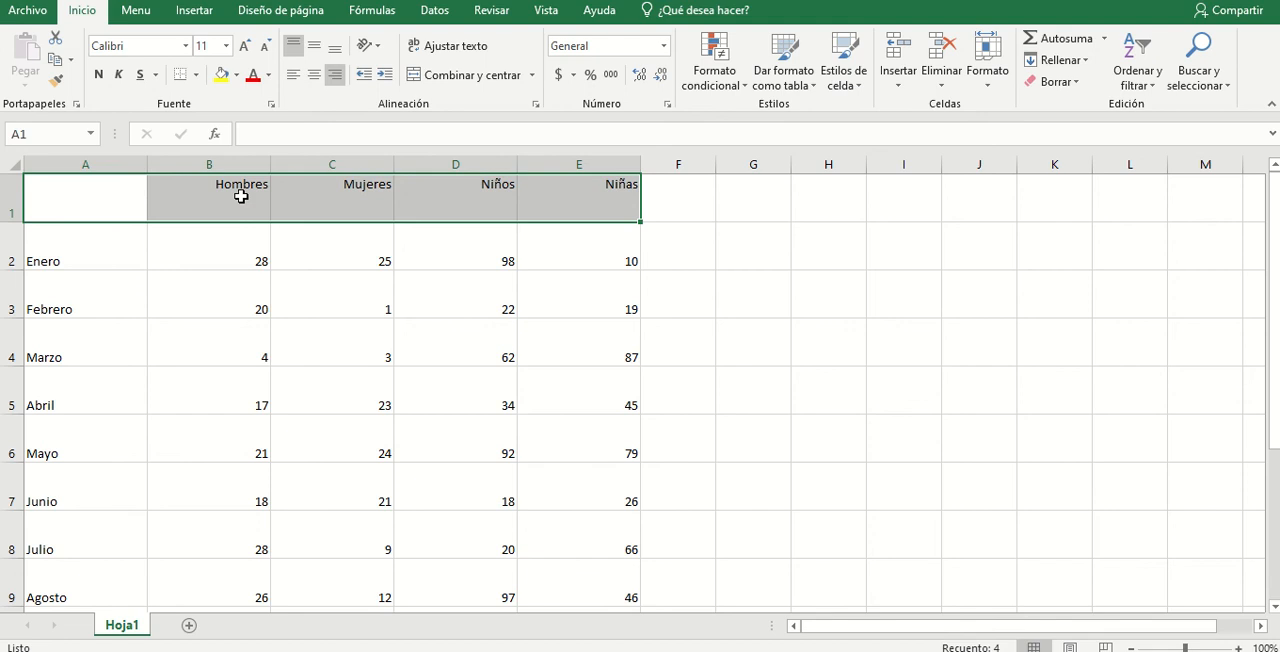
# - Center the headings and figures in B1:E13 both horizontally and vertically
pyautogui.moveTo(243, 194); pyautogui.dragTo(586, 549)
pyautogui.scroll(2, 859, 491)
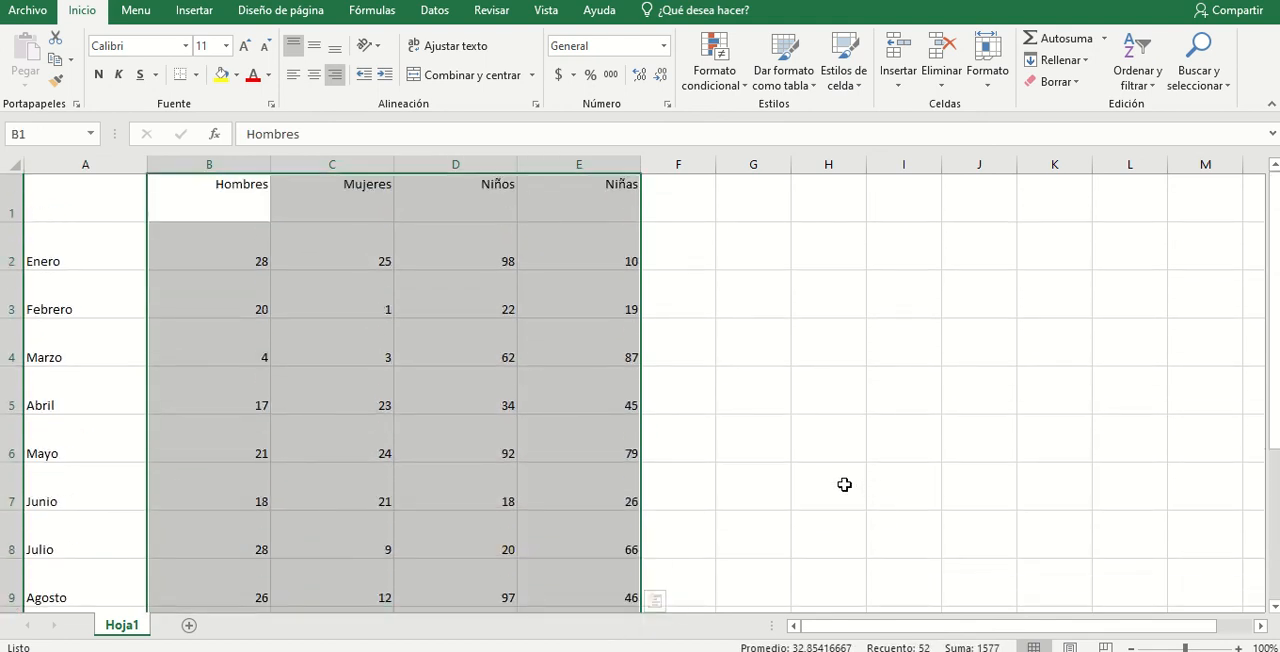
pyautogui.click(314, 84)
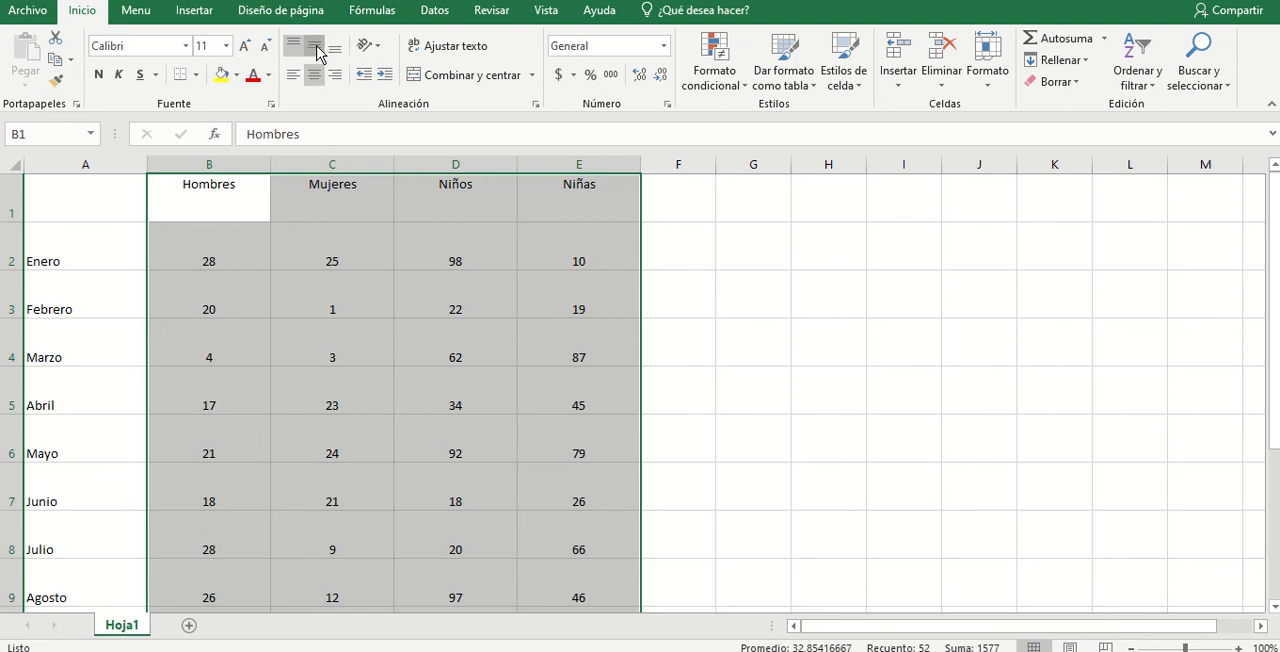
pyautogui.click(316, 48)
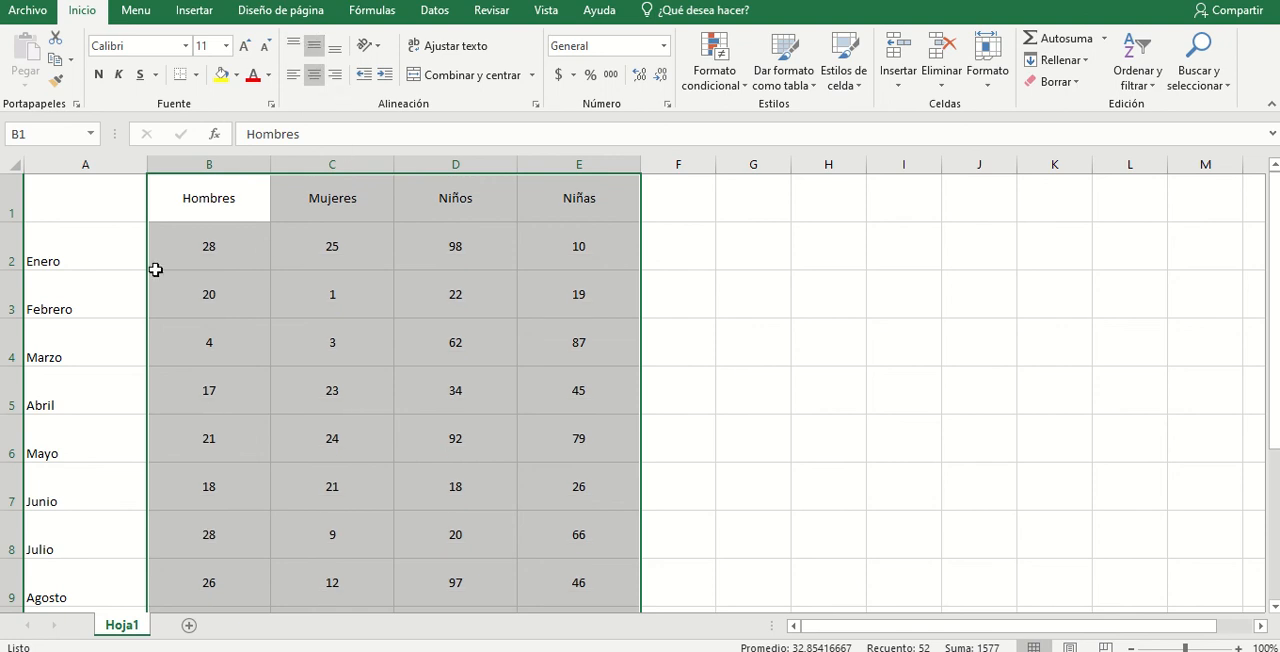
# - Align the month names in column A left and vertically in the middle, and deselect them
pyautogui.moveTo(109, 240); pyautogui.dragTo(88, 598)
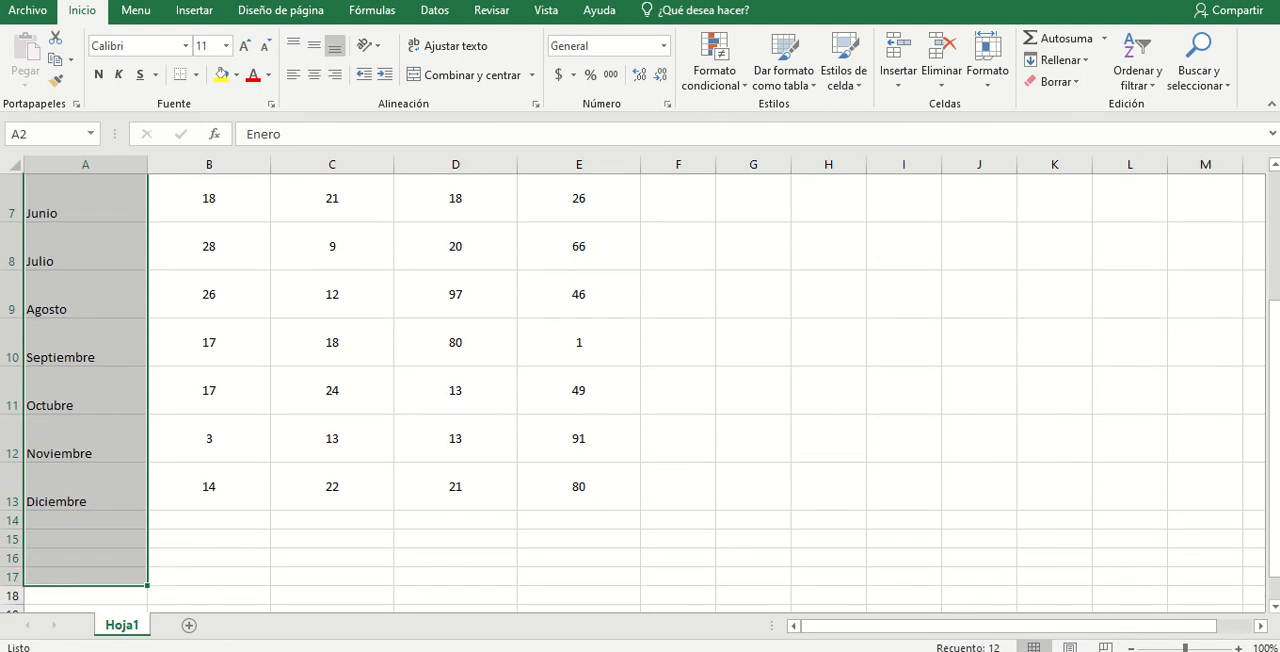
pyautogui.click(290, 79)
pyautogui.scroll(2, 359, 217)
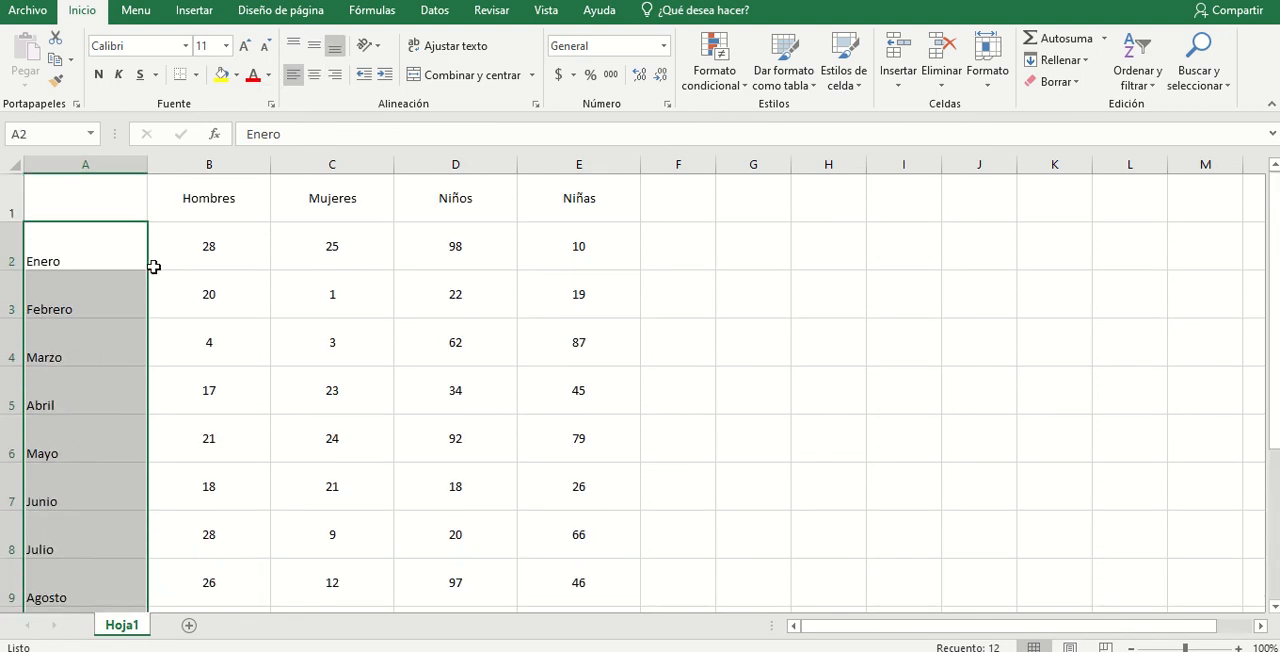
pyautogui.click(316, 51)
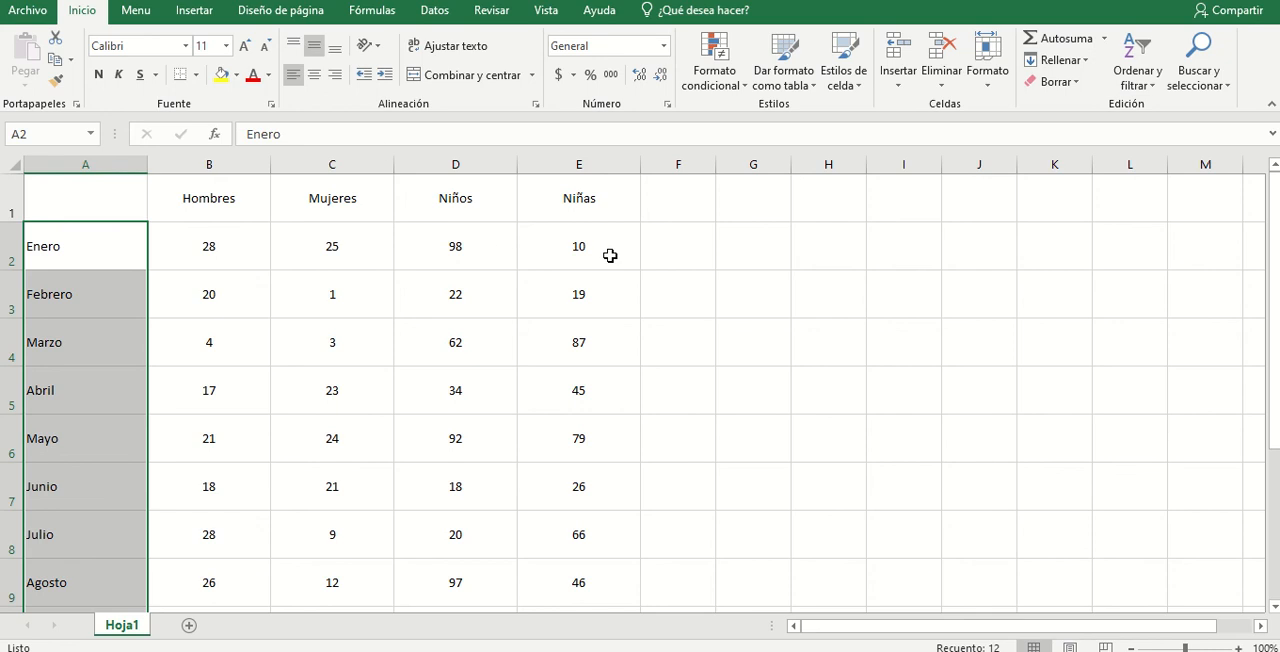
pyautogui.click(886, 257)
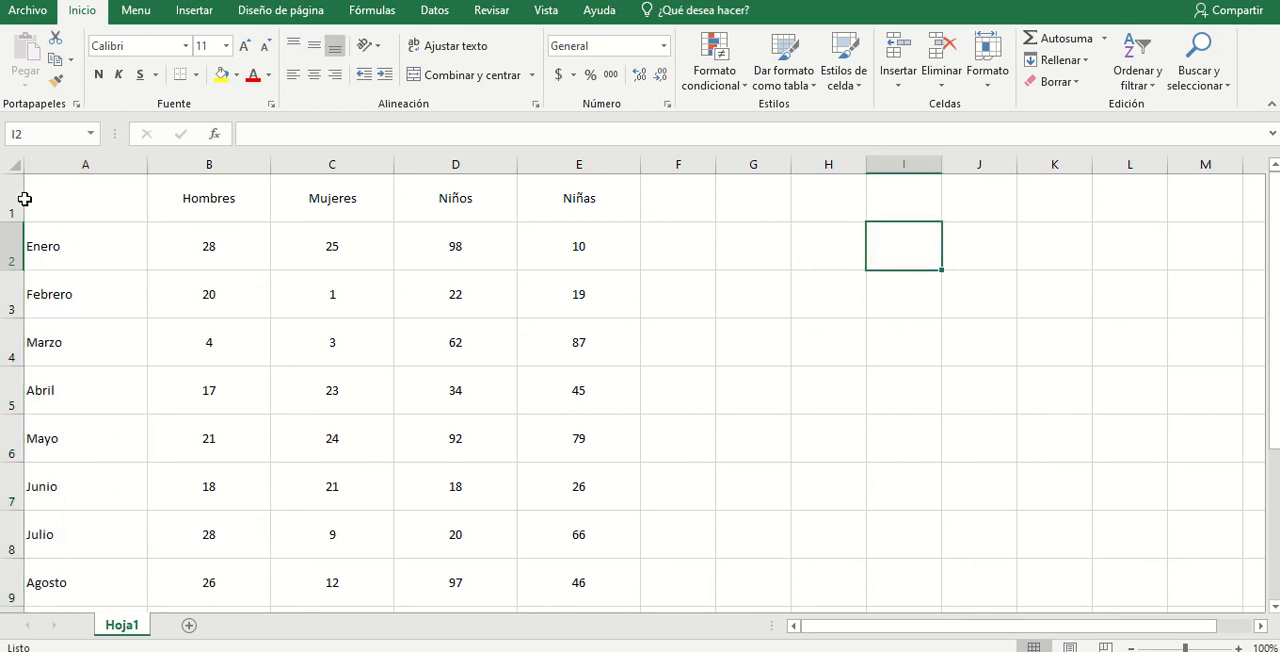
# - Reduce the height of rows 1 to 13 equally to about two thirds, and deselect them
pyautogui.moveTo(12, 198); pyautogui.dragTo(11, 515)
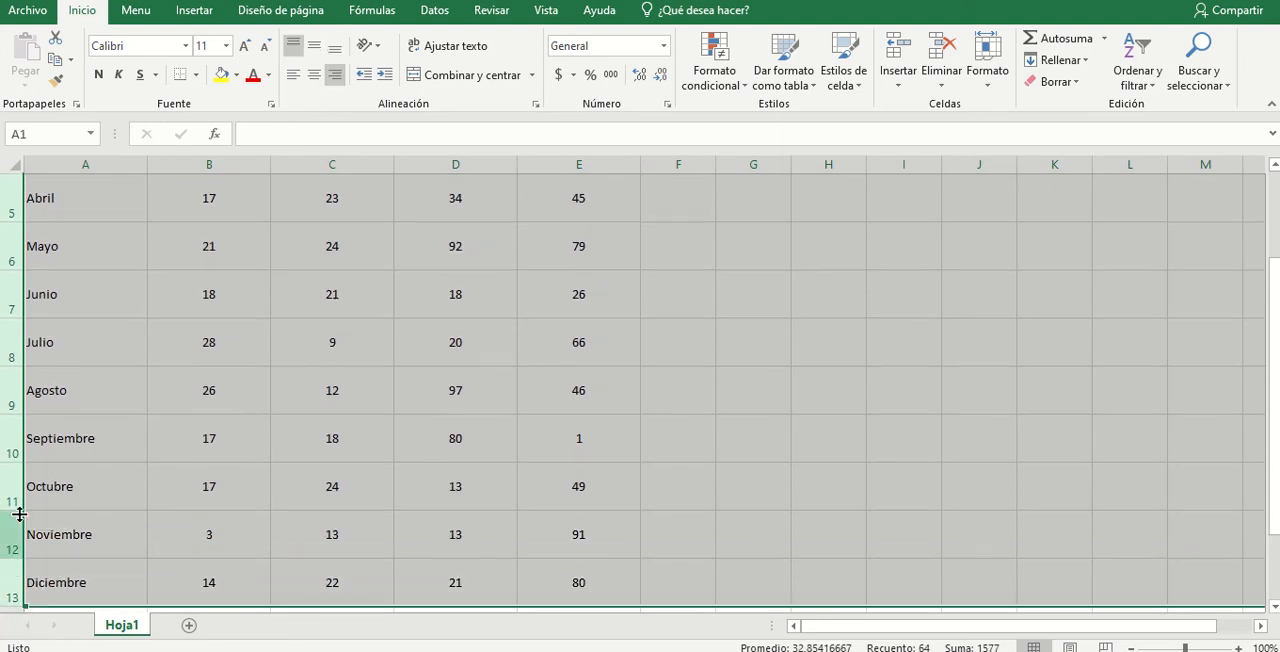
pyautogui.scroll(2, 11, 500)
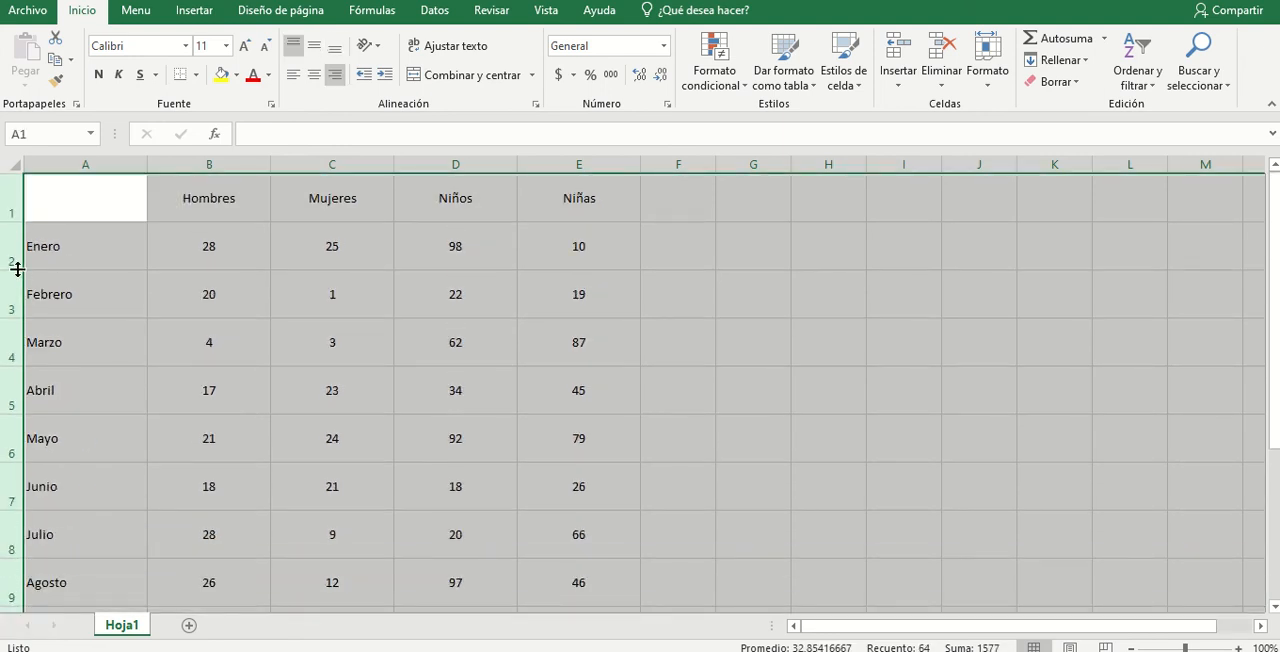
pyautogui.moveTo(17, 268); pyautogui.dragTo(14, 253)
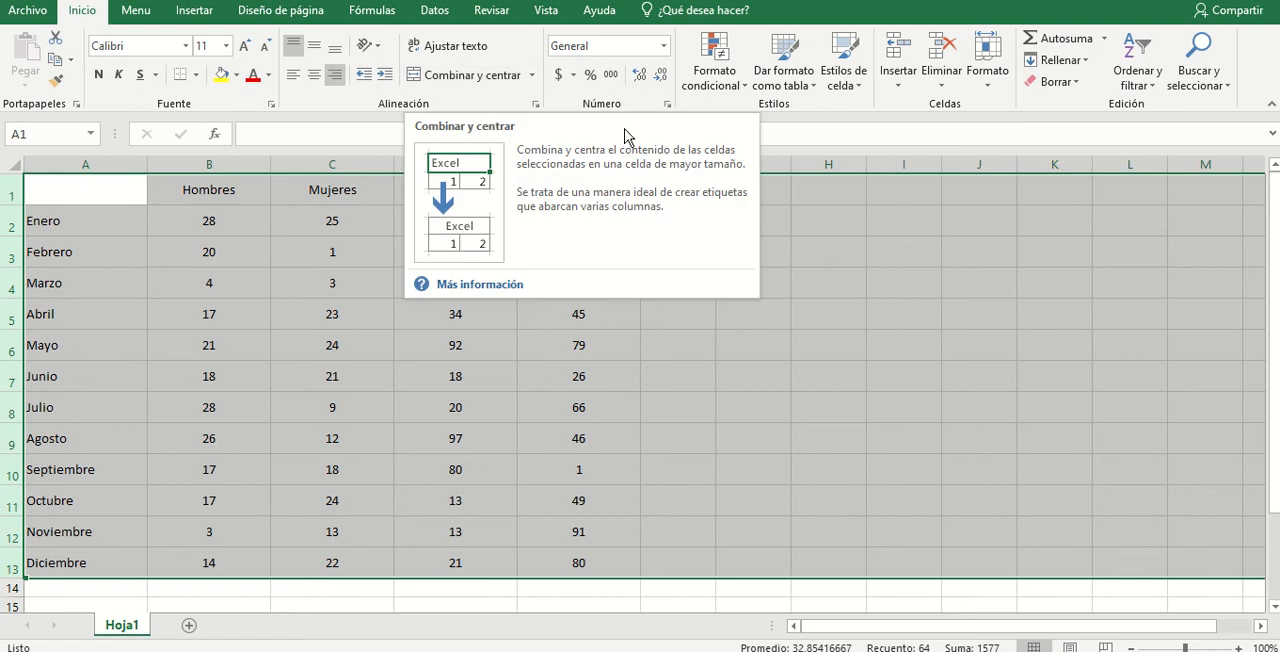
pyautogui.click(832, 205)
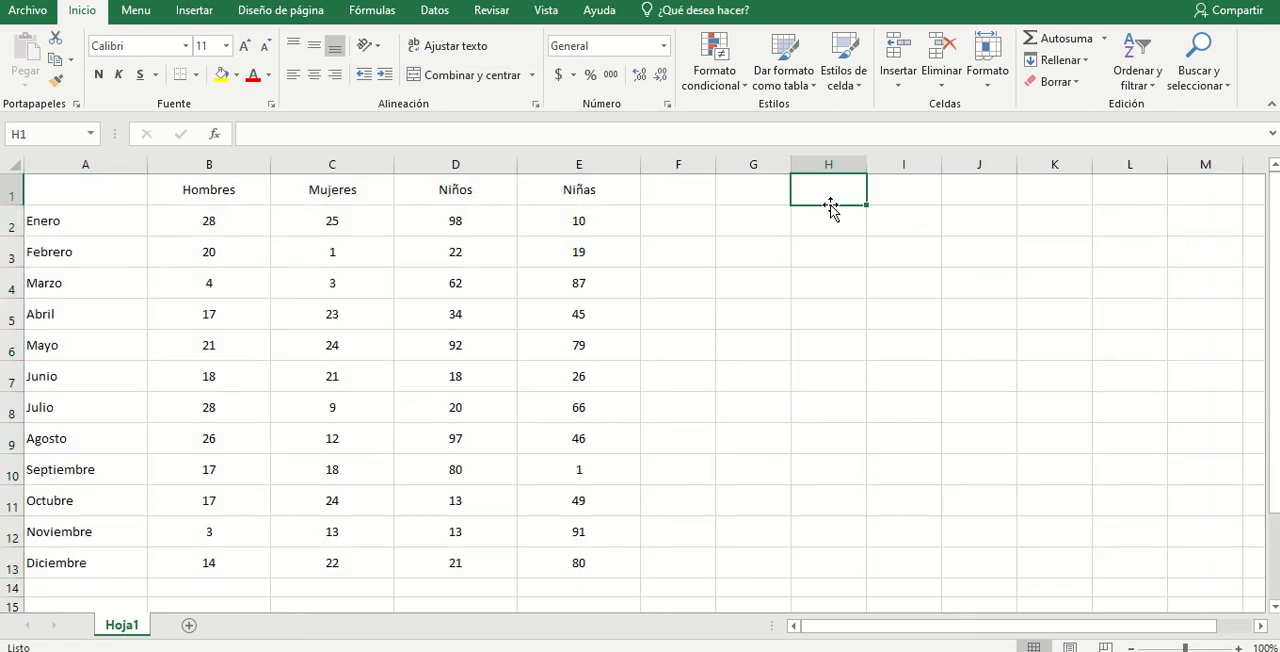
# - Insert a row above the headings and enter the title "CANTIDAD DE PACIENTES POR MES" in A1
pyautogui.rightClick(14, 194)
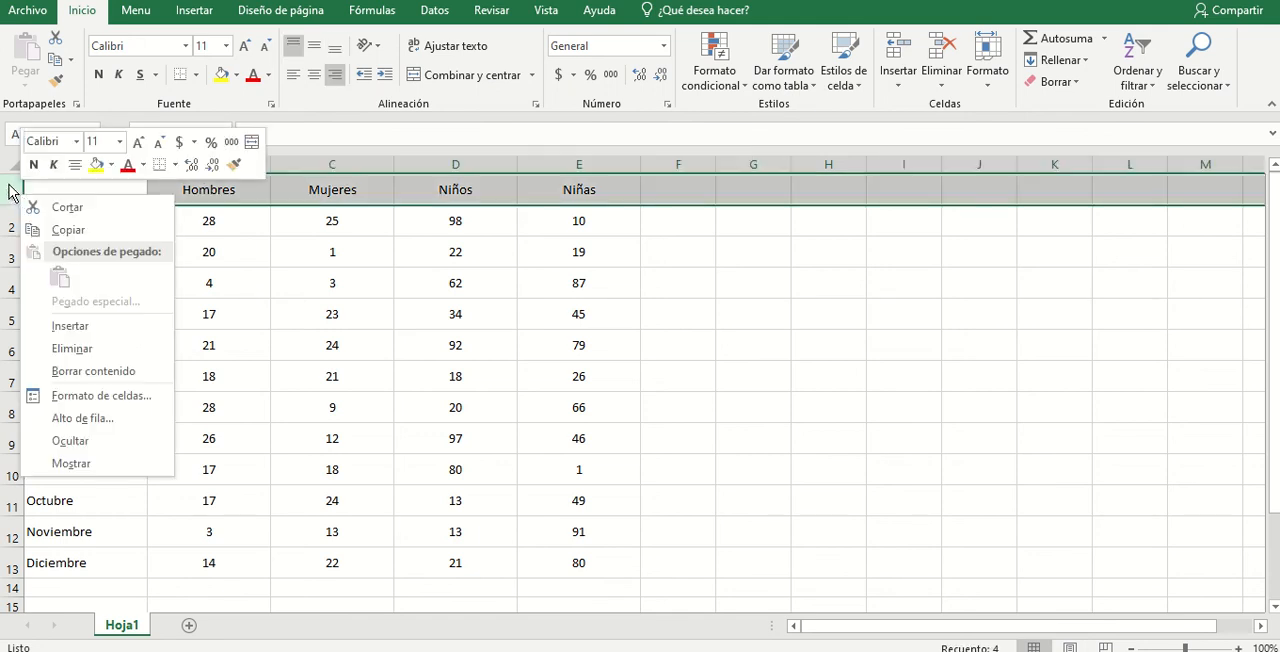
pyautogui.click(64, 326)
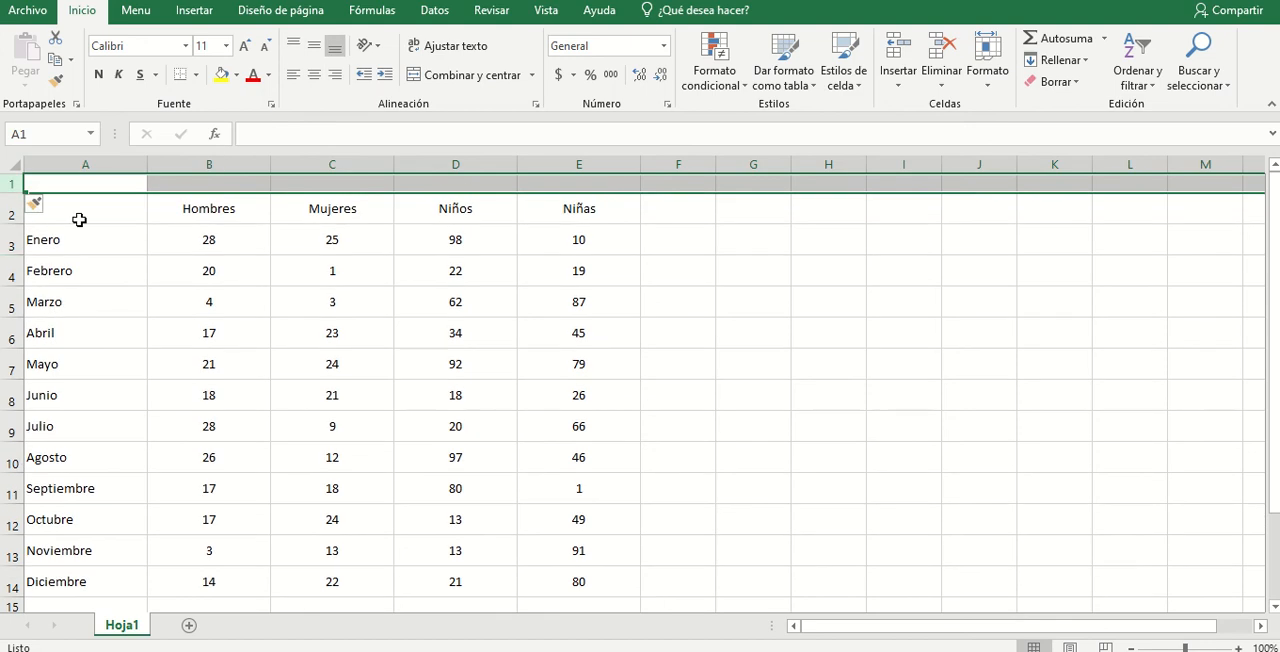
pyautogui.click(195, 183)
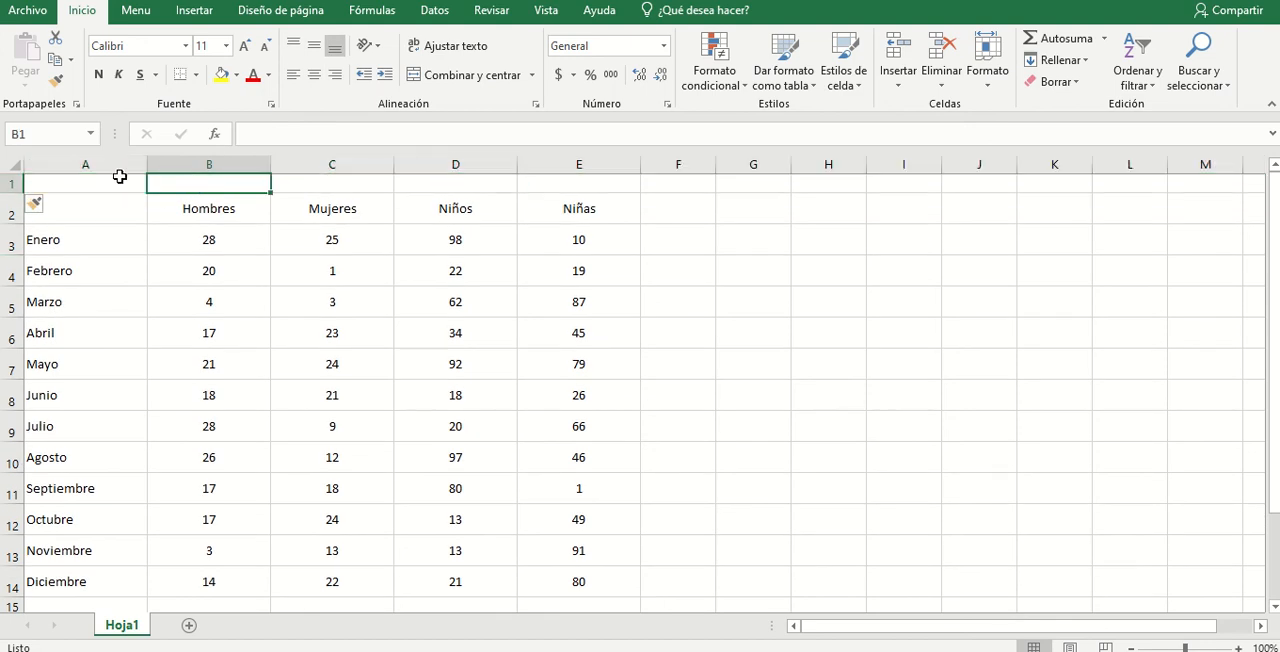
pyautogui.click(123, 184)
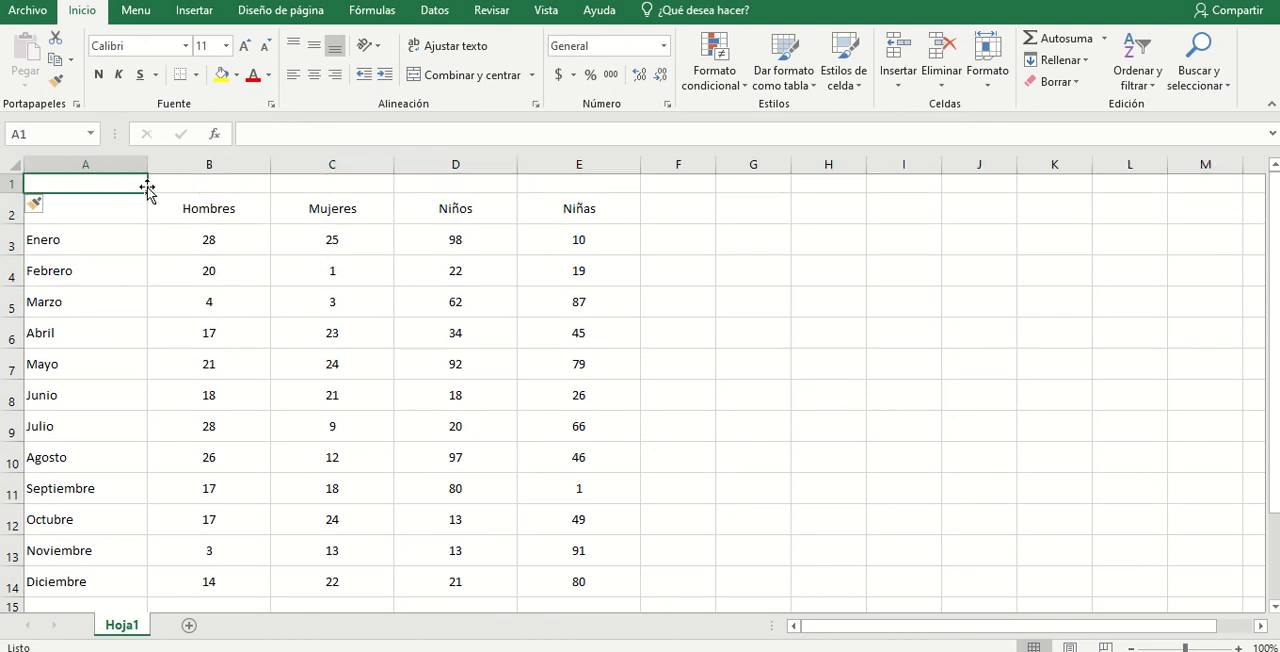
pyautogui.write('CANT')
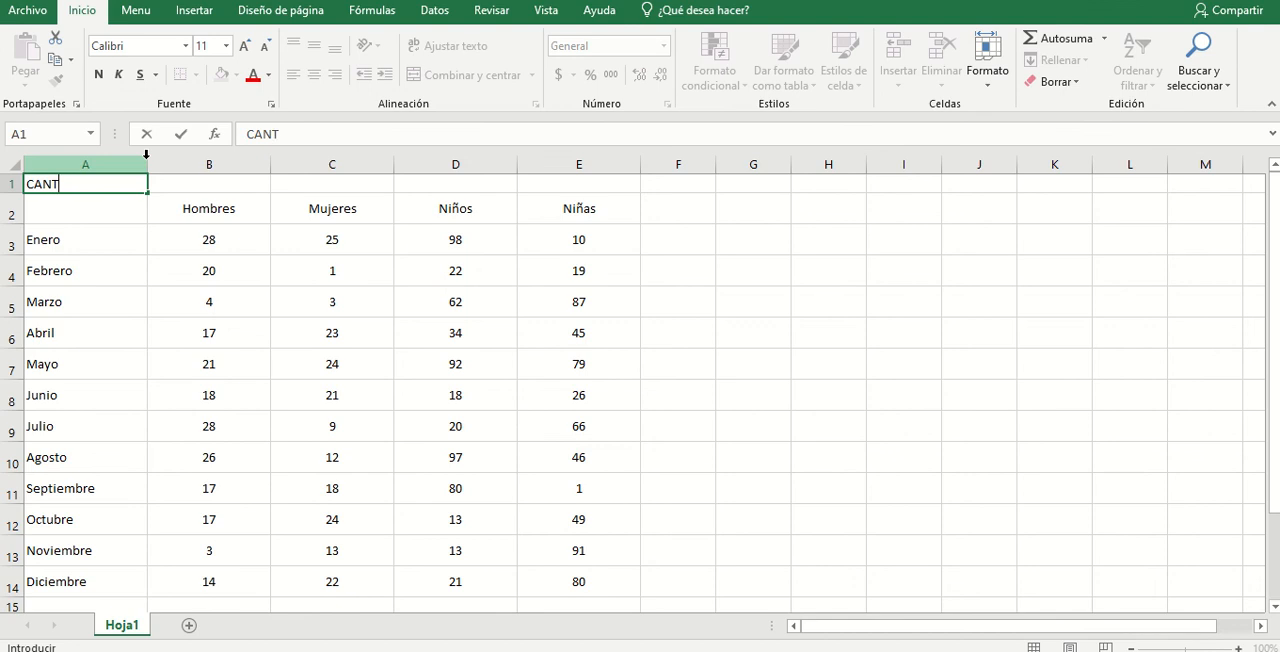
pyautogui.write('IDAD DE PAC')
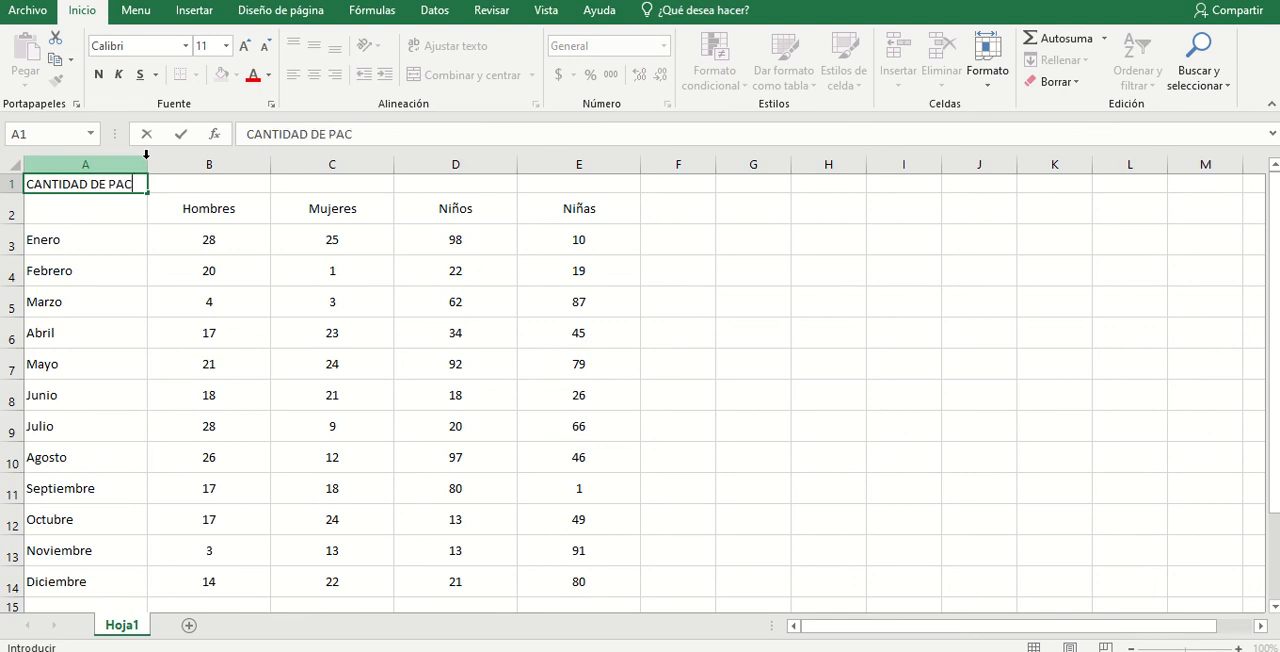
pyautogui.write('IENTES POR ME')
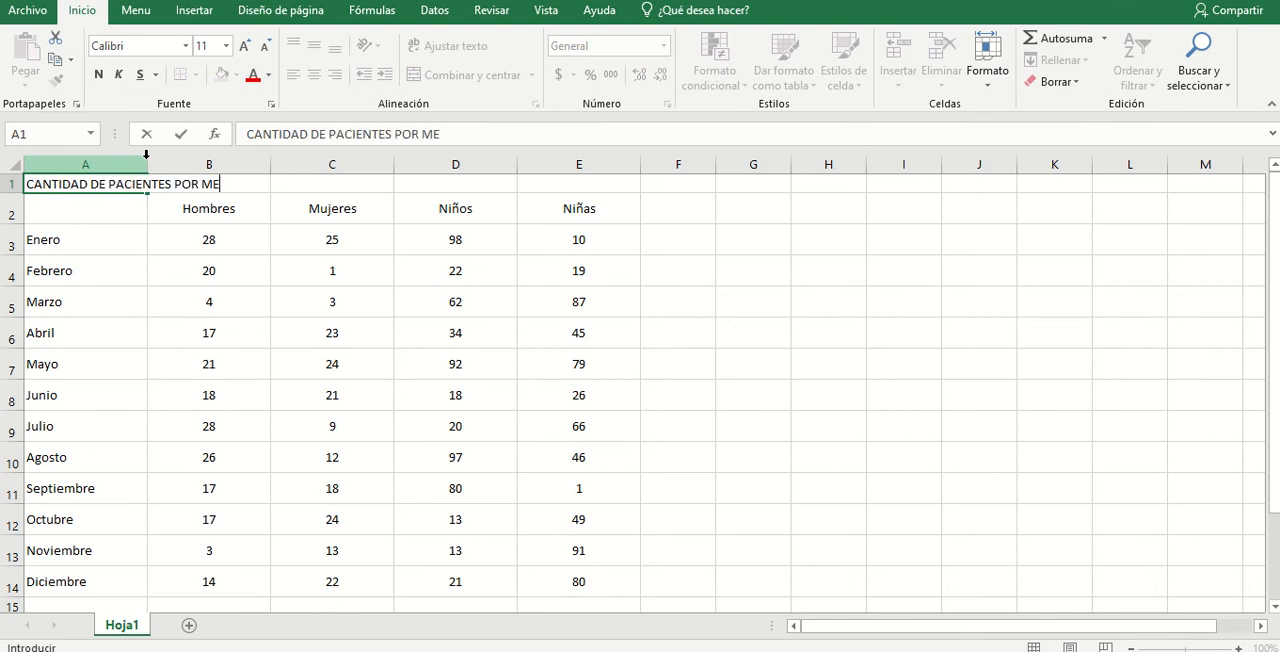
pyautogui.write('S')
pyautogui.press('Return')
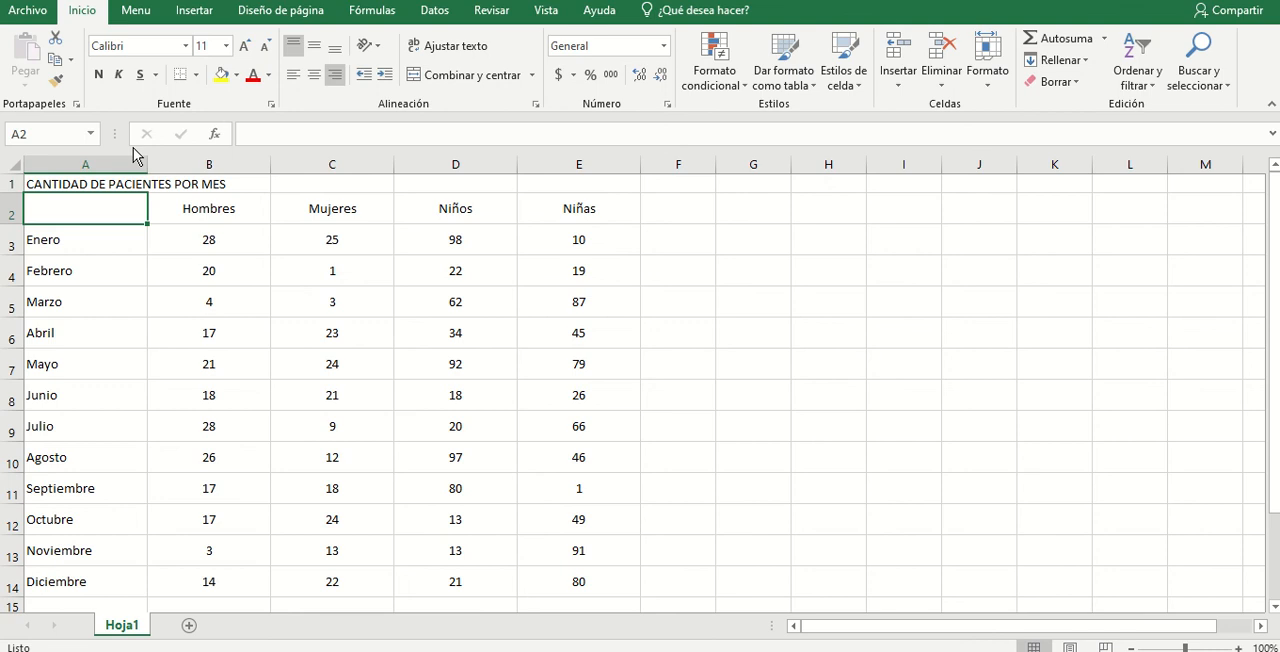
# - Increase the height of row 1 to nearly double and align the title in A1 vertically in the middle
pyautogui.moveTo(11, 195); pyautogui.dragTo(11, 214)
pyautogui.click(54, 198)
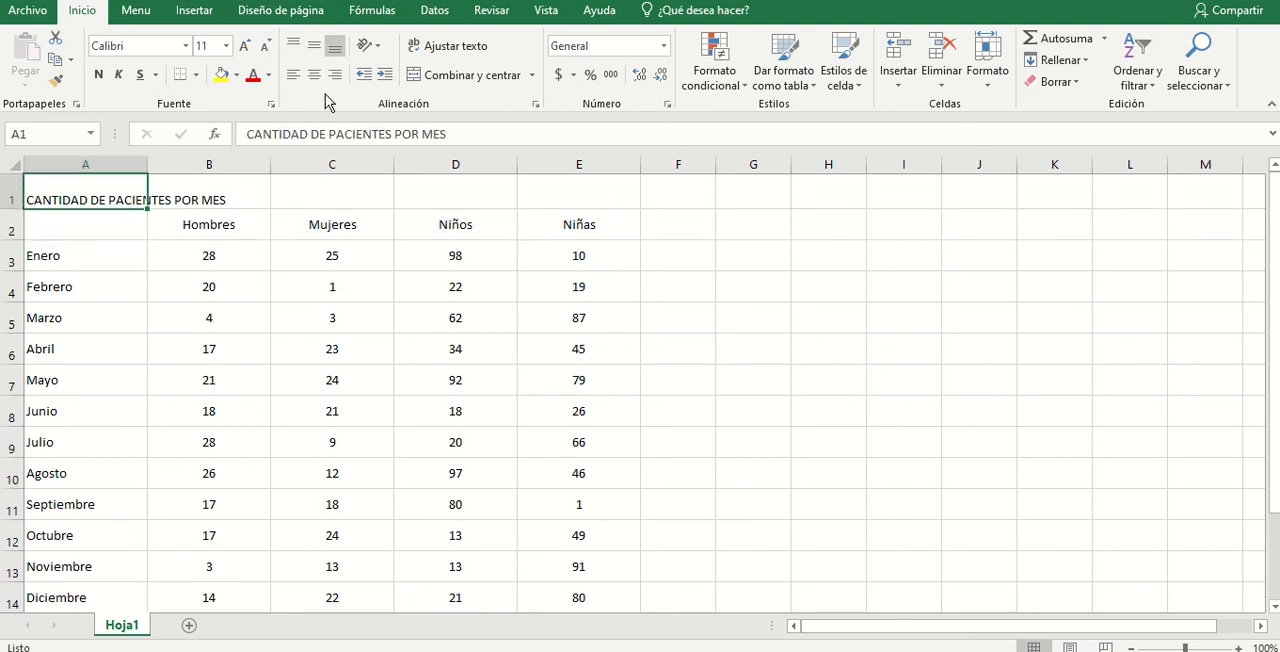
pyautogui.click(291, 50)
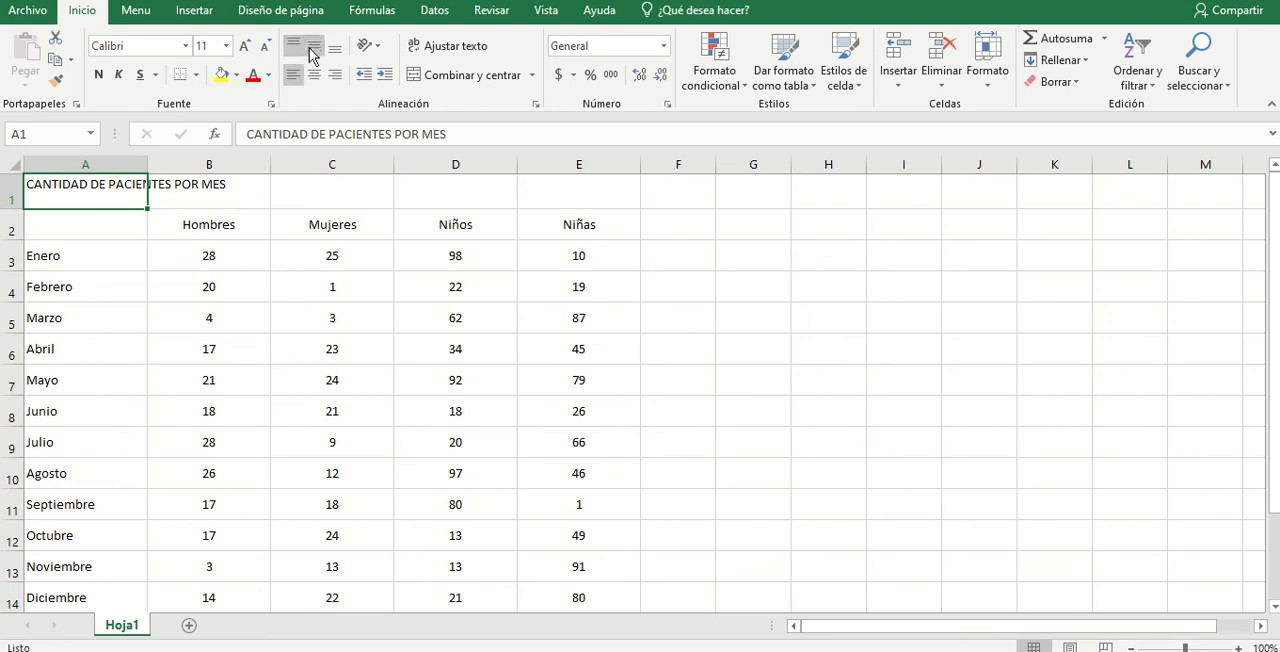
pyautogui.click(314, 48)
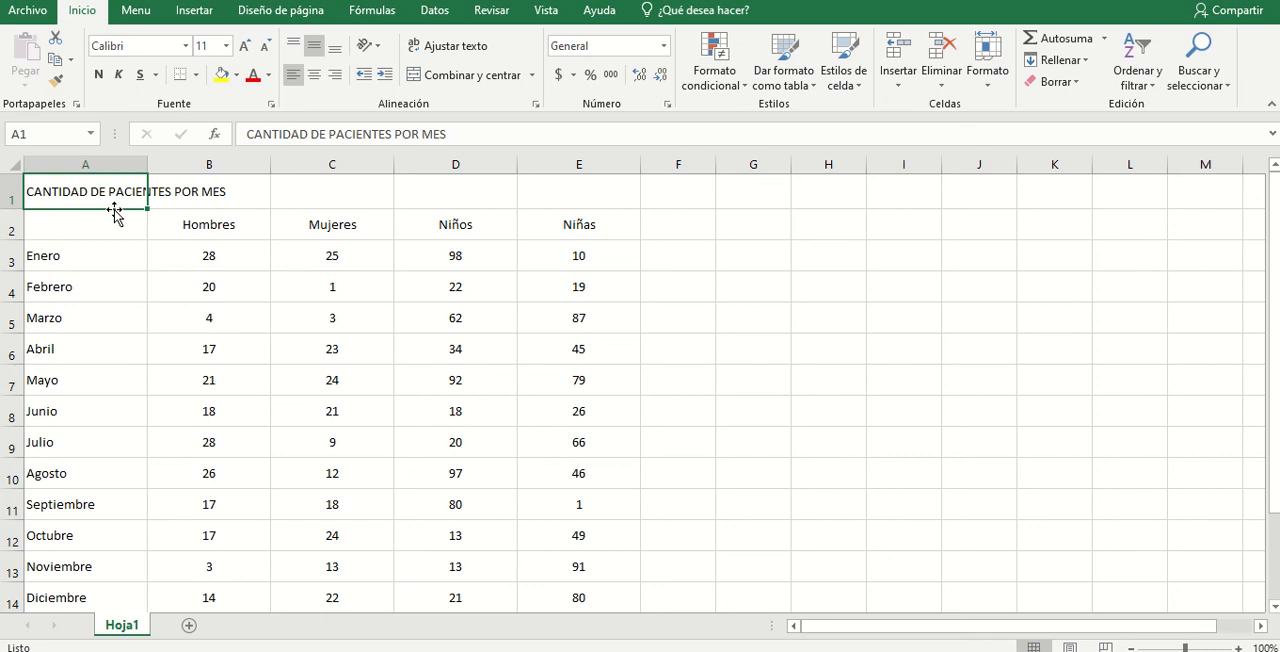
# - Try entering AAAA in B1 beside the overflowing title, and clear that cell again
pyautogui.click(213, 191)
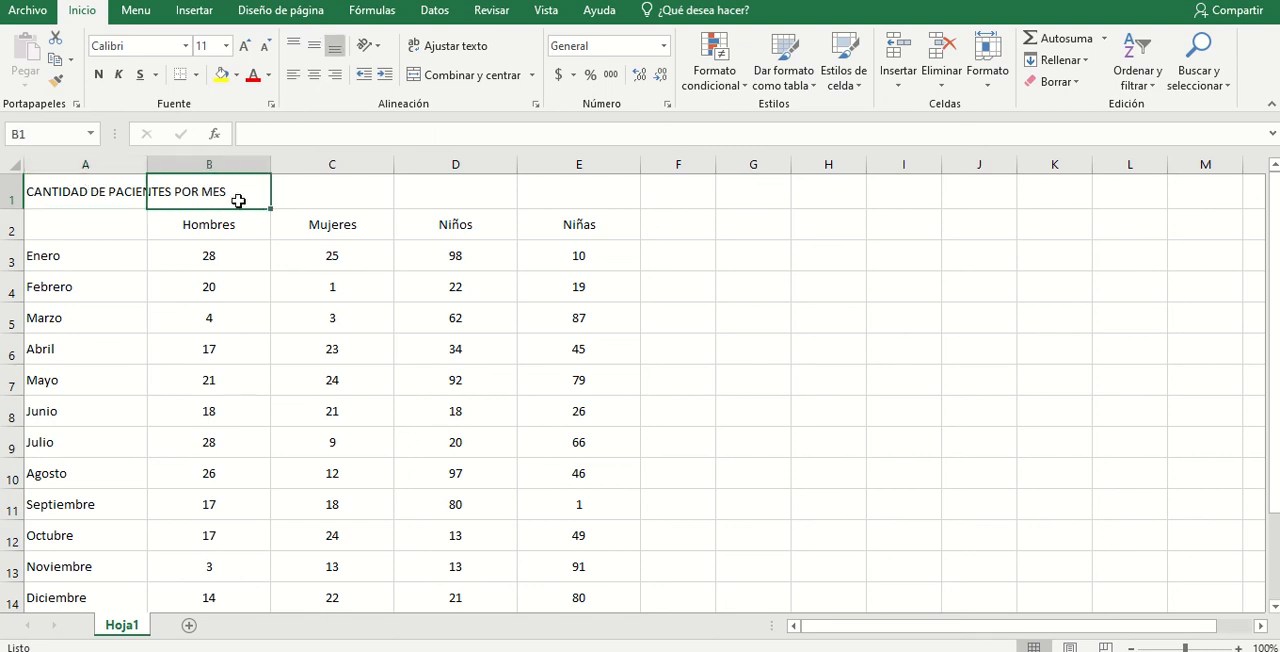
pyautogui.write('AAAA')
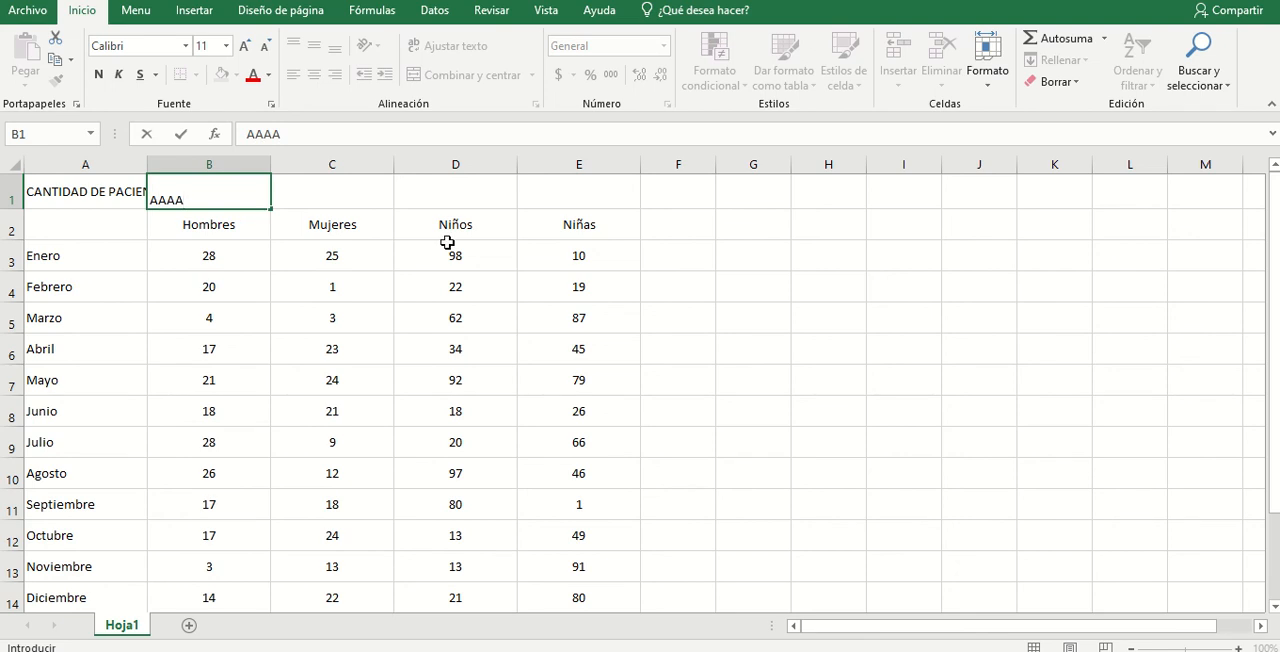
pyautogui.press('Return')
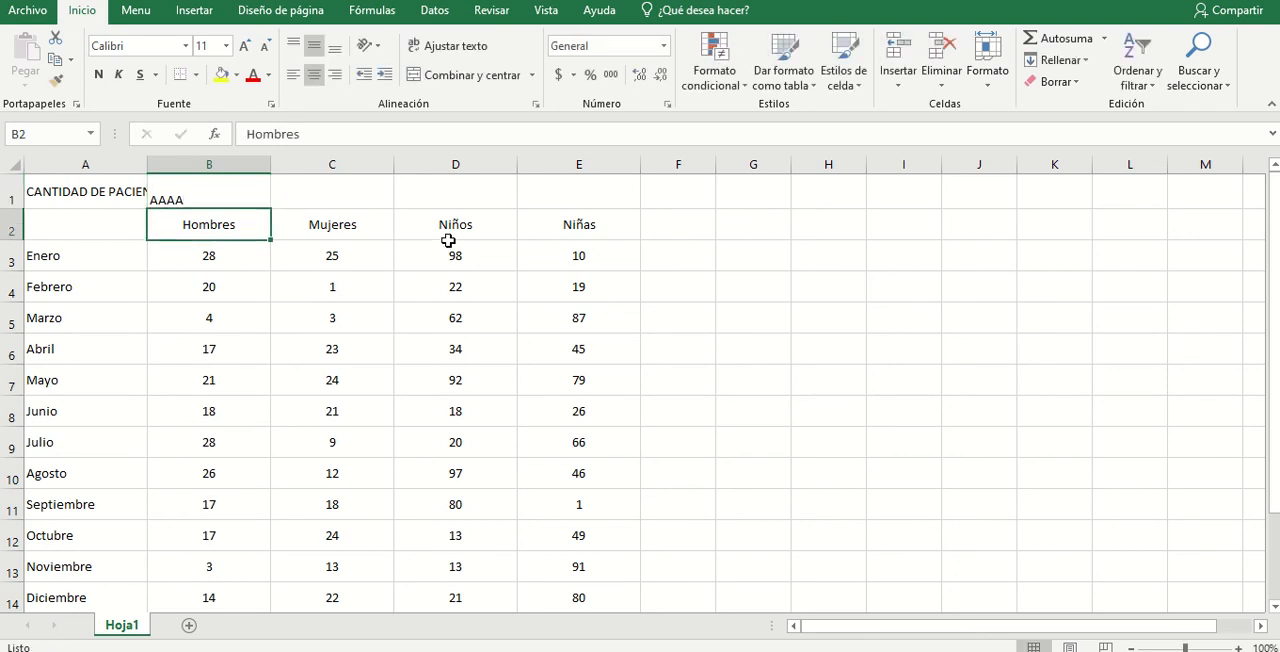
pyautogui.click(110, 193)
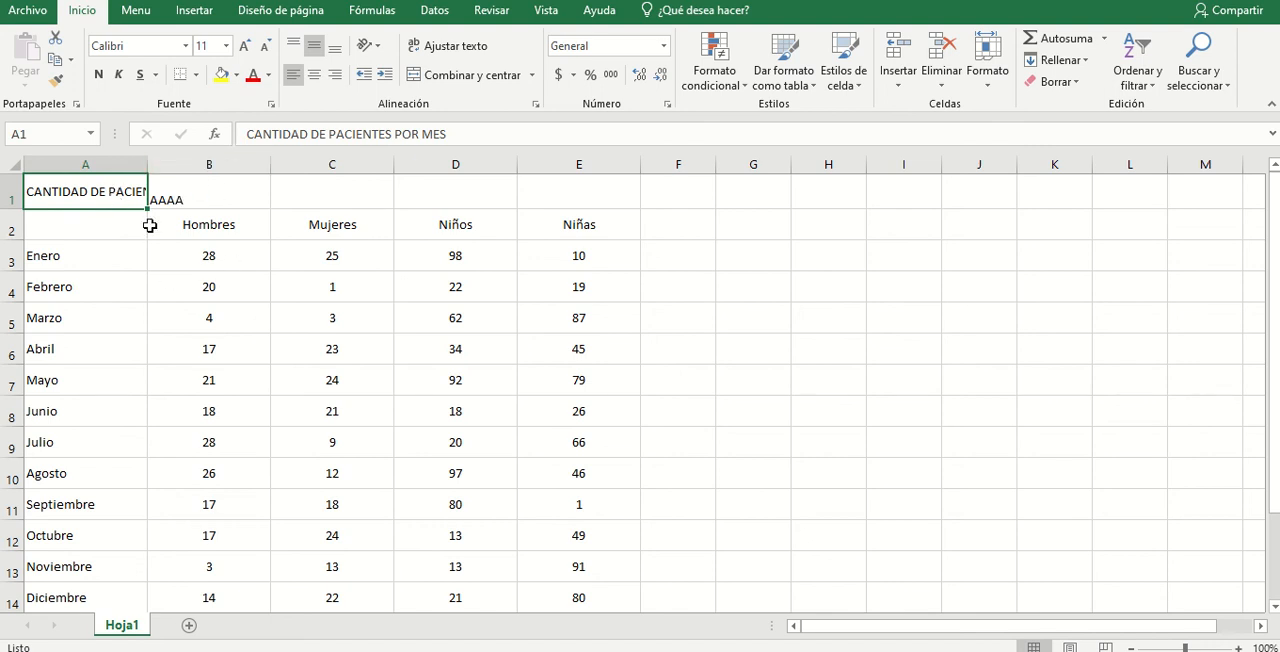
pyautogui.click(224, 198)
pyautogui.press('Delete')
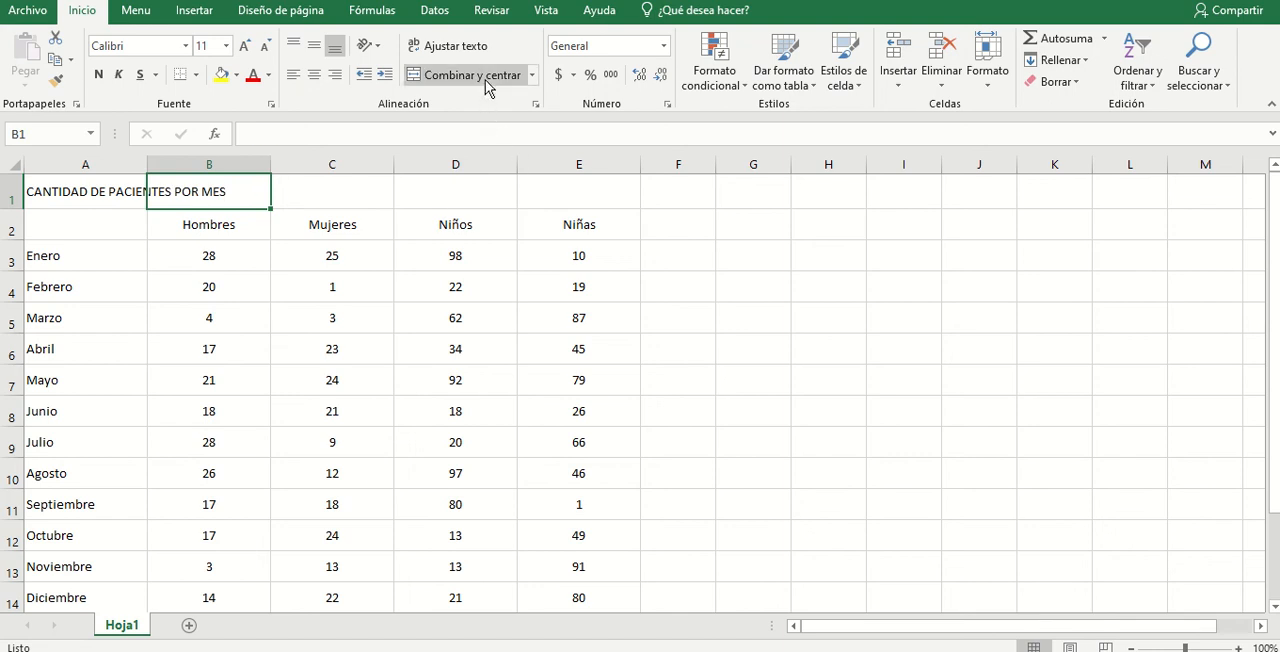
# - Merge and center the title across cells A1:E1
pyautogui.click(140, 196)
pyautogui.moveTo(145, 196); pyautogui.dragTo(533, 204)
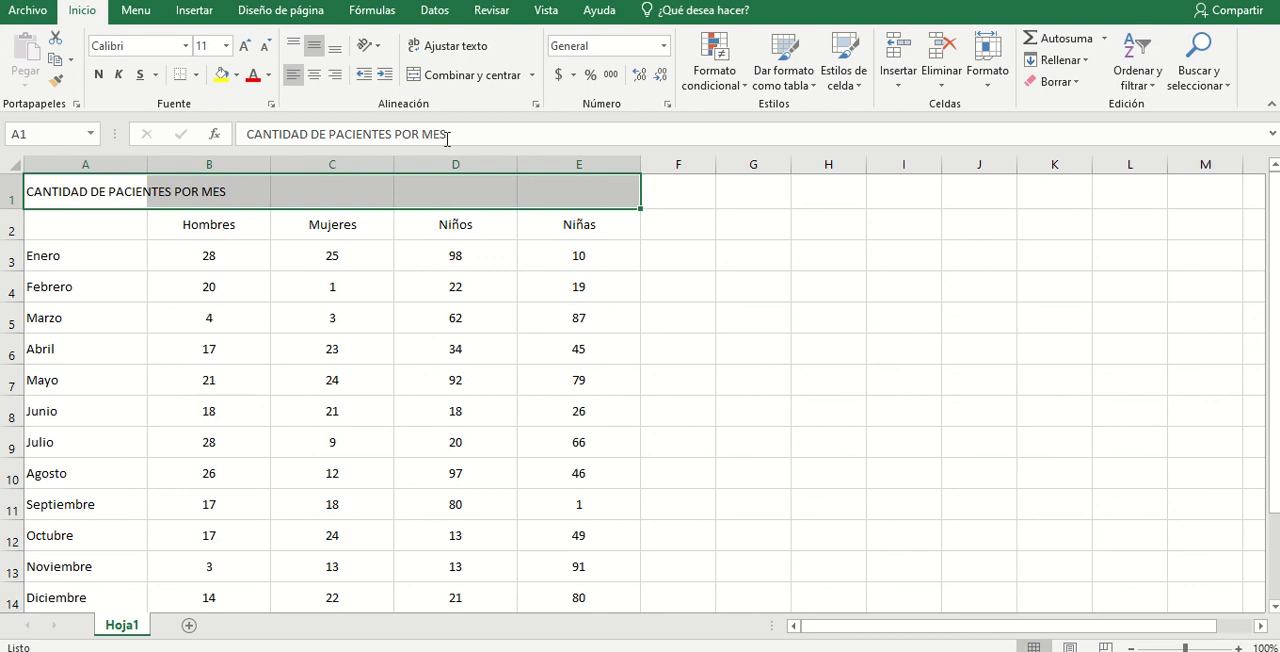
pyautogui.click(448, 76)
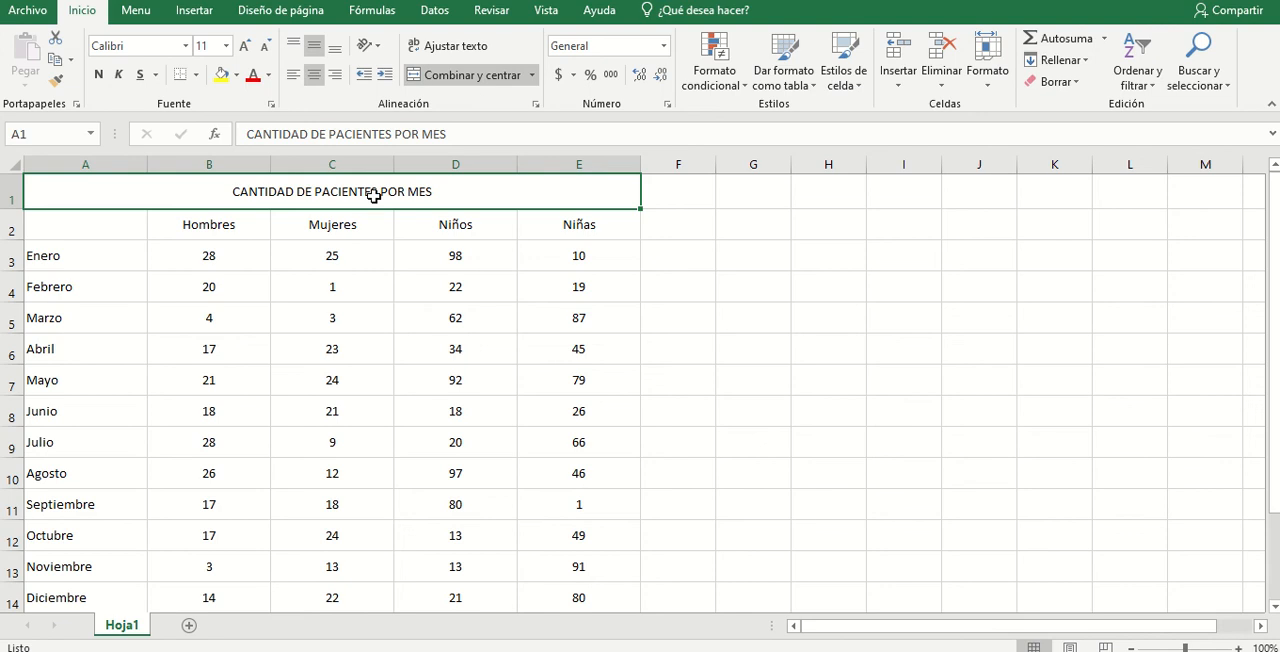
# - Try left, right, top and bottom alignments on the merged title, returning it to centered and middle-aligned
pyautogui.click(294, 75)
pyautogui.click(333, 77)
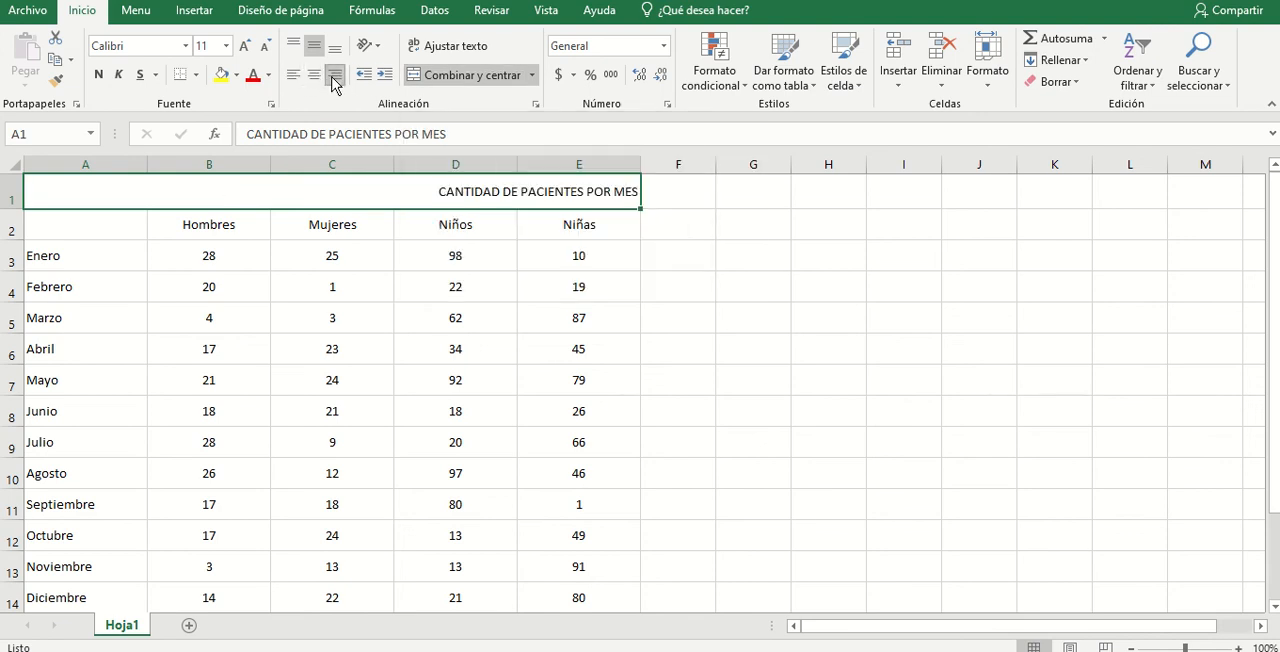
pyautogui.click(293, 75)
pyautogui.click(293, 44)
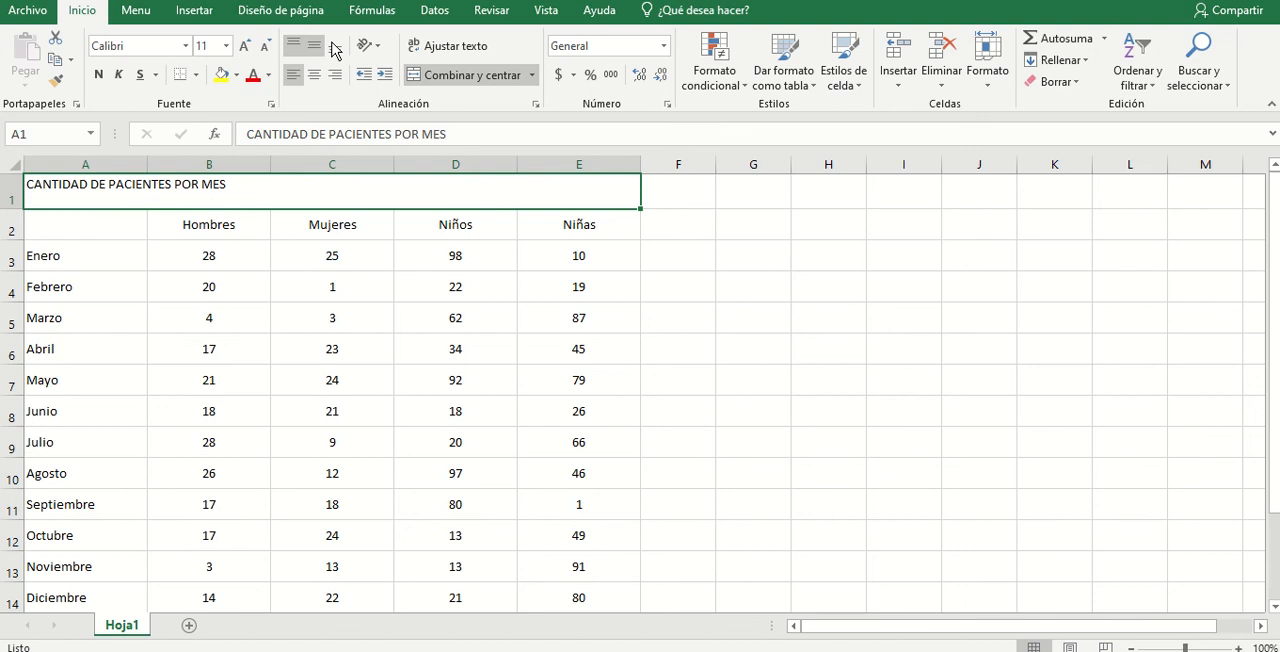
pyautogui.click(335, 47)
pyautogui.click(313, 45)
pyautogui.click(314, 74)
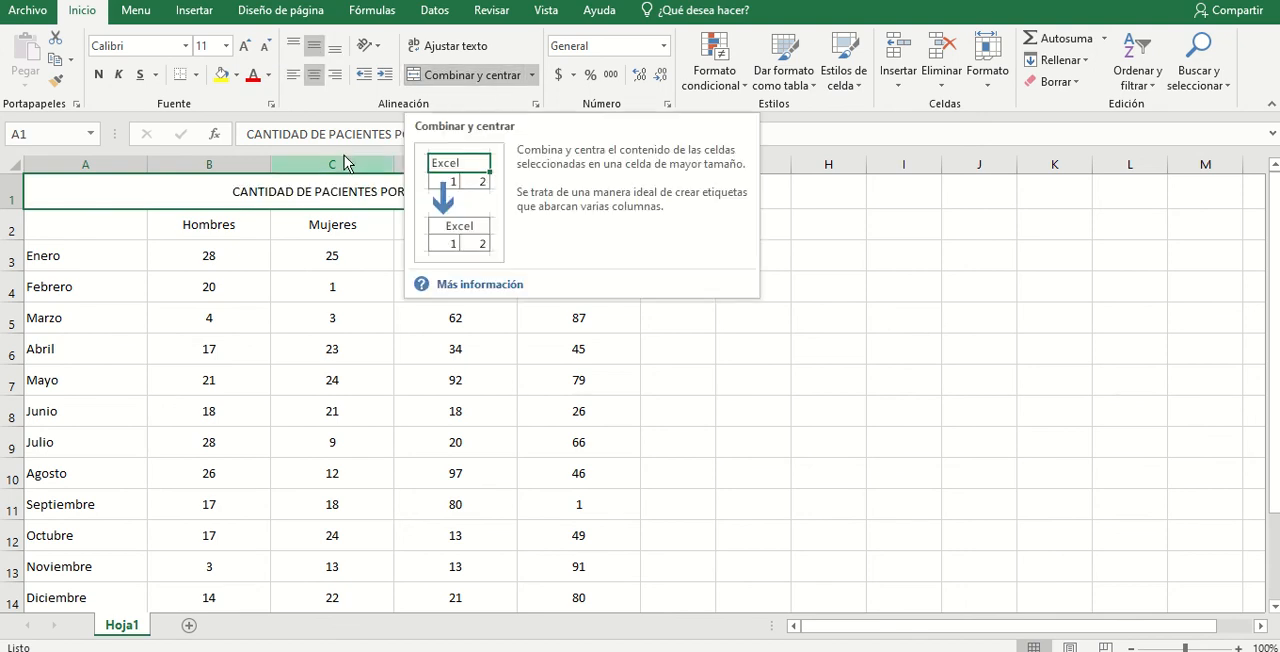
# - Unmerge the title range A1:E1 and select the separate cells of row 1 individually back to A1
pyautogui.click(417, 78)
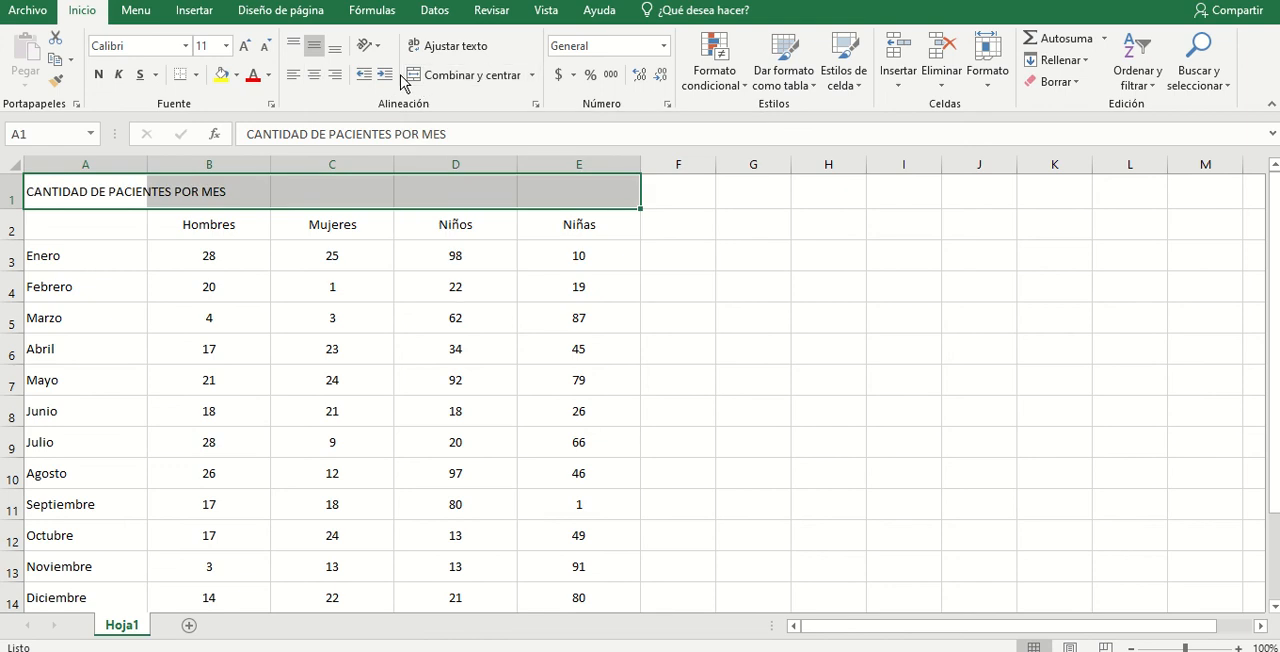
pyautogui.click(540, 203)
pyautogui.click(457, 194)
pyautogui.click(337, 195)
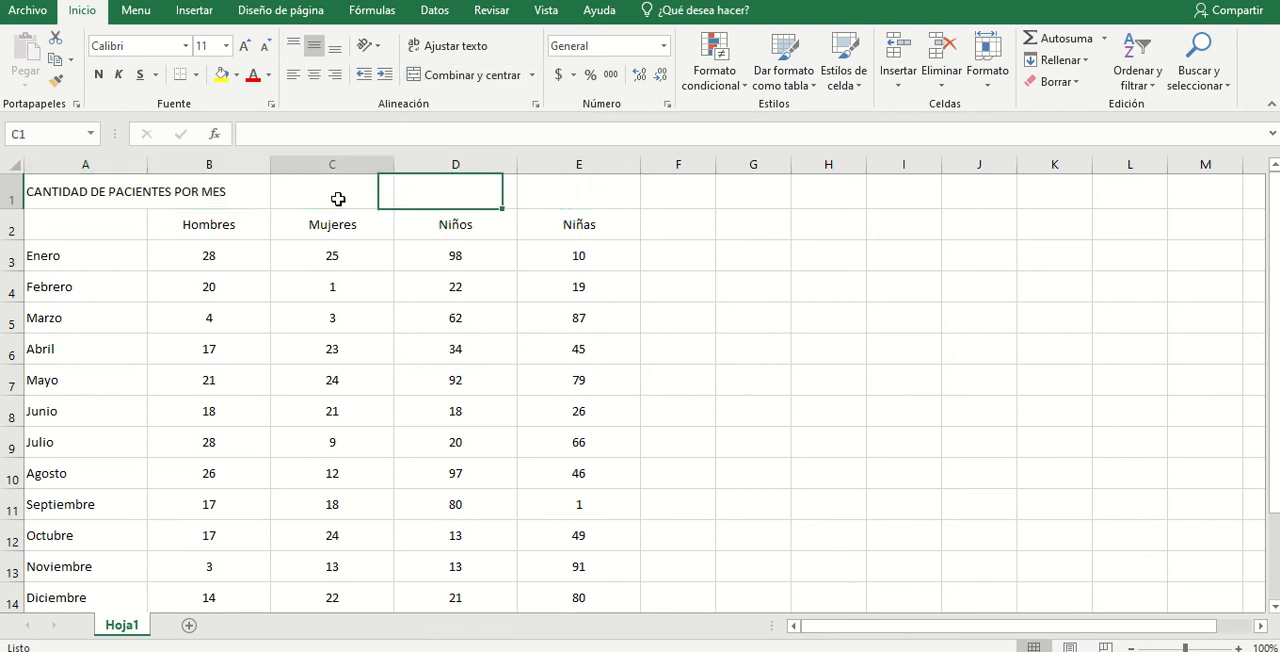
pyautogui.click(195, 212)
pyautogui.click(103, 195)
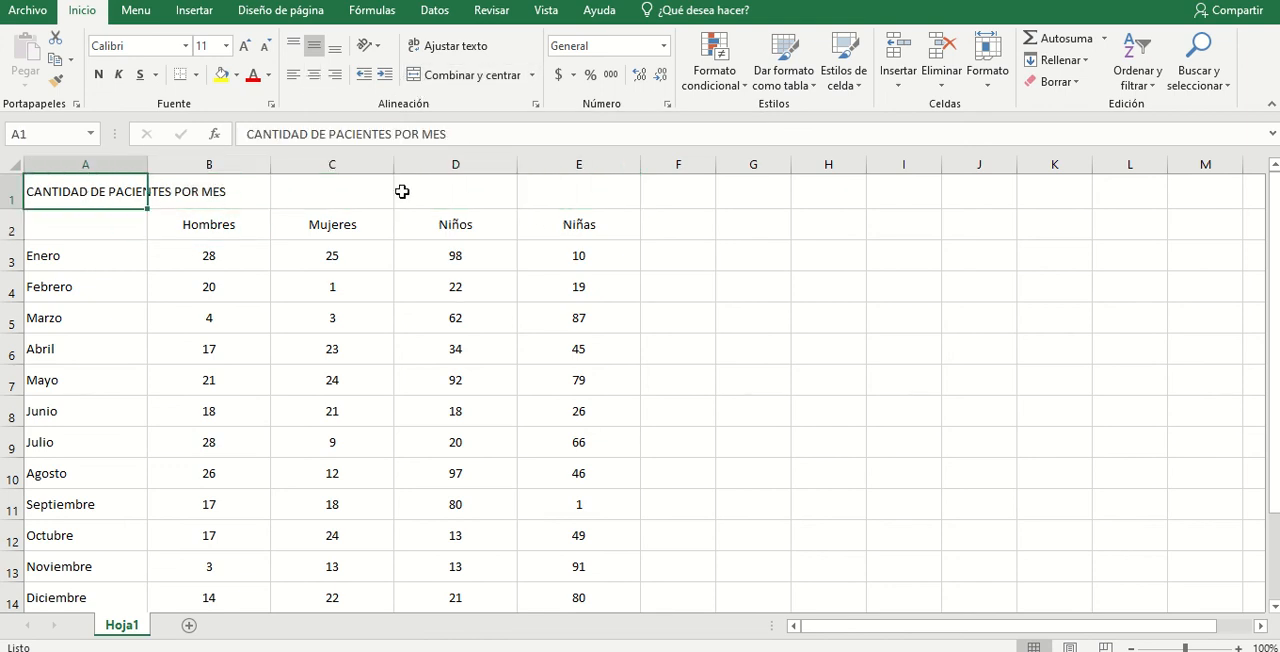
# - Merge and center A1:E1, selected starting from E1, and unmerge the range again
pyautogui.moveTo(570, 196); pyautogui.dragTo(80, 192)
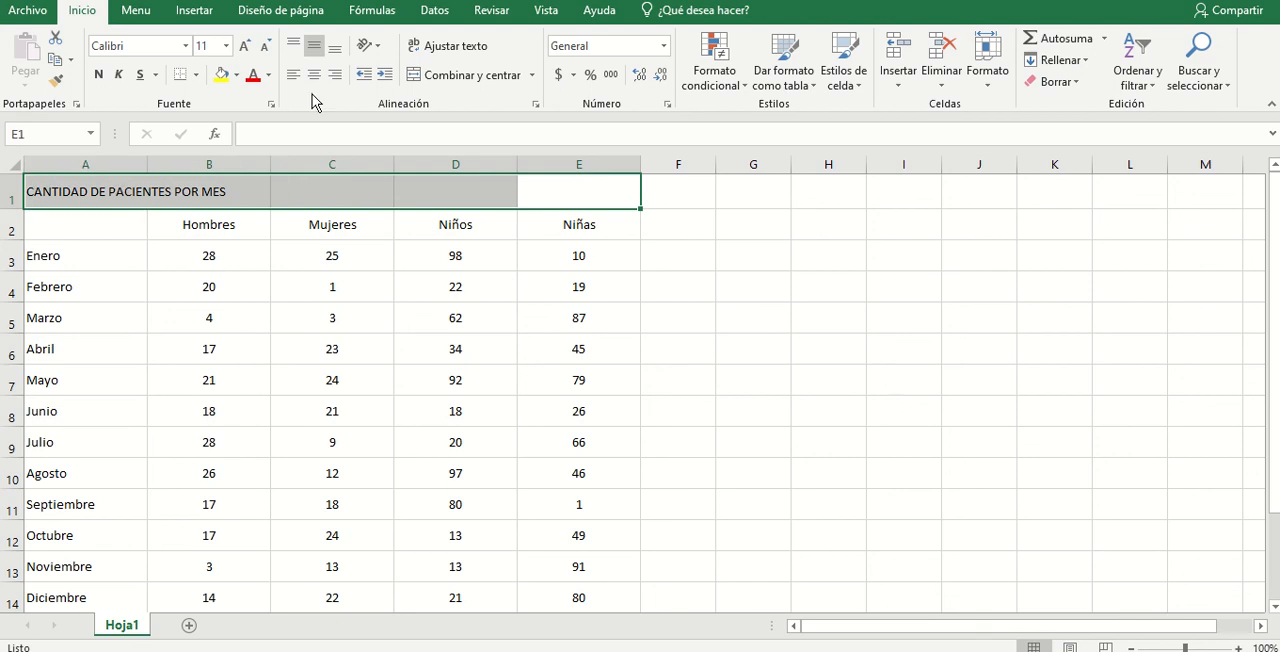
pyautogui.click(445, 78)
pyautogui.click(445, 78)
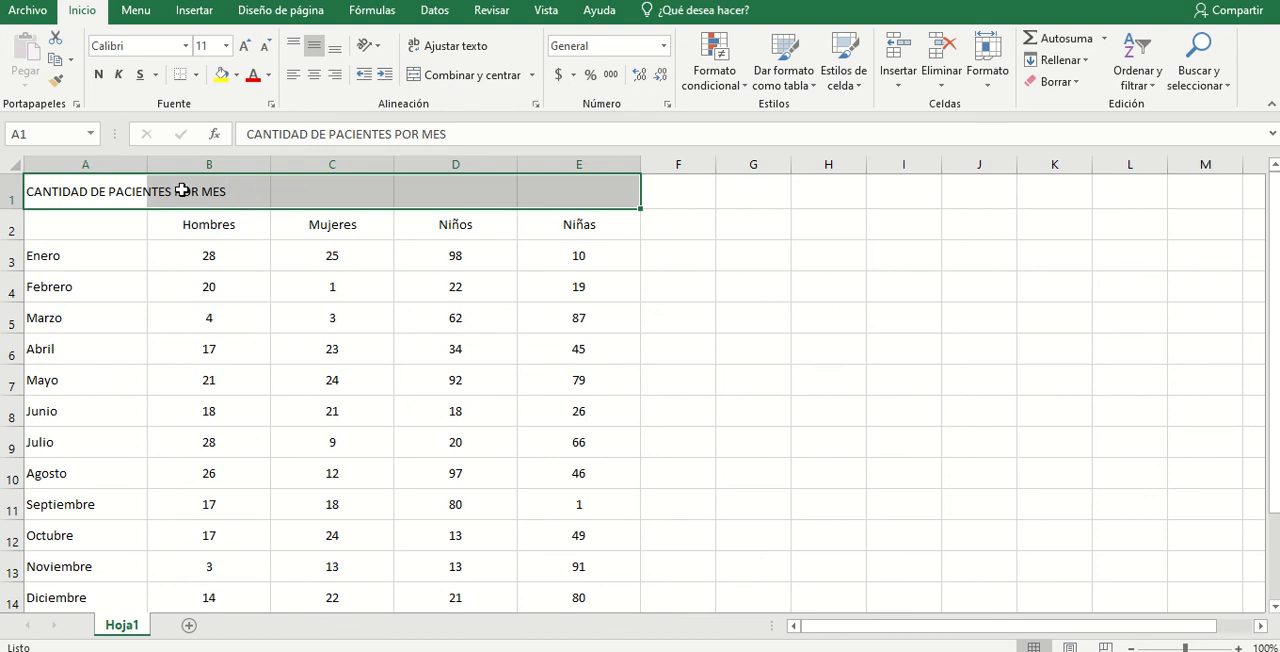
# - Try merging and centering the title across only A1:C1, and unmerge those cells again
pyautogui.moveTo(121, 182); pyautogui.dragTo(300, 195)
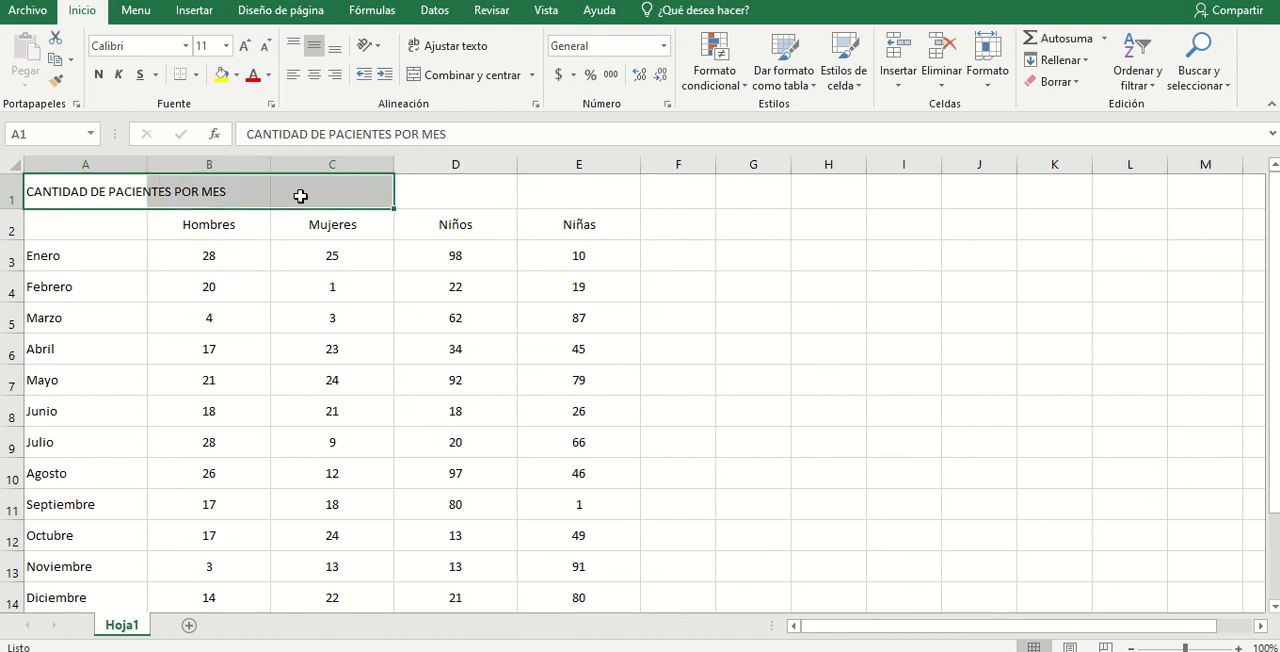
pyautogui.click(418, 80)
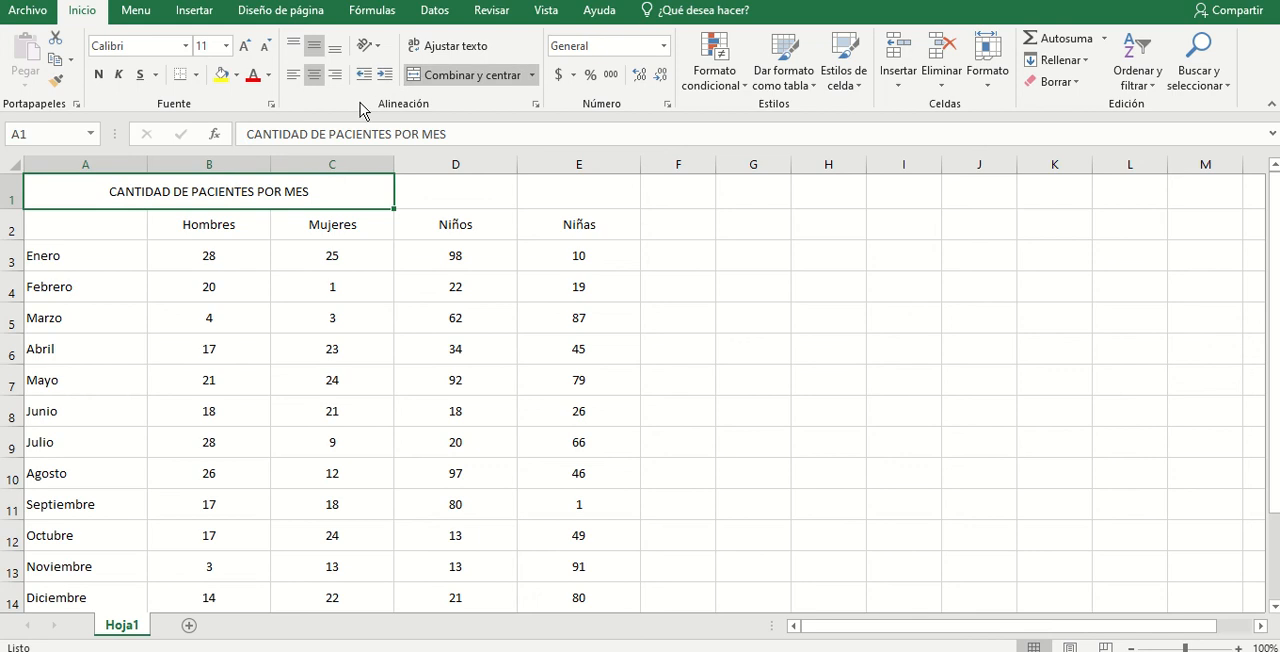
pyautogui.click(420, 80)
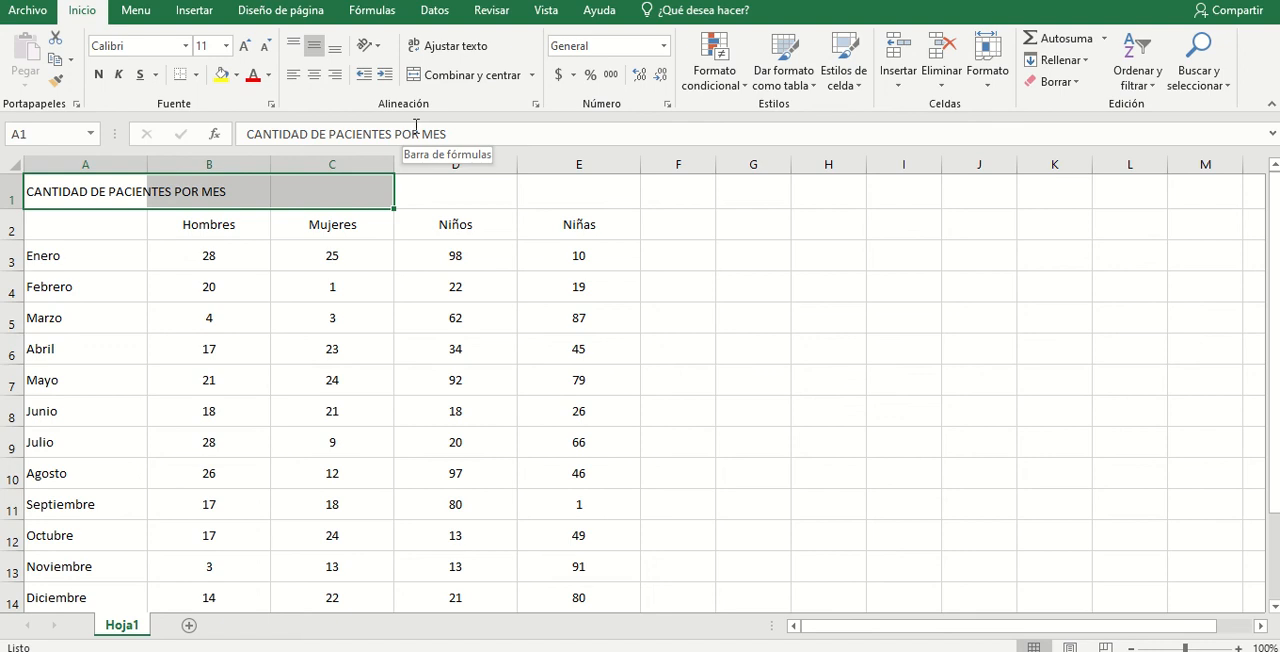
# - Merge and center the title across the full table width, cells A1:E1
pyautogui.moveTo(69, 194); pyautogui.dragTo(570, 194)
pyautogui.click(445, 80)
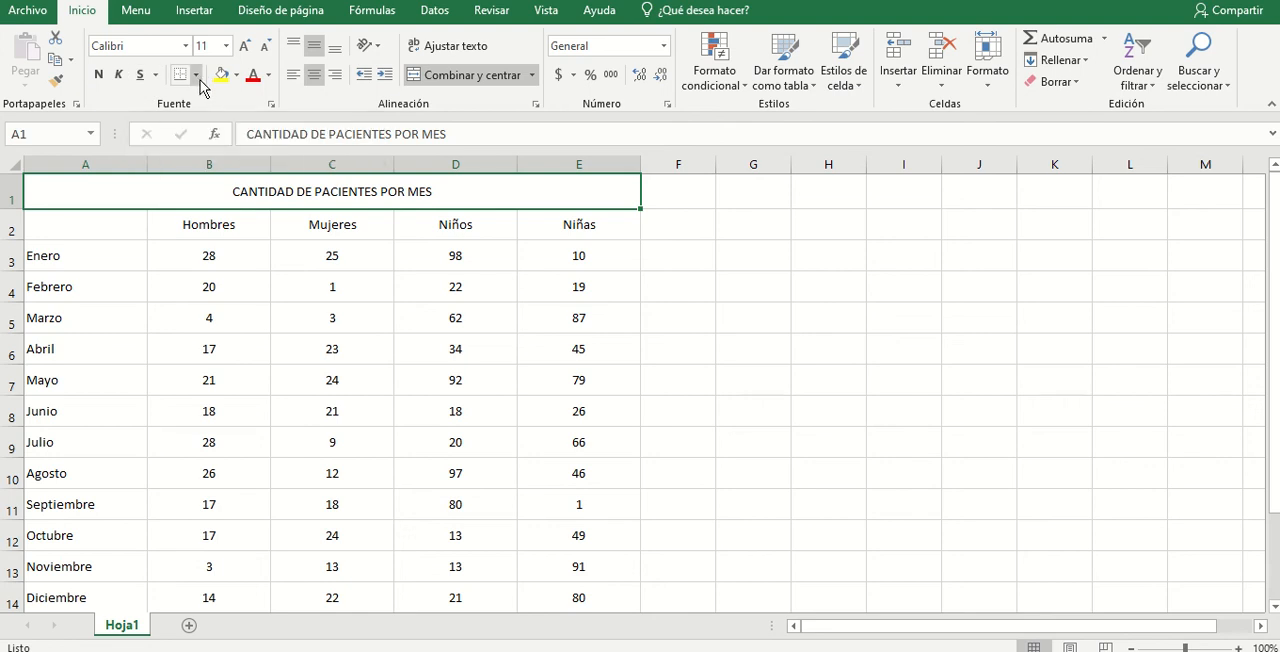
pyautogui.click(277, 386)
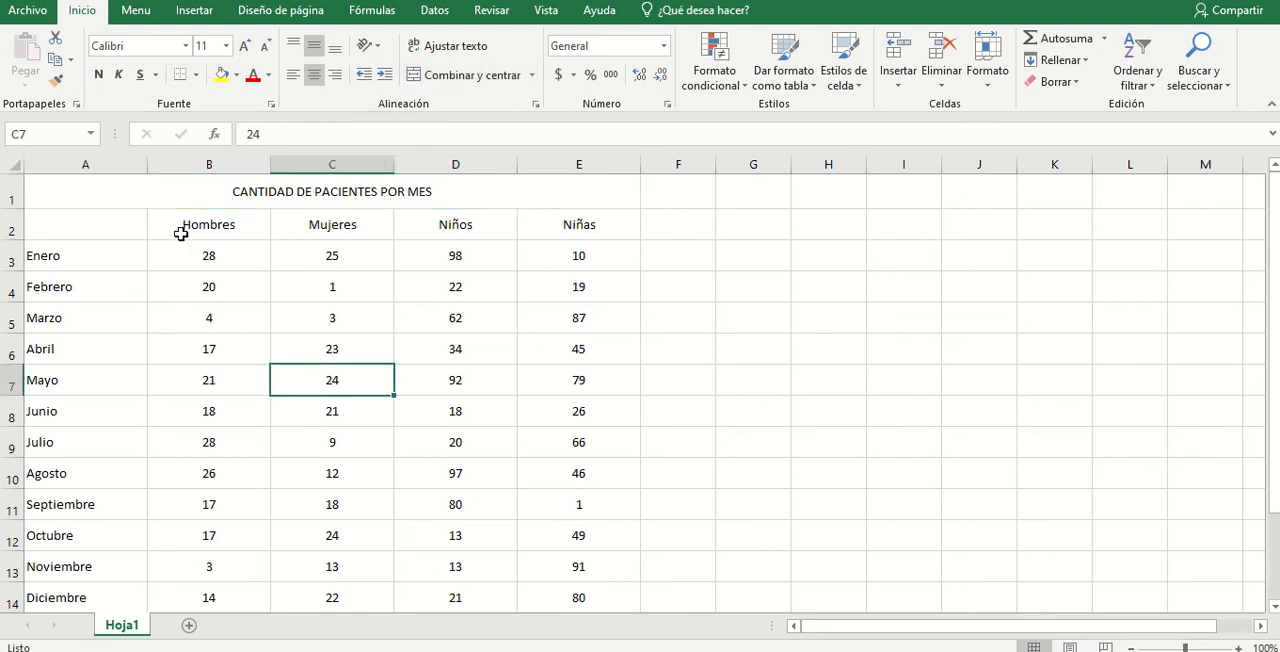
# - Apply a thick outside border around the whole table, A1:E14
pyautogui.click(118, 202)
pyautogui.click(197, 75)
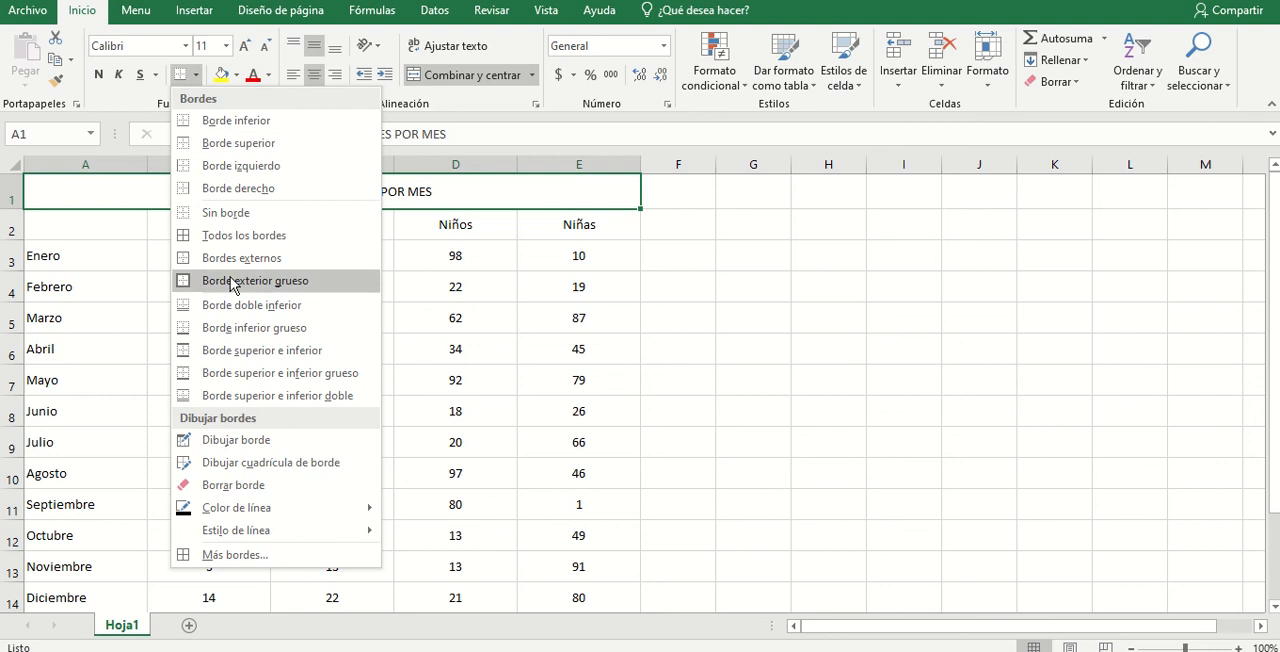
pyautogui.click(232, 281)
pyautogui.keyDown('ctrl'); pyautogui.scroll(-1, 663, 311); pyautogui.keyUp('ctrl')
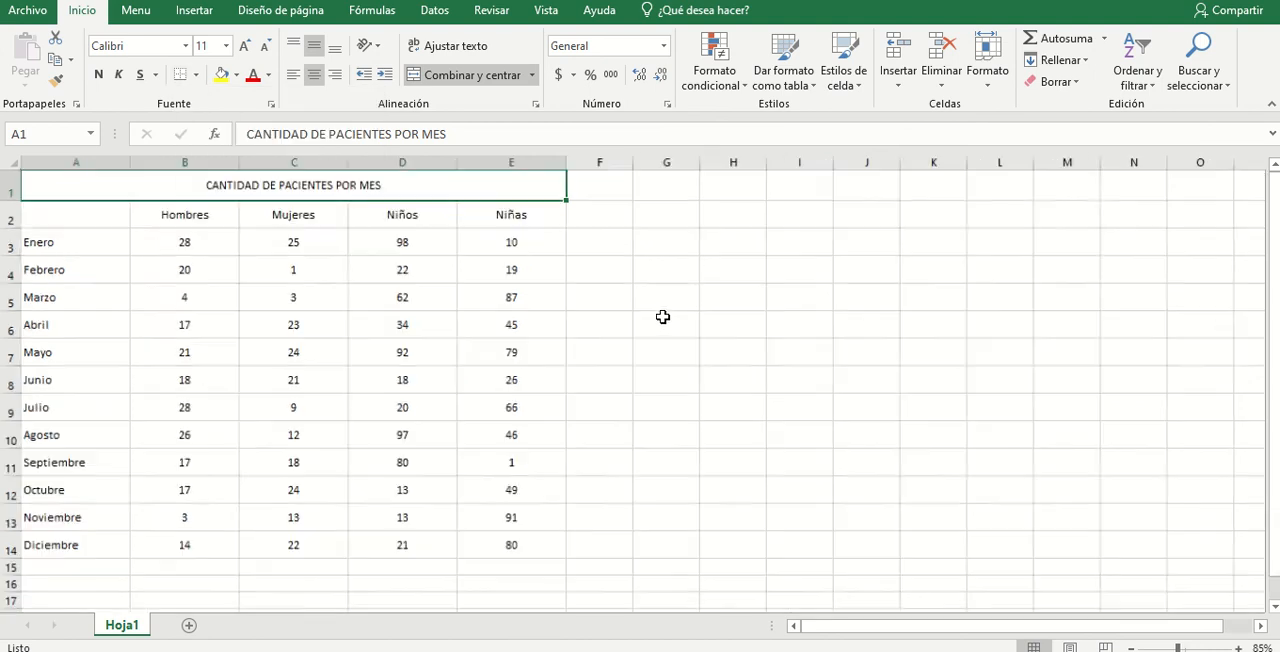
pyautogui.moveTo(100, 180); pyautogui.dragTo(206, 526)
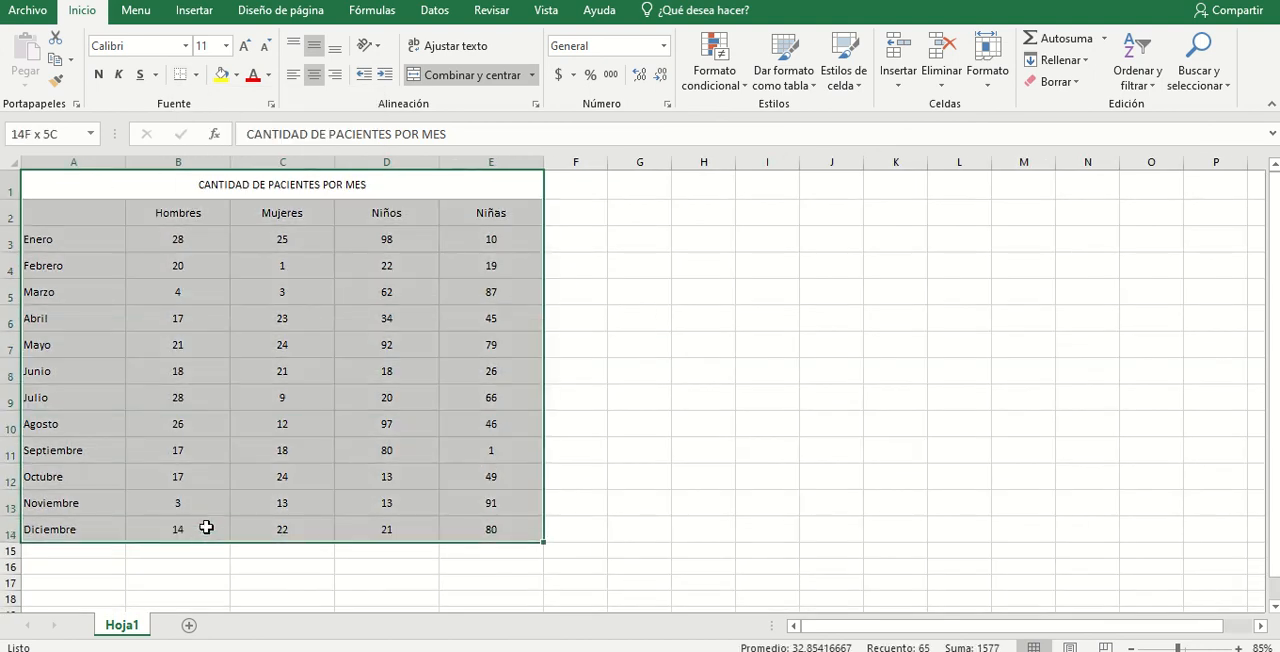
pyautogui.click(198, 75)
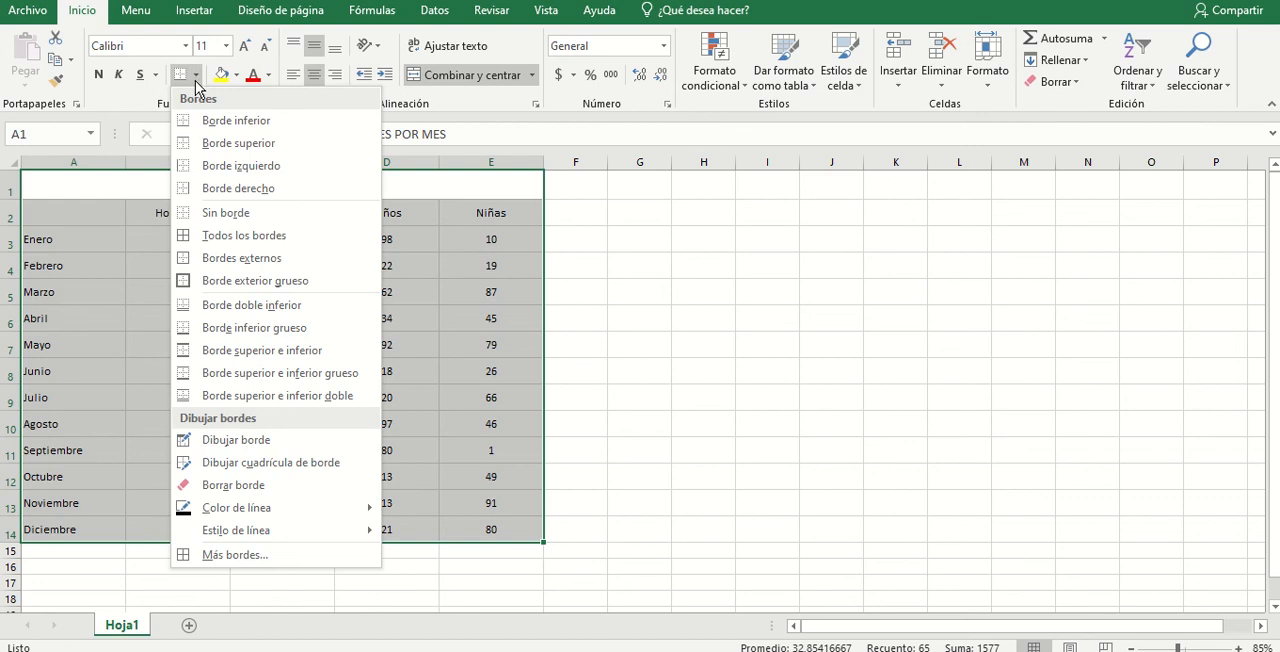
pyautogui.click(240, 281)
pyautogui.click(717, 337)
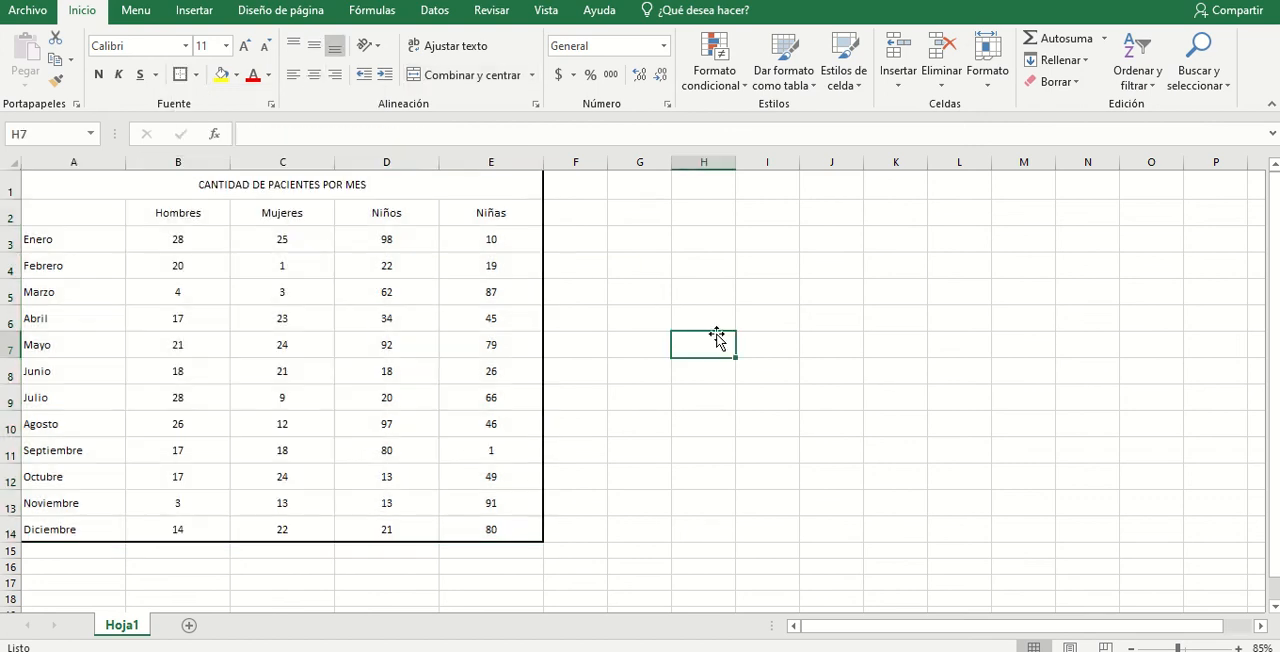
# - Apply all borders to every cell of the table, A1:E14
pyautogui.moveTo(260, 184); pyautogui.dragTo(267, 530)
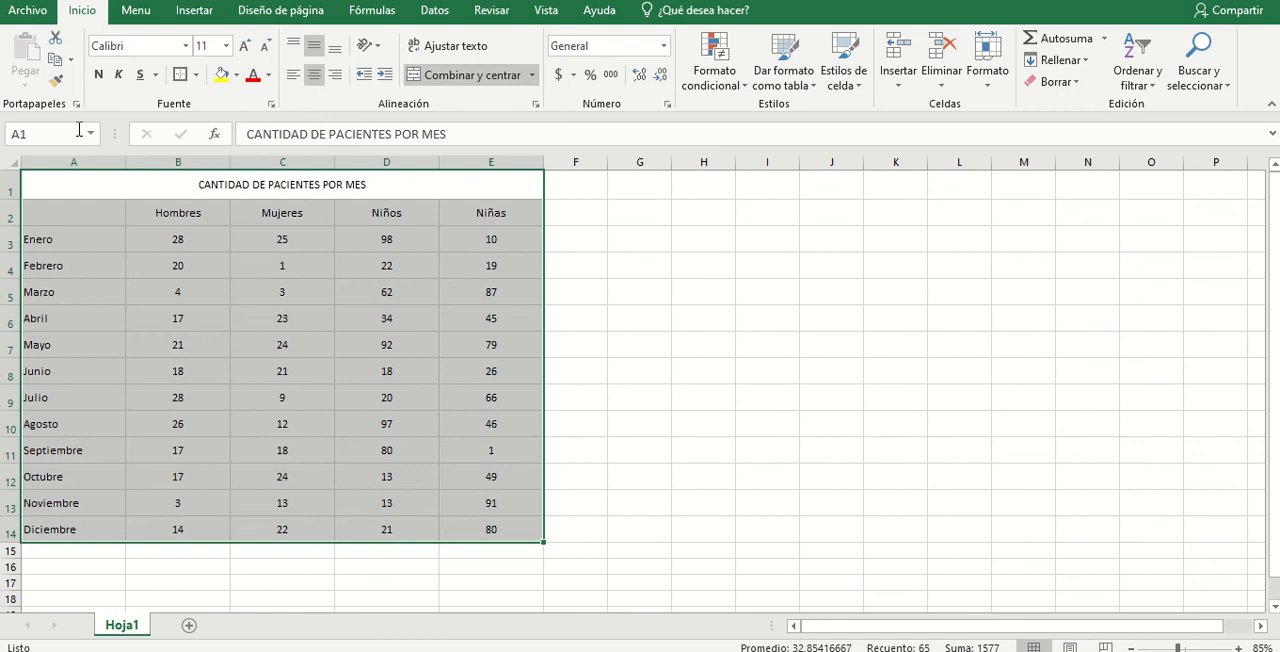
pyautogui.click(197, 77)
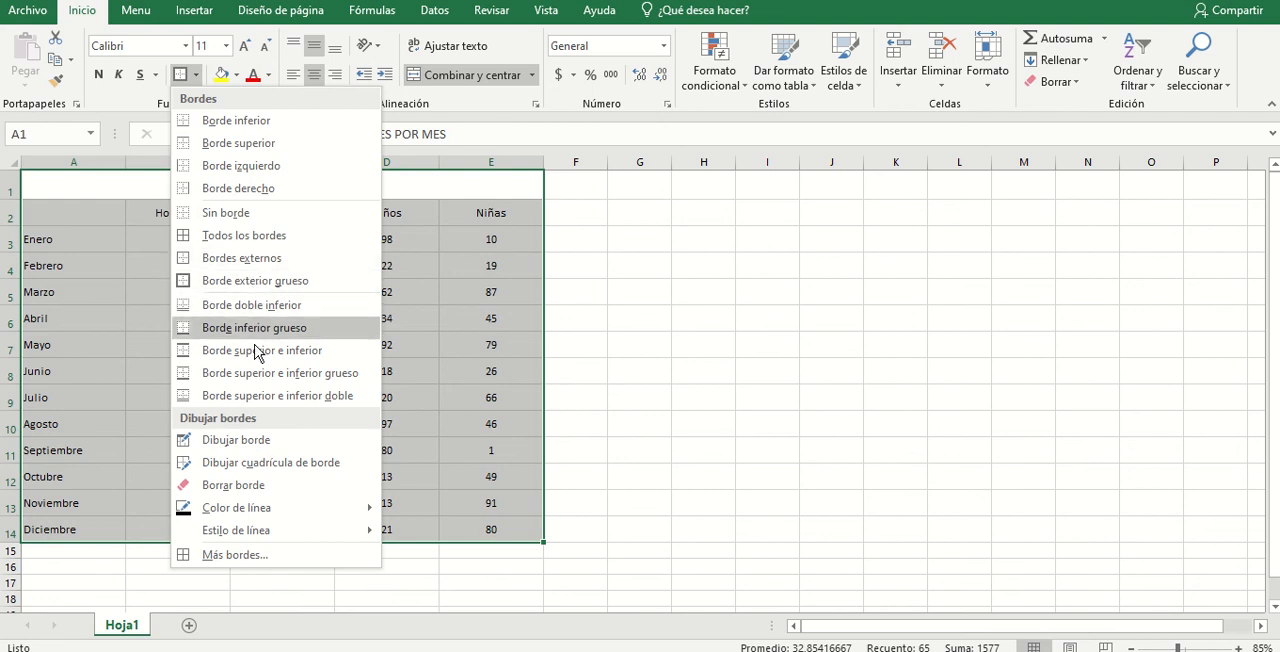
pyautogui.click(244, 235)
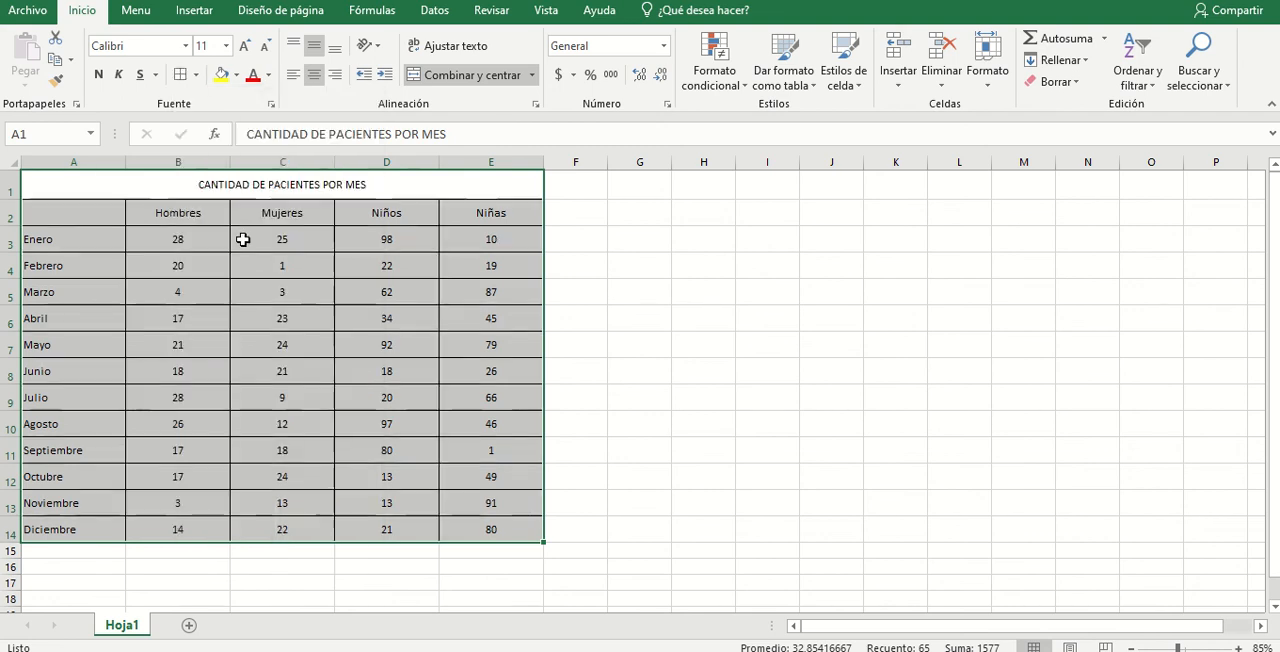
pyautogui.click(706, 340)
# - Add a thick outside border around A1:E14, keeping the inner gridlines
pyautogui.moveTo(190, 186); pyautogui.dragTo(250, 530)
pyautogui.click(196, 76)
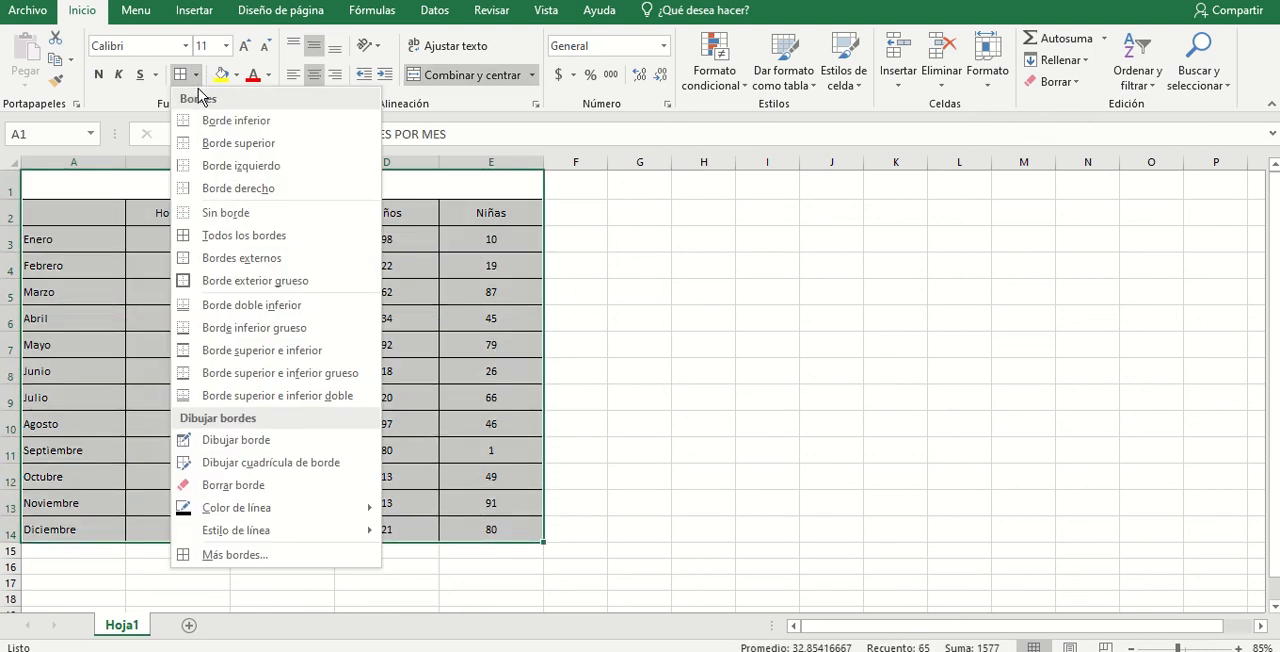
pyautogui.click(266, 285)
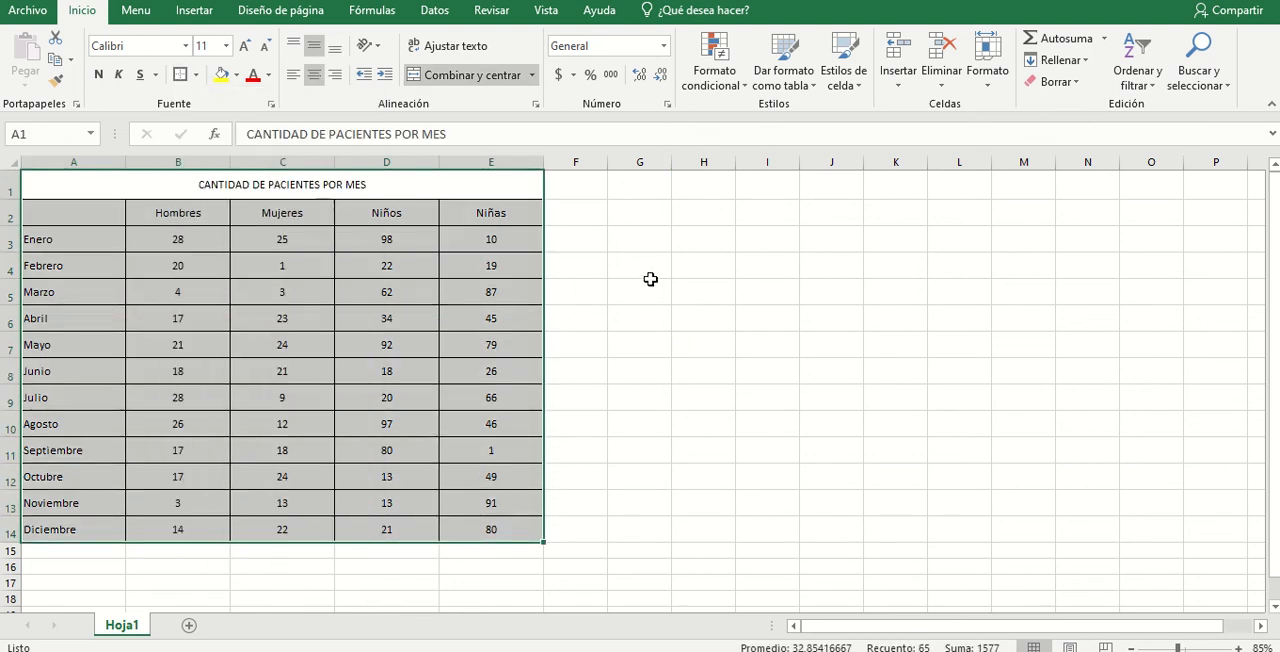
pyautogui.click(654, 280)
# - Apply a double bottom border to the merged title cell in row 1
pyautogui.click(200, 190)
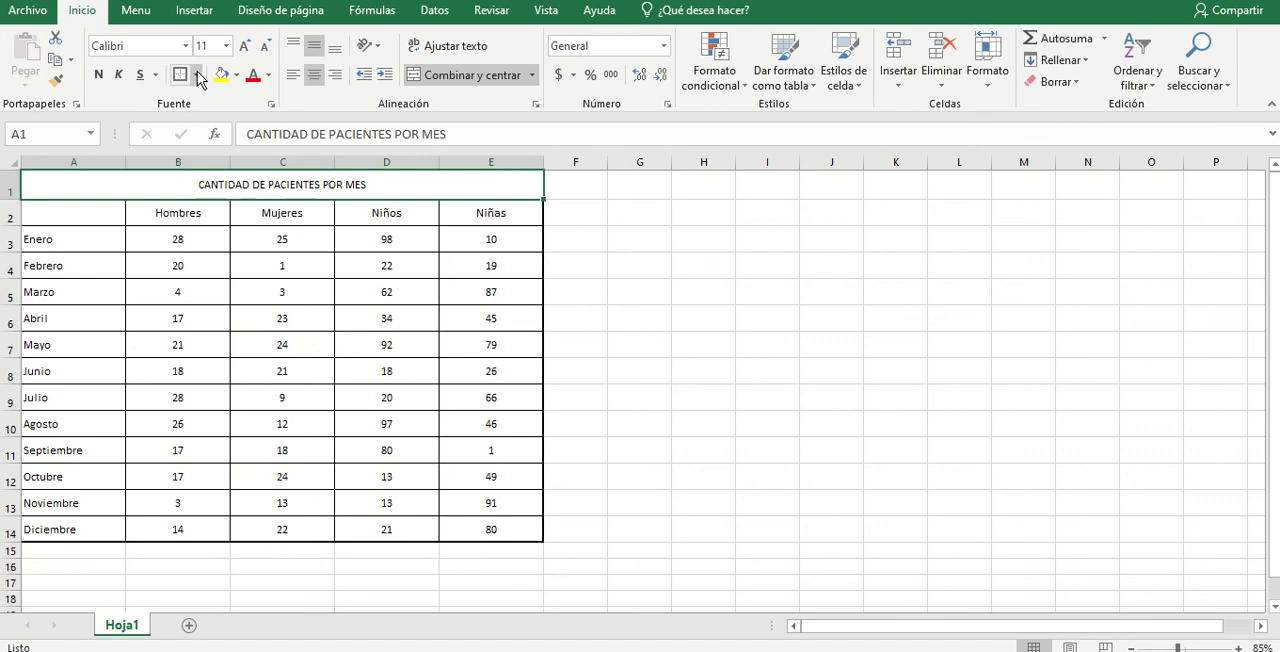
pyautogui.click(197, 76)
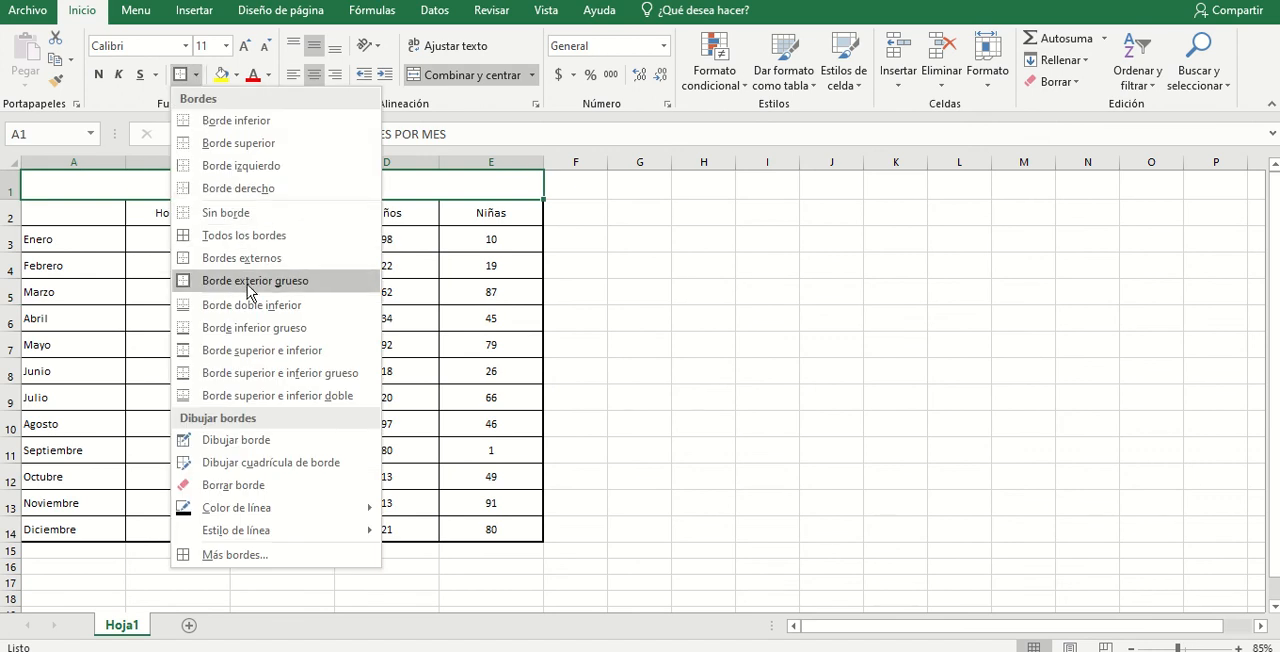
pyautogui.click(300, 309)
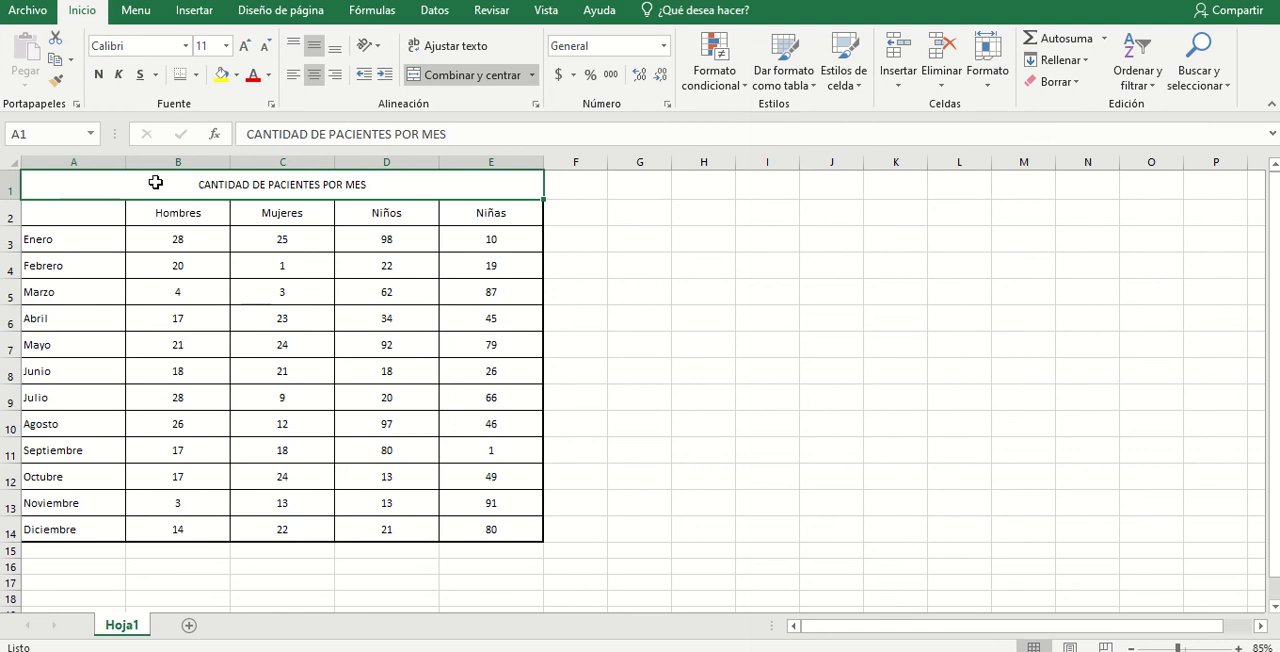
pyautogui.click(176, 214)
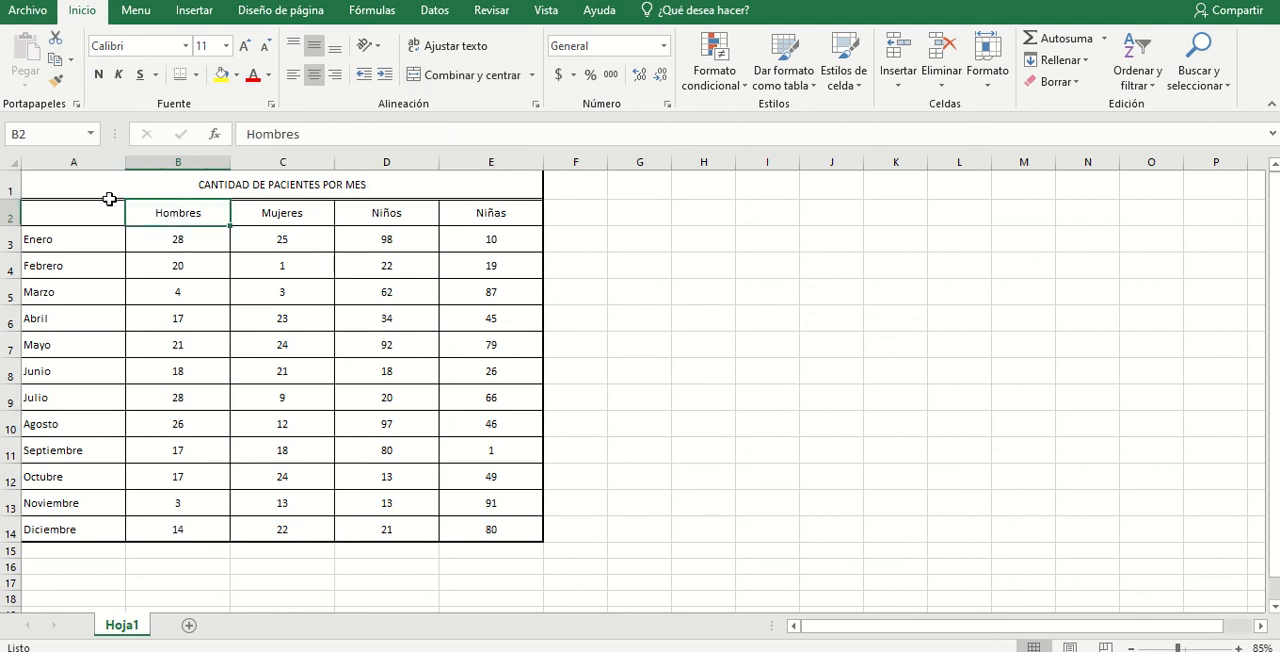
pyautogui.click(644, 216)
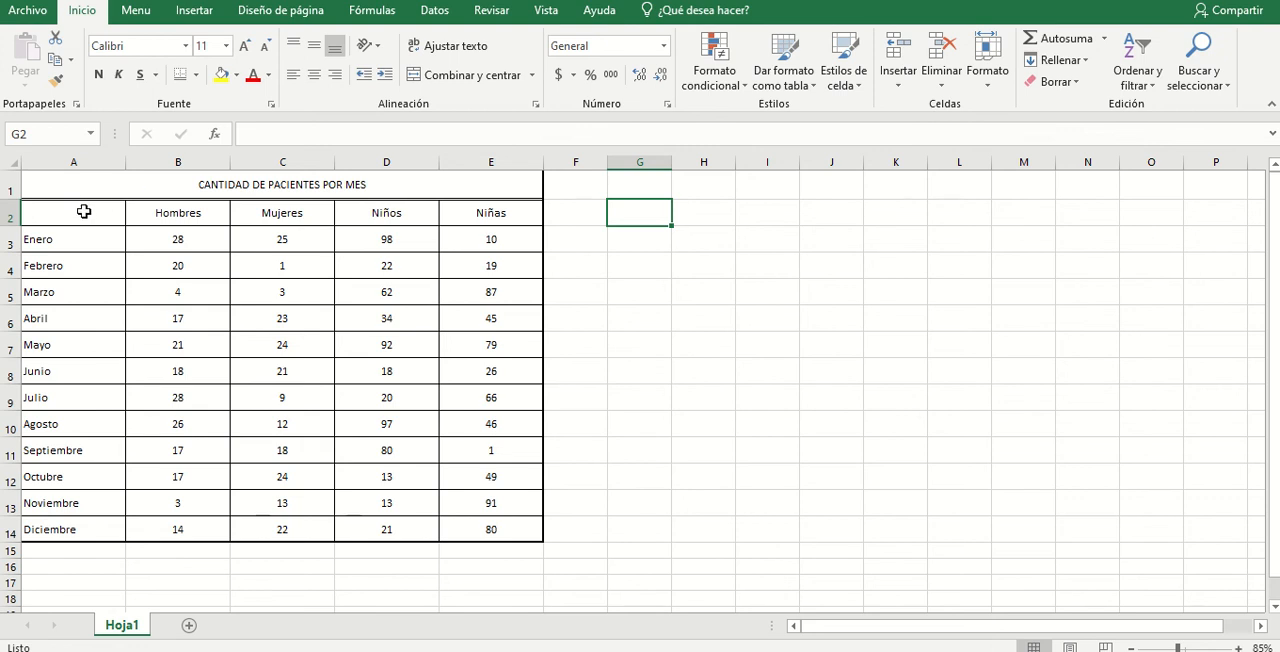
# - Fill the headings and data in A2:E14 with a light orange theme color
pyautogui.moveTo(84, 211); pyautogui.dragTo(500, 529)
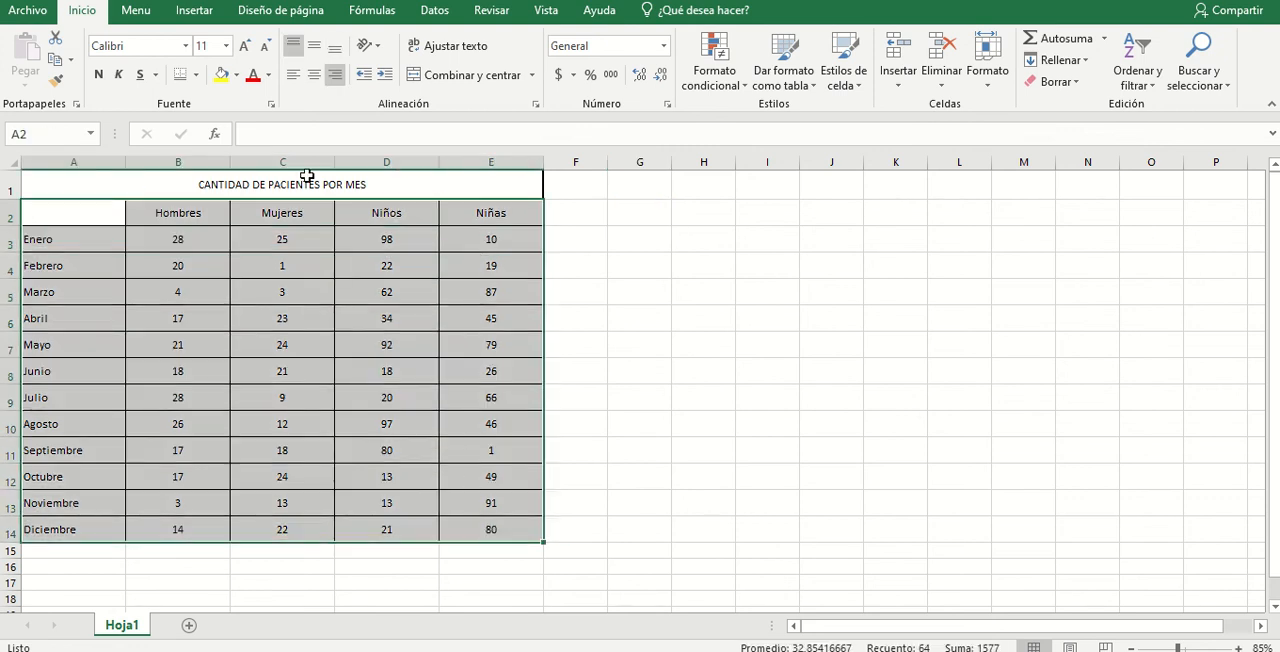
pyautogui.click(236, 78)
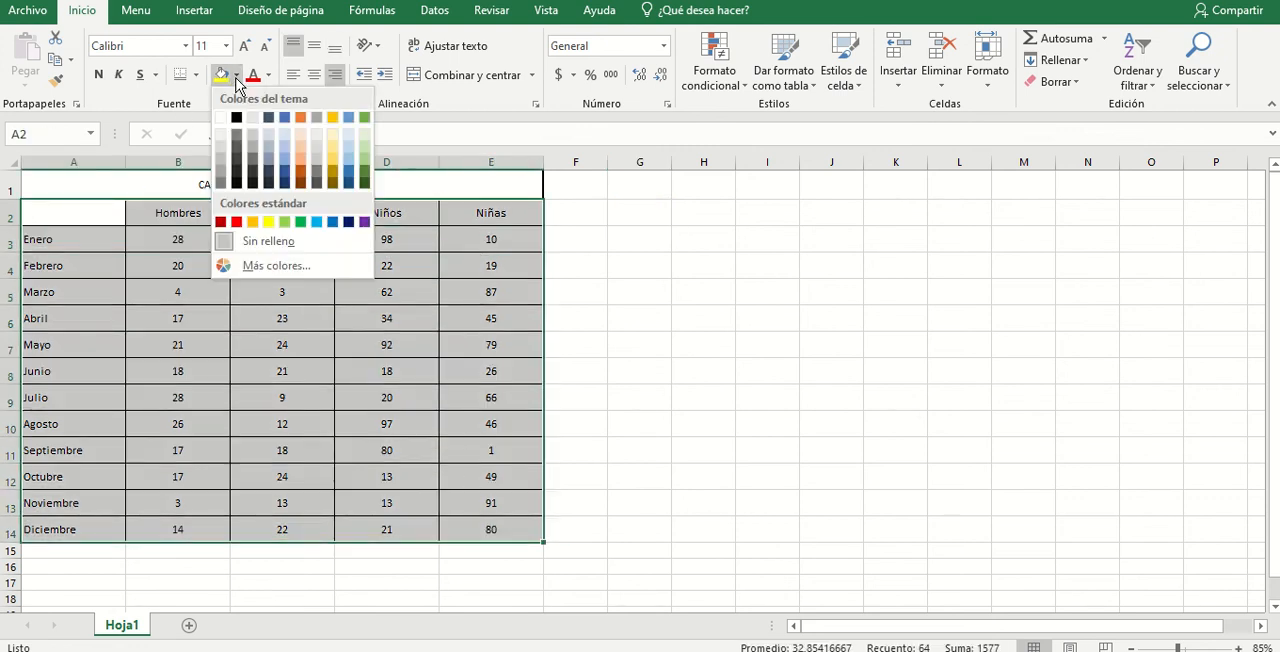
pyautogui.click(301, 146)
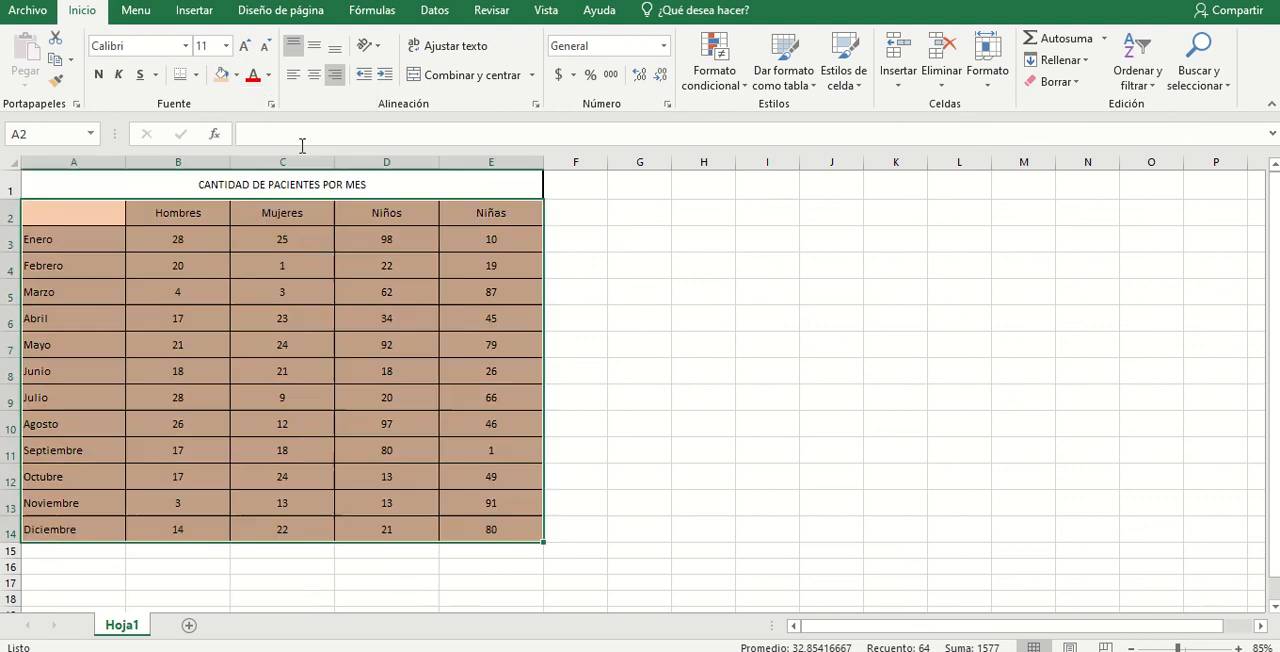
pyautogui.click(234, 284)
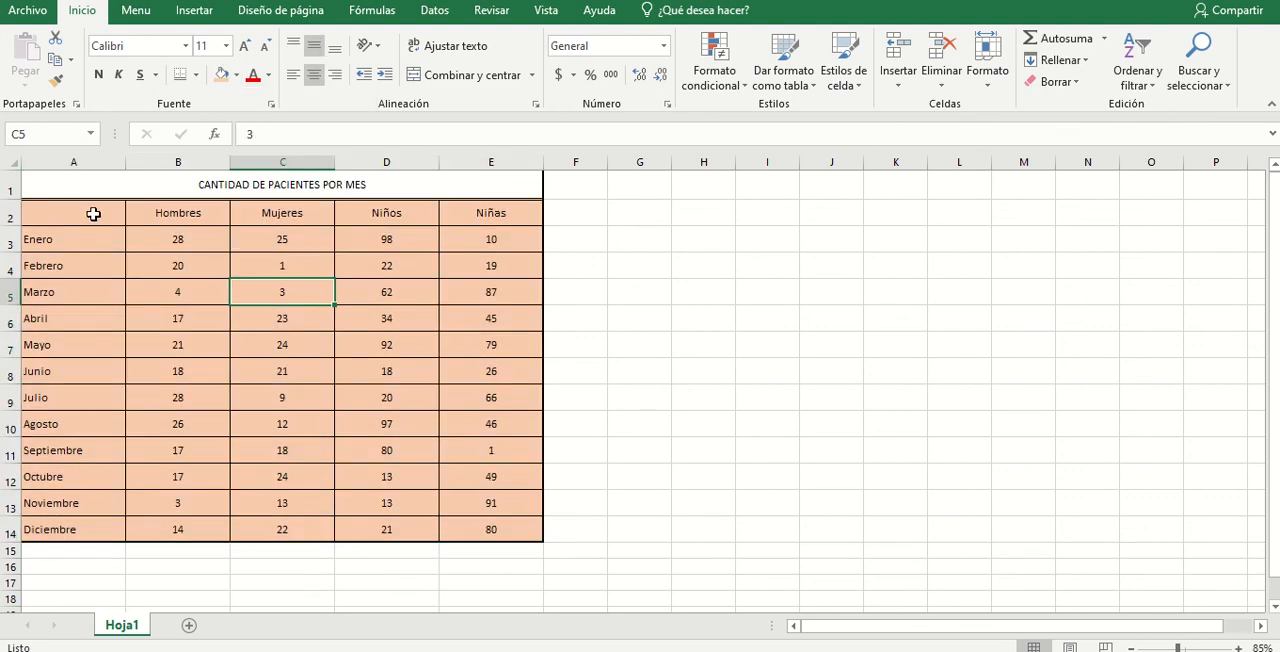
# - Fill the merged title cell in row 1 with a medium blue-gray theme color
pyautogui.click(100, 191)
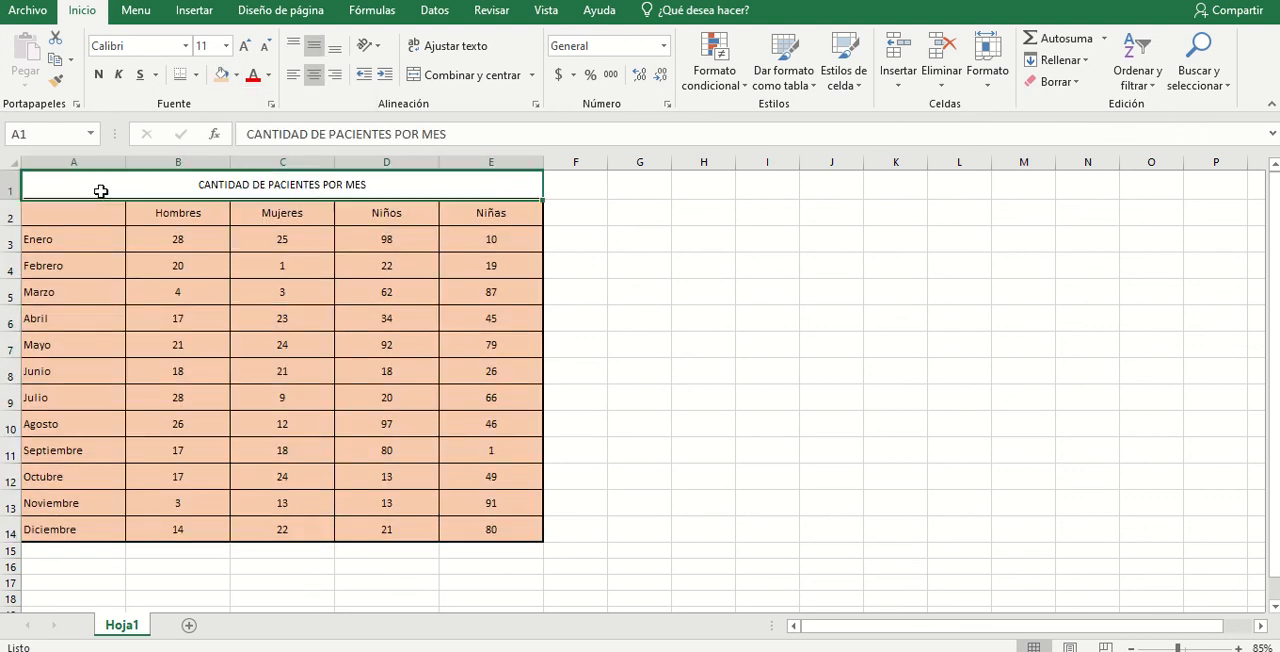
pyautogui.click(238, 77)
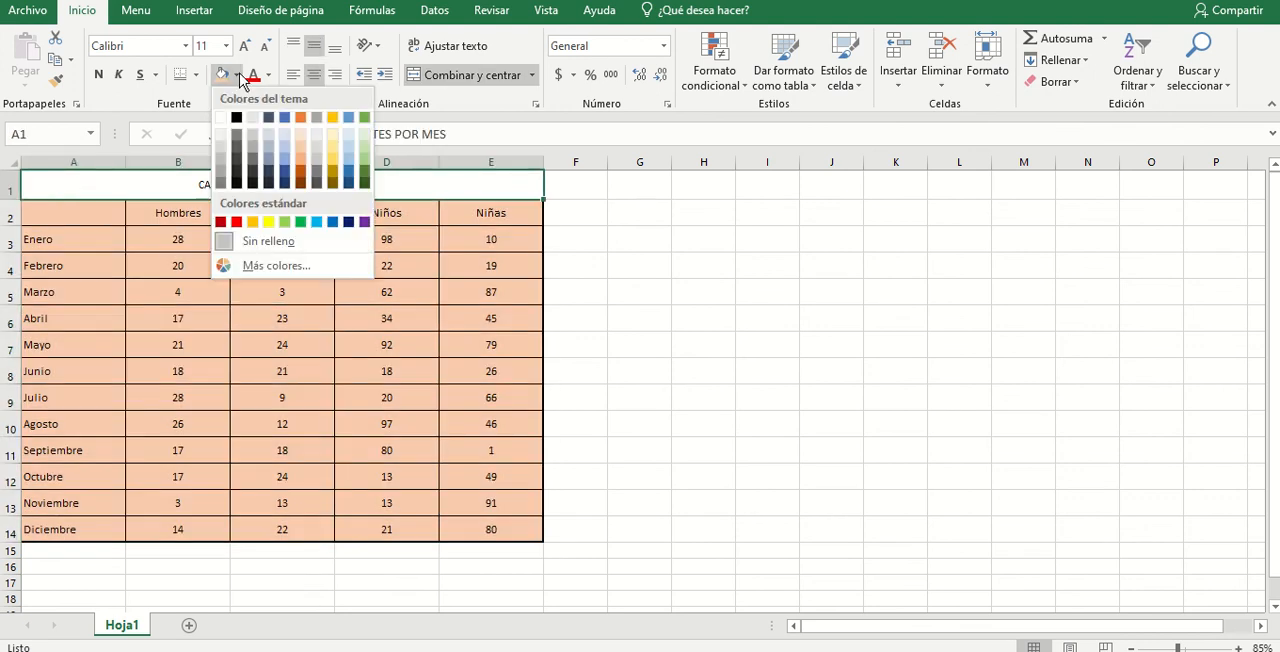
pyautogui.click(270, 163)
pyautogui.click(405, 290)
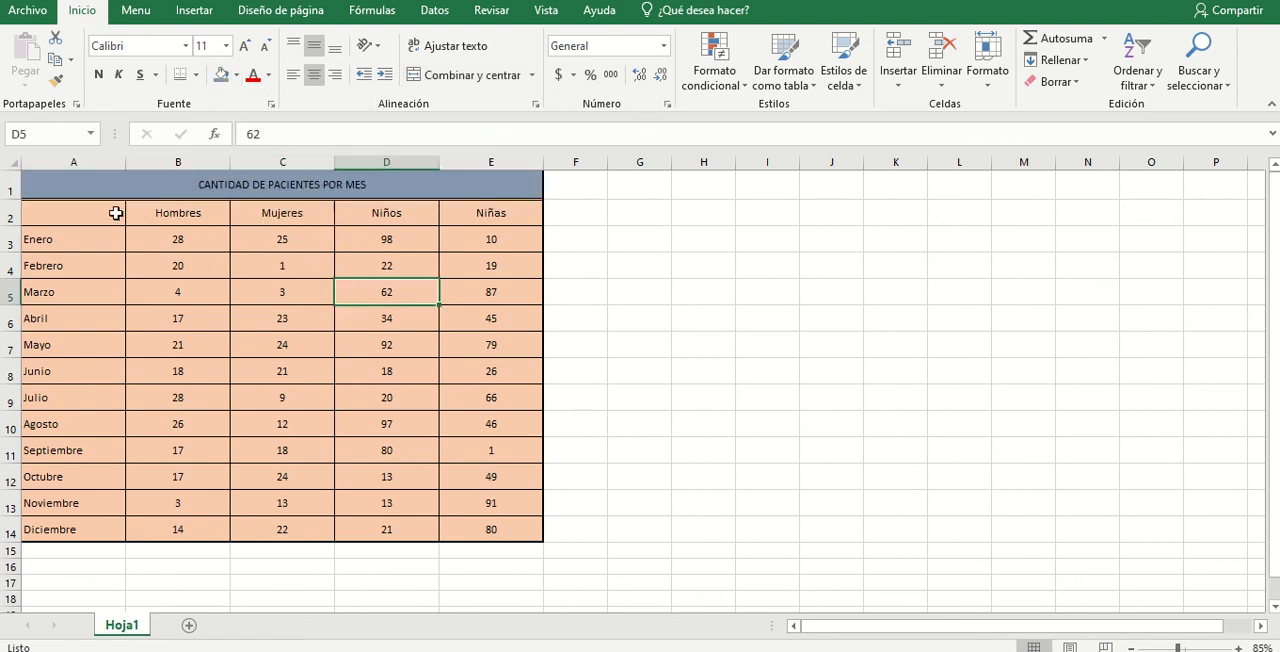
# - Fill the headings and data in A2:E14 with the lightest blue theme color
pyautogui.moveTo(114, 212); pyautogui.dragTo(509, 533)
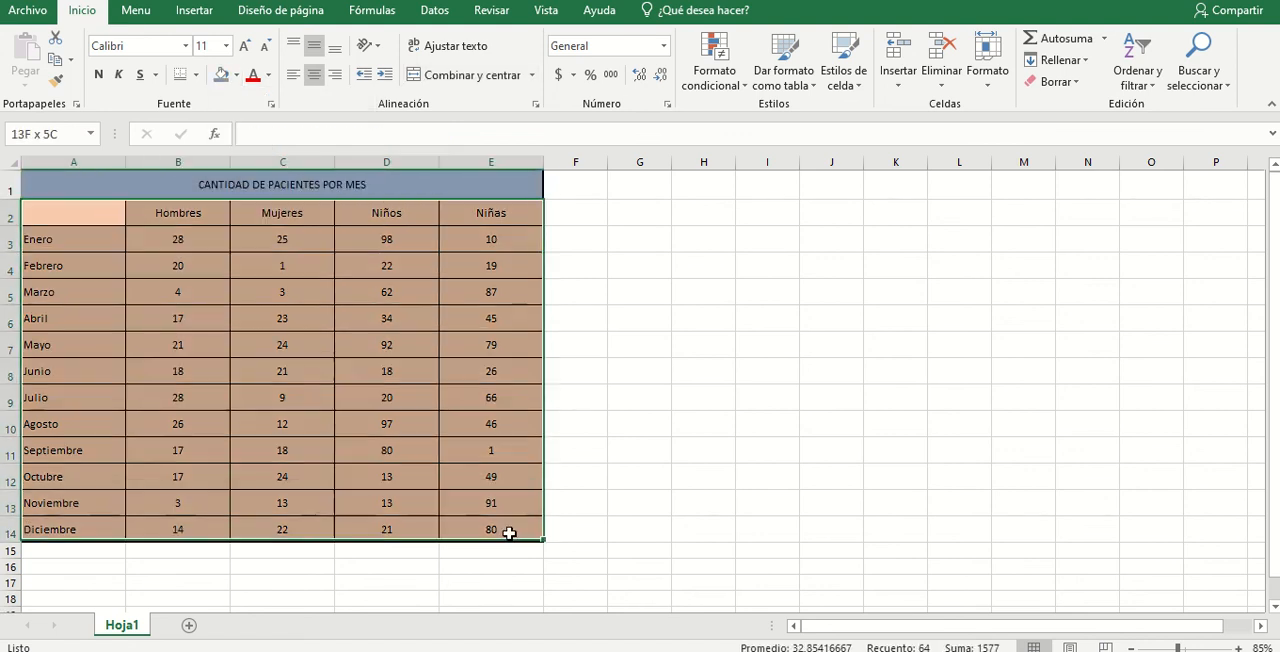
pyautogui.click(239, 77)
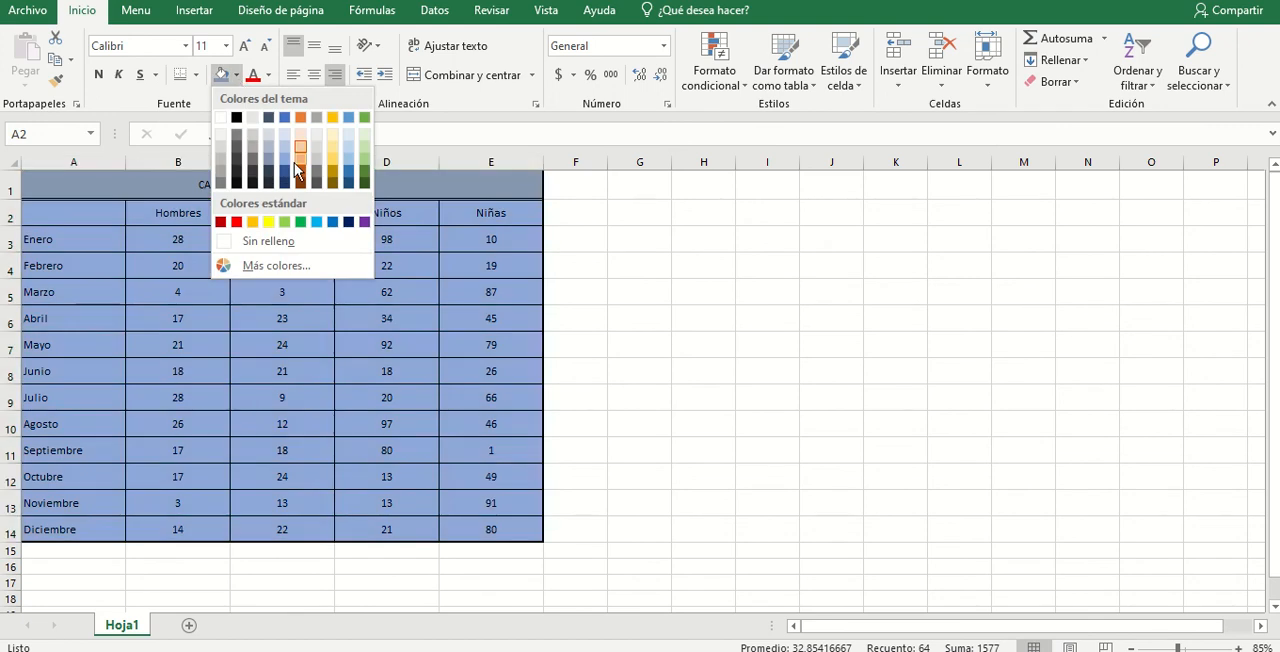
pyautogui.click(280, 134)
pyautogui.click(690, 295)
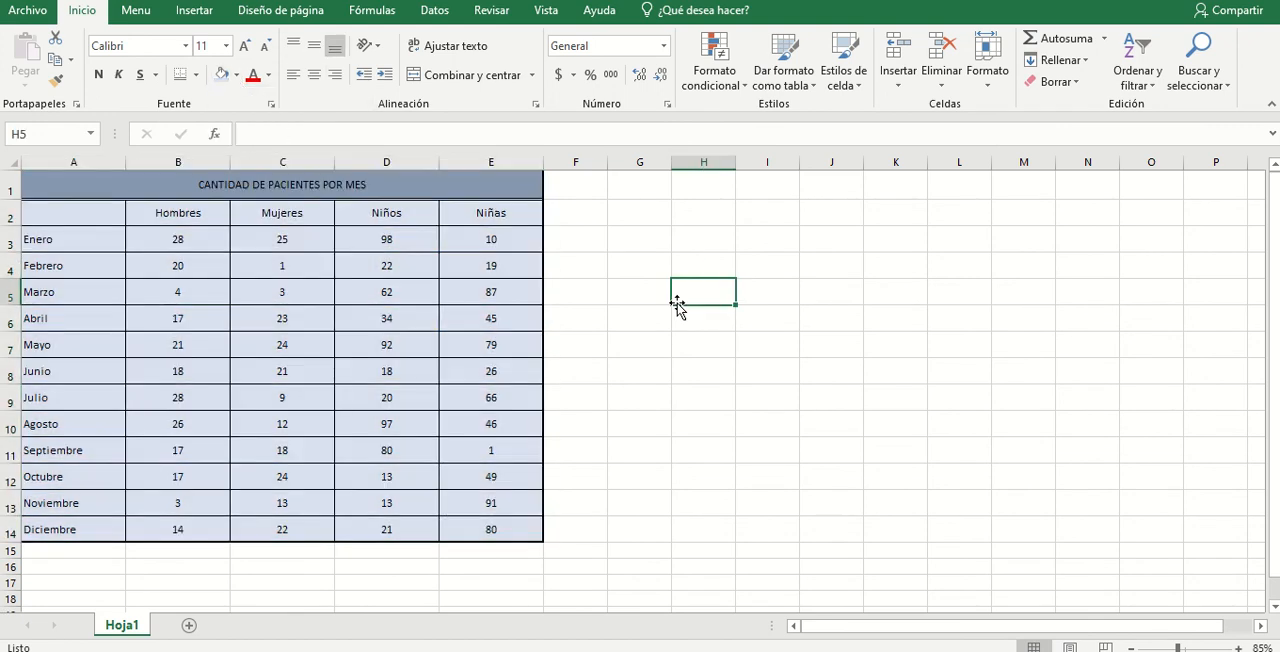
# - Set the font color of the entire table in A1:E14, including the merged title, to white
pyautogui.click(117, 193)
pyautogui.moveTo(117, 193); pyautogui.dragTo(220, 528)
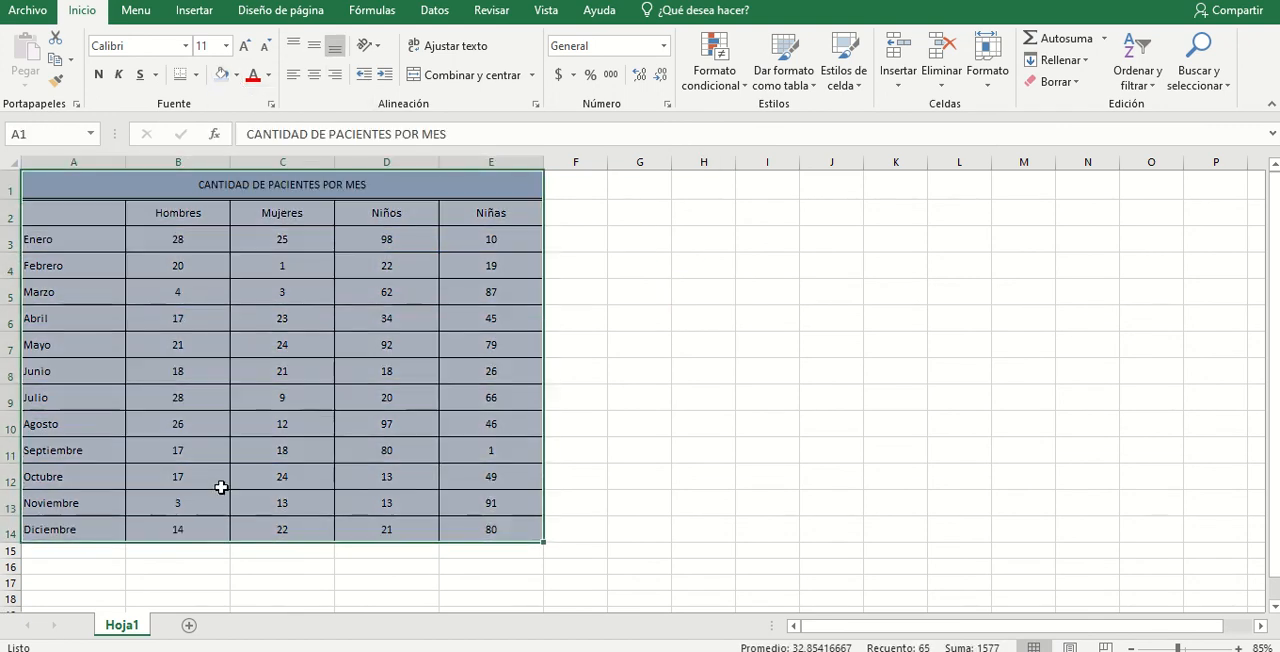
pyautogui.click(268, 75)
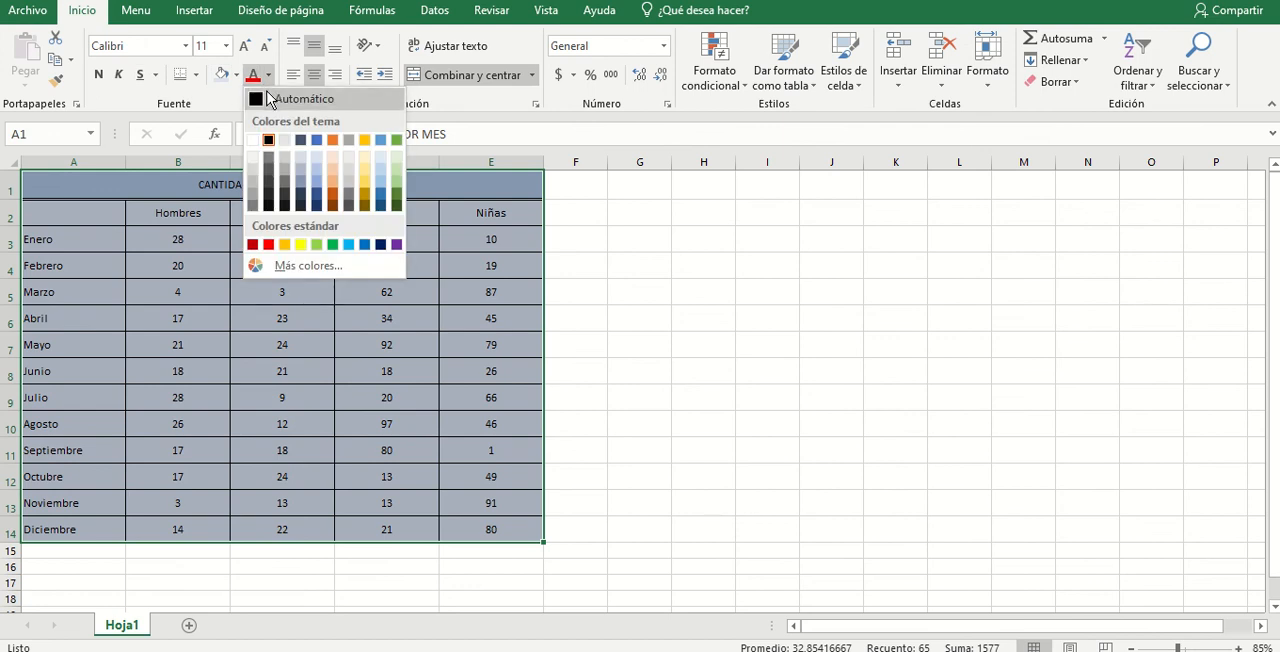
pyautogui.click(255, 145)
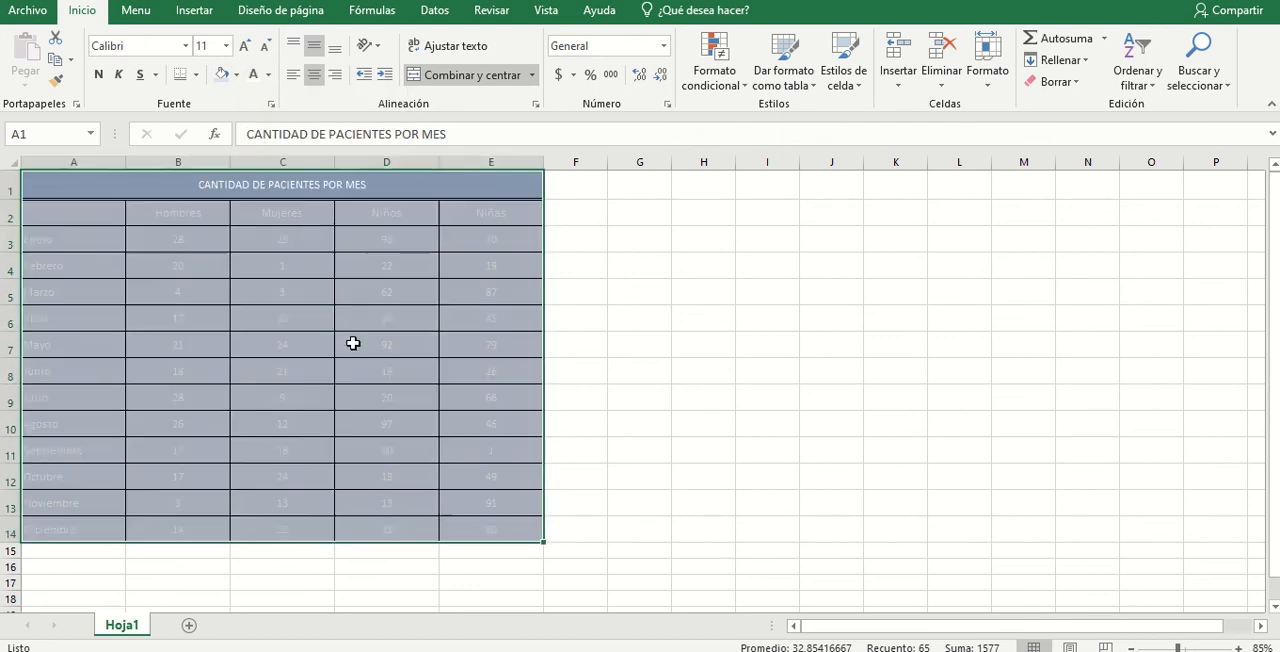
pyautogui.click(352, 343)
# - Fill the headings and data in A2:E14 with the standard dark blue color
pyautogui.moveTo(89, 214); pyautogui.dragTo(505, 535)
pyautogui.click(236, 75)
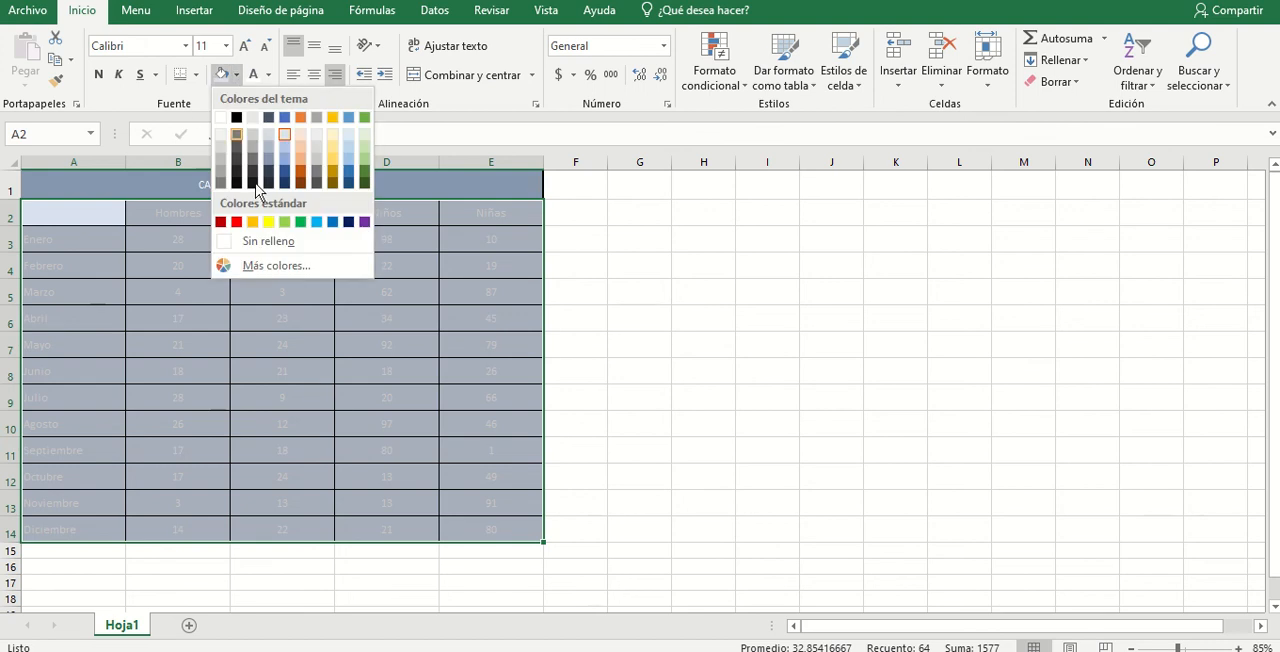
pyautogui.click(354, 219)
pyautogui.click(222, 287)
pyautogui.click(826, 288)
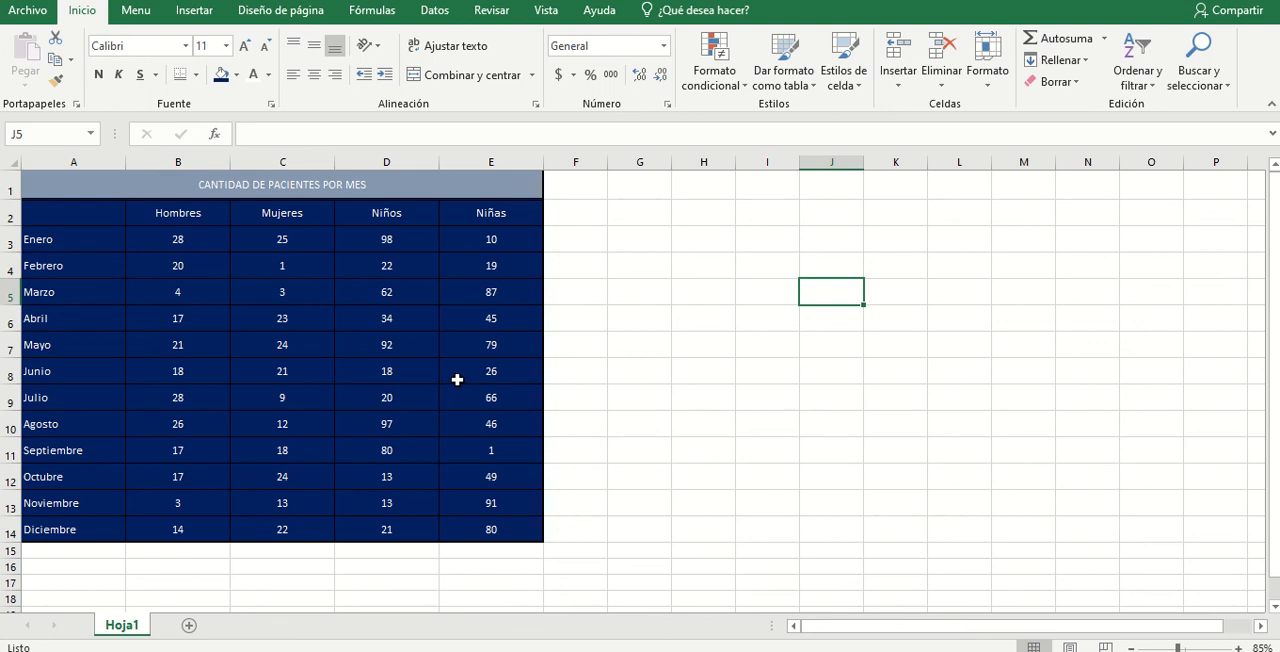
pyautogui.moveTo(553, 5)
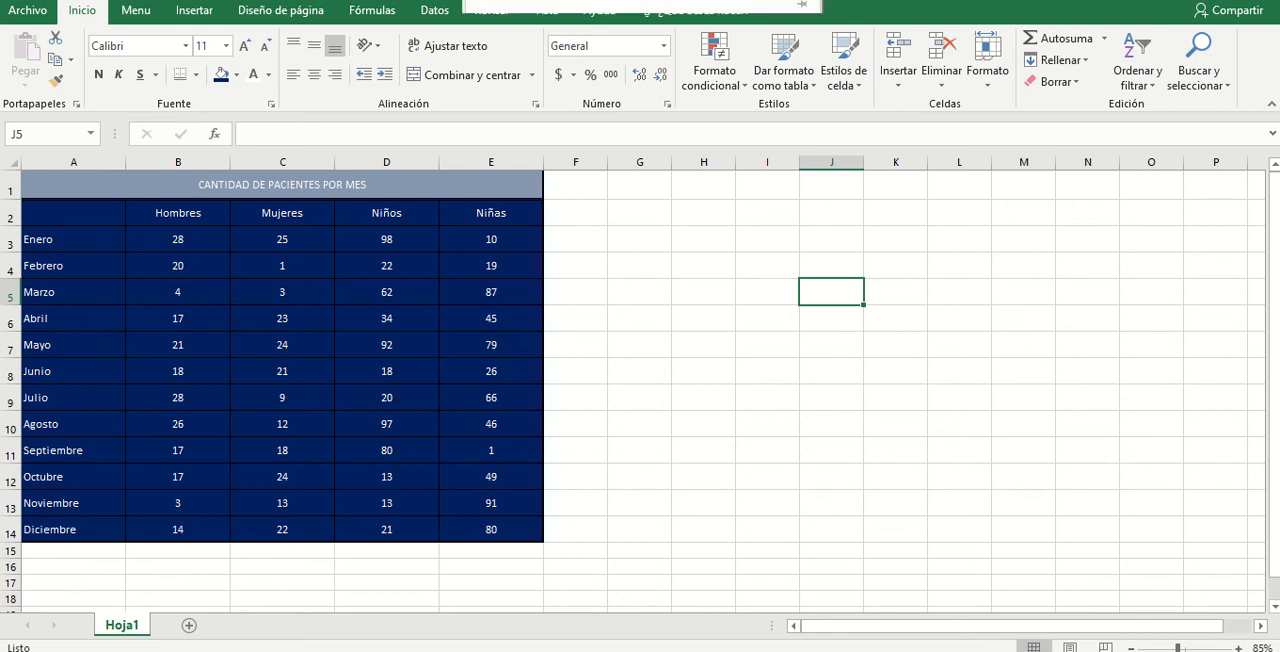